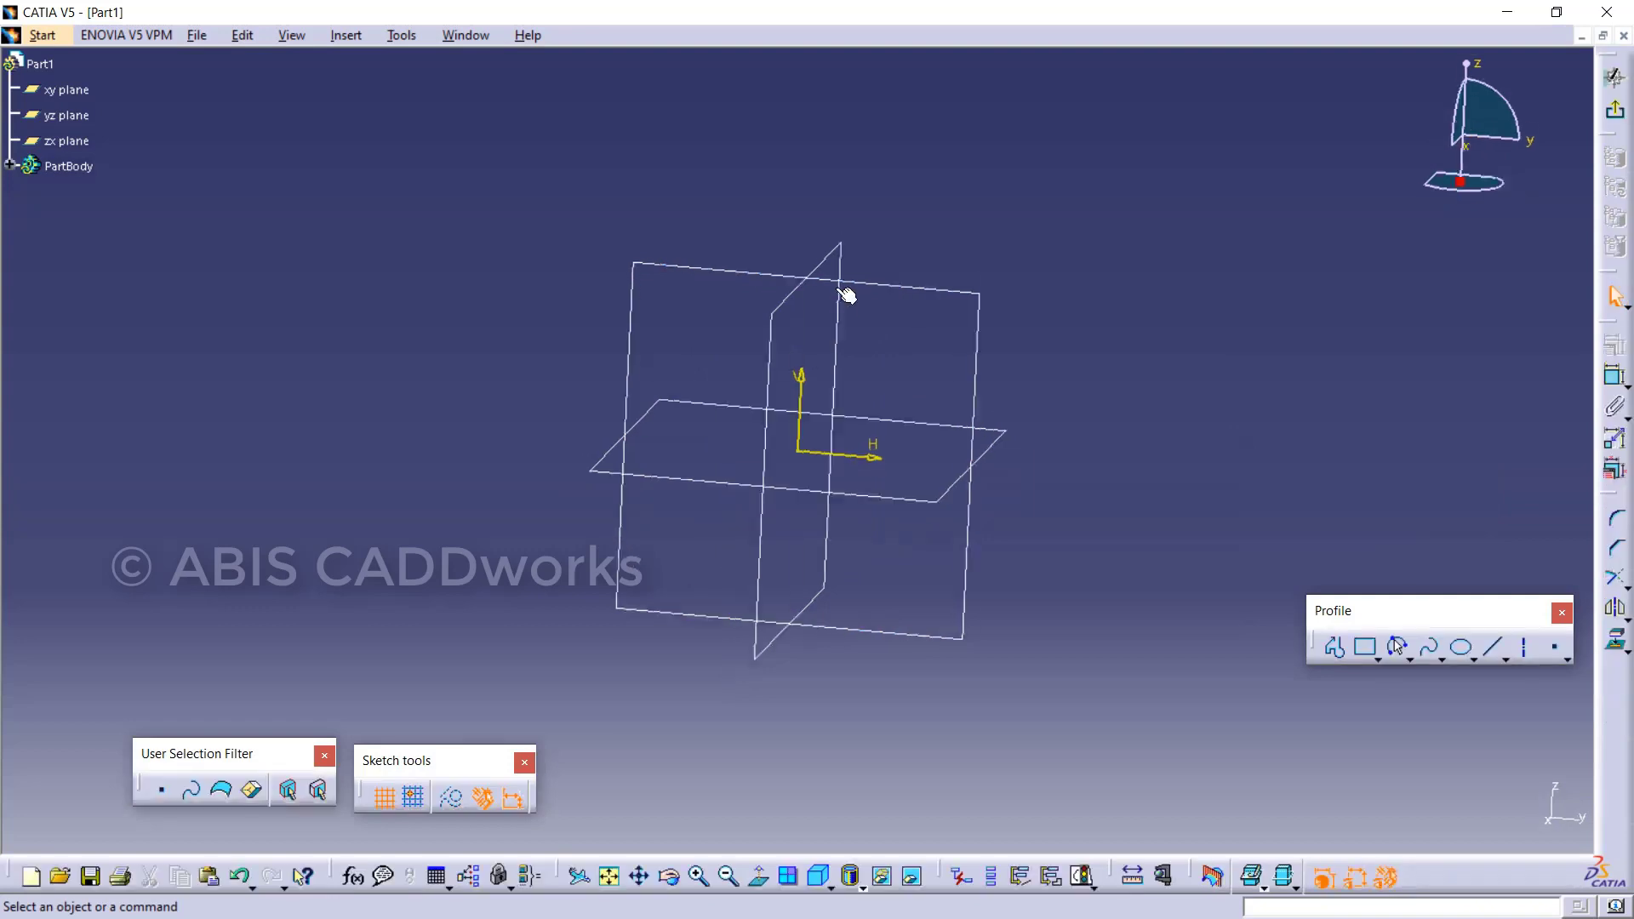
Sketch a closed stepped profile with a corner at the origin, about 114 mm wide, rising about 70 mm and dropping about 59 mm.
left_click(1336, 648)
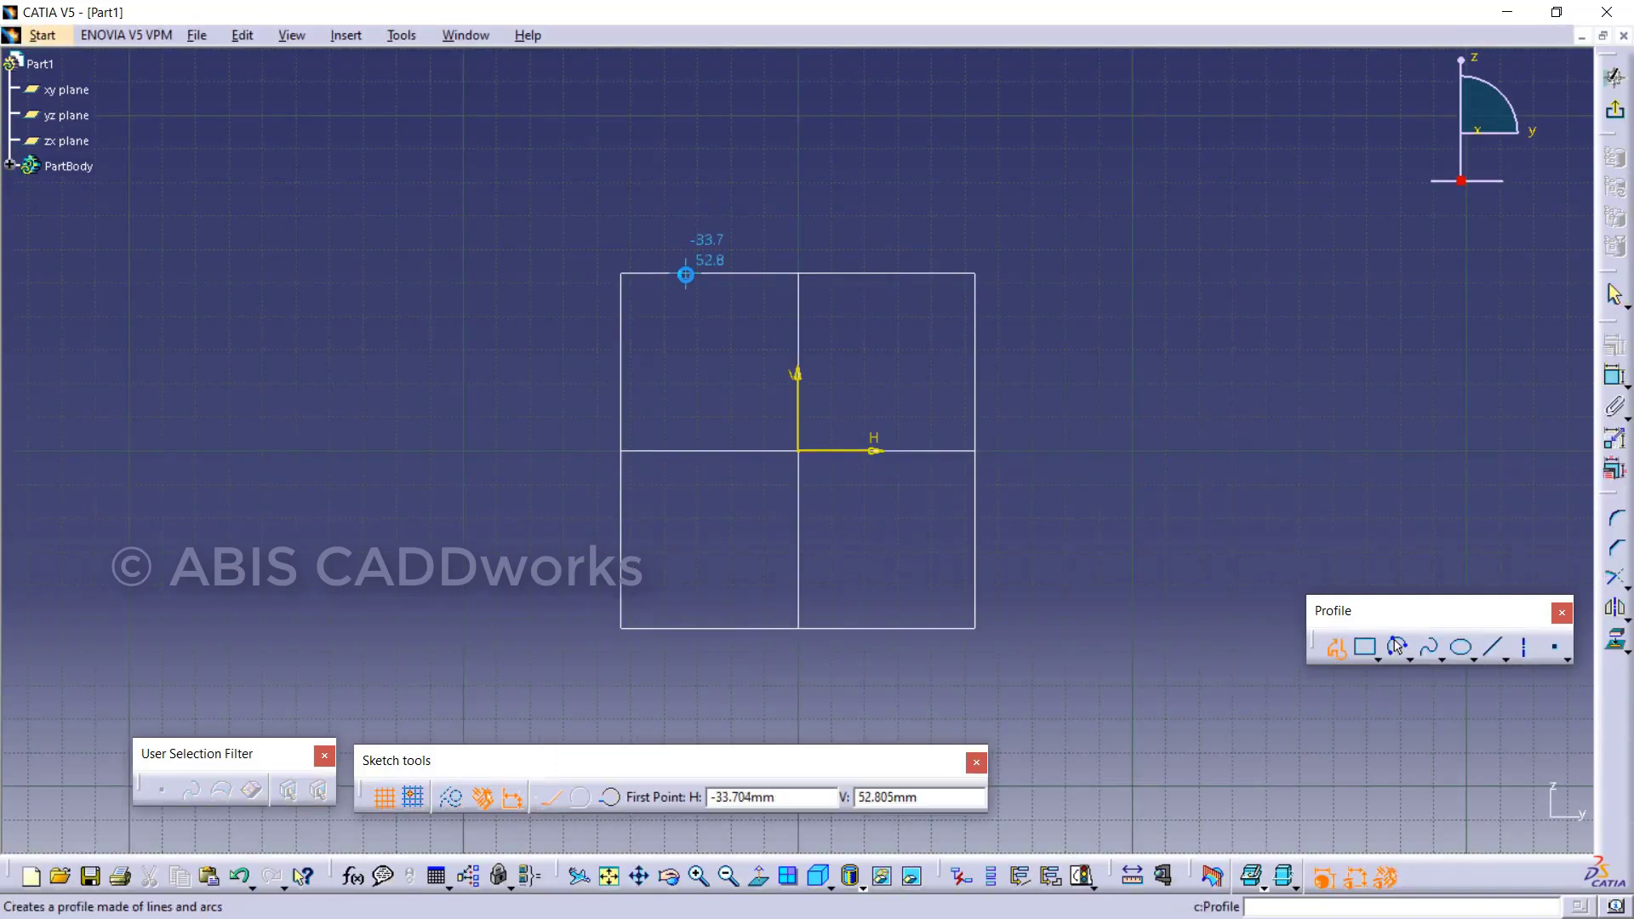
left_click(867, 217)
left_click(798, 216)
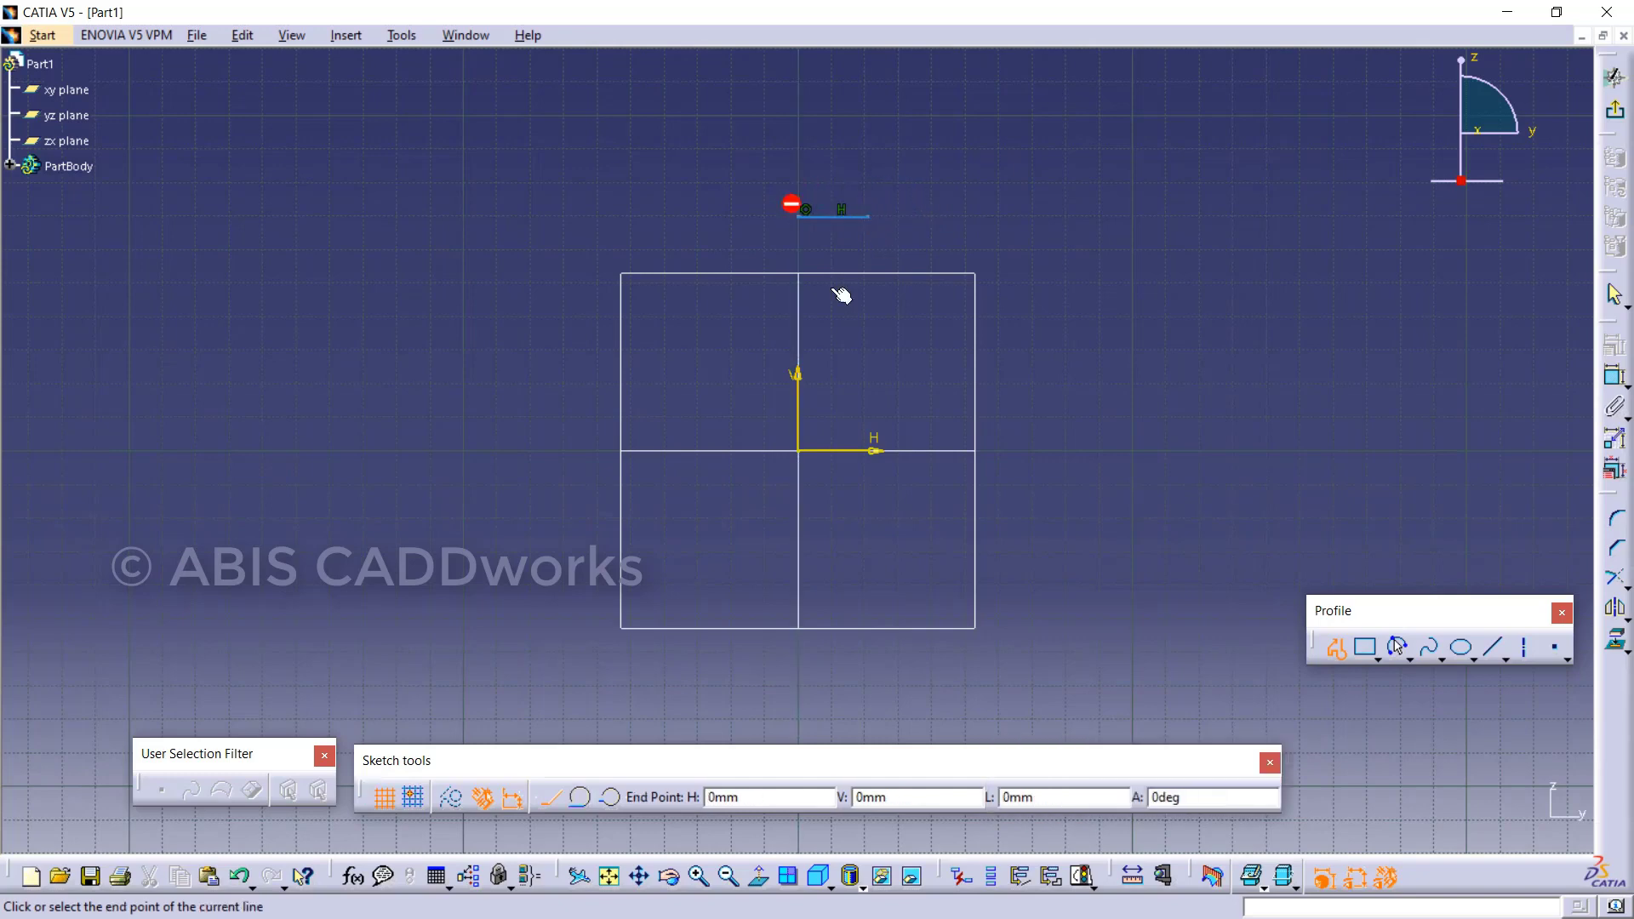
left_click(800, 452)
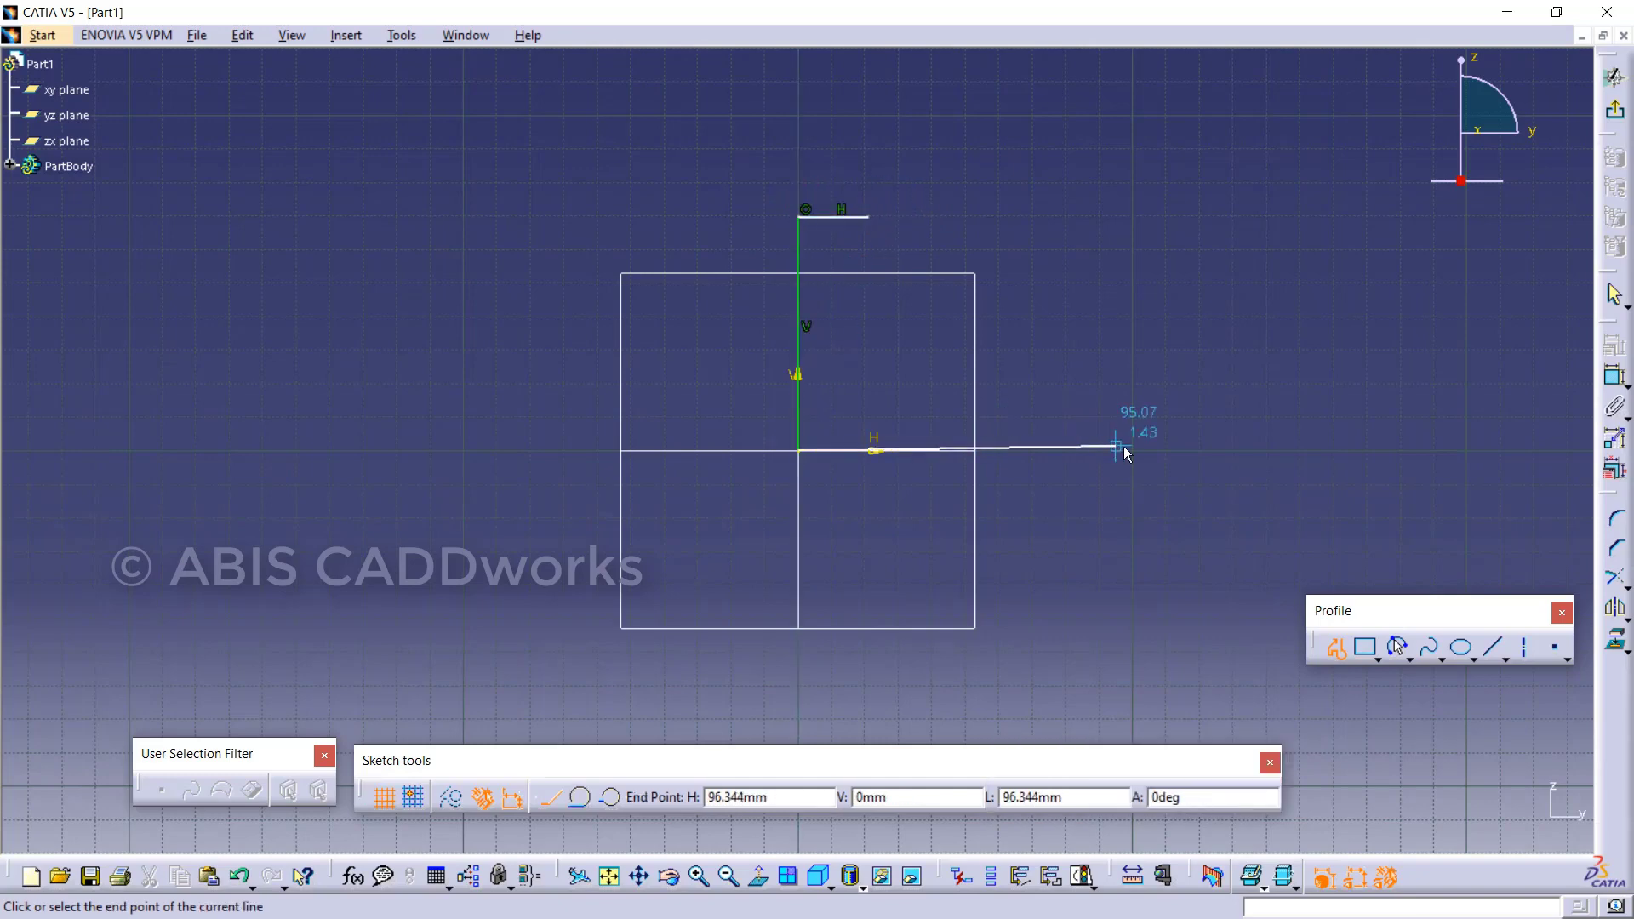
left_click(1125, 451)
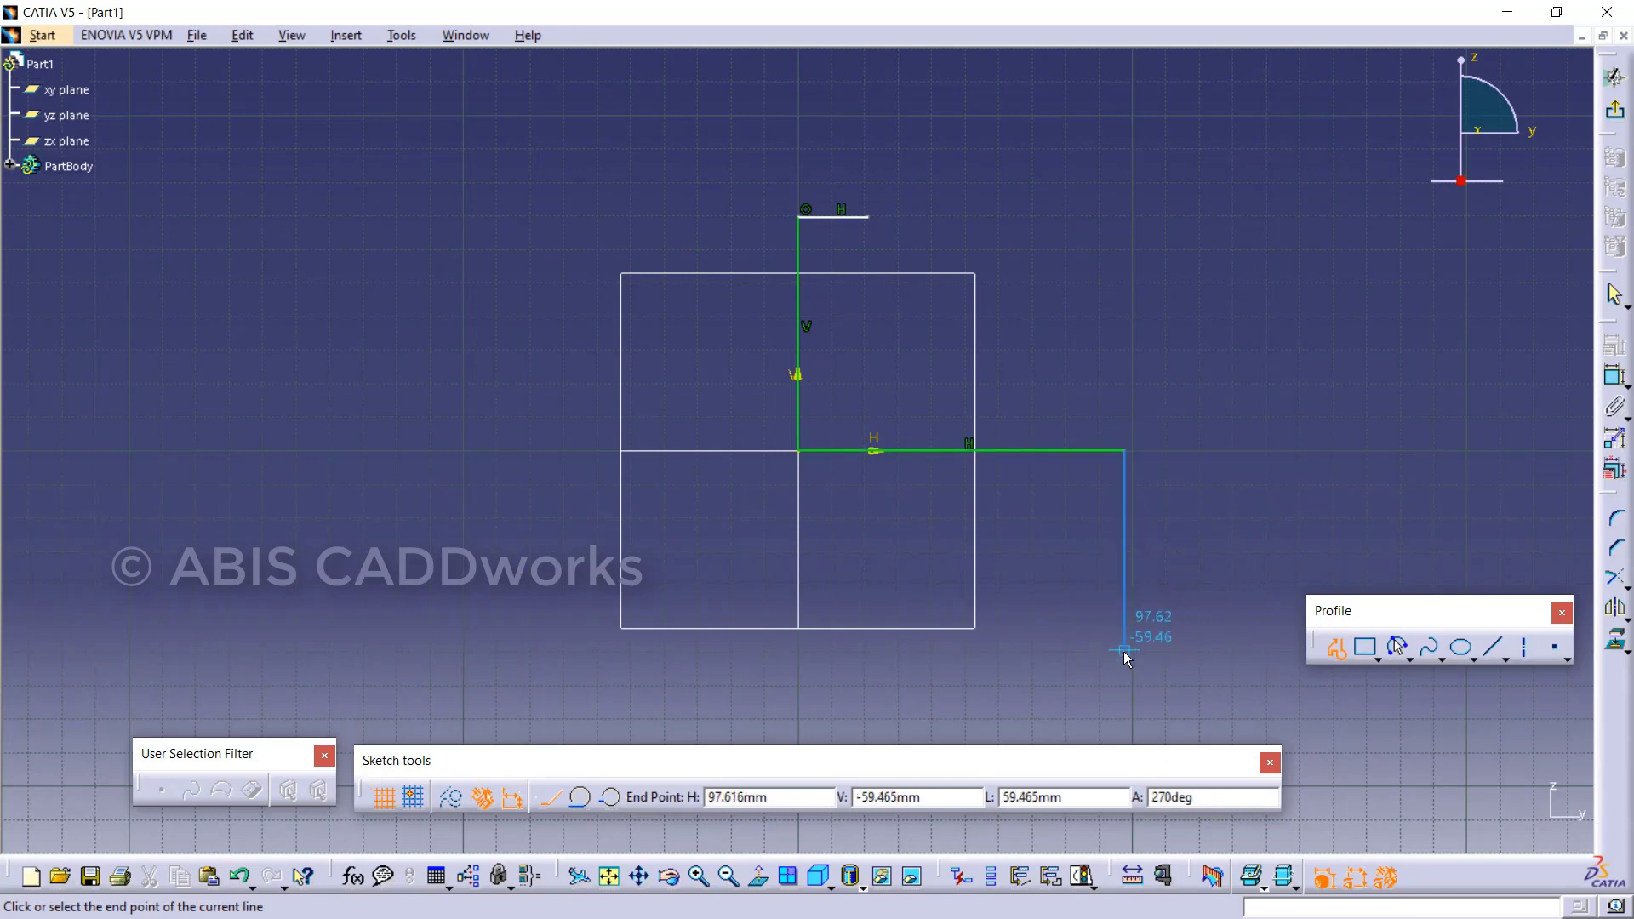
left_click(1124, 651)
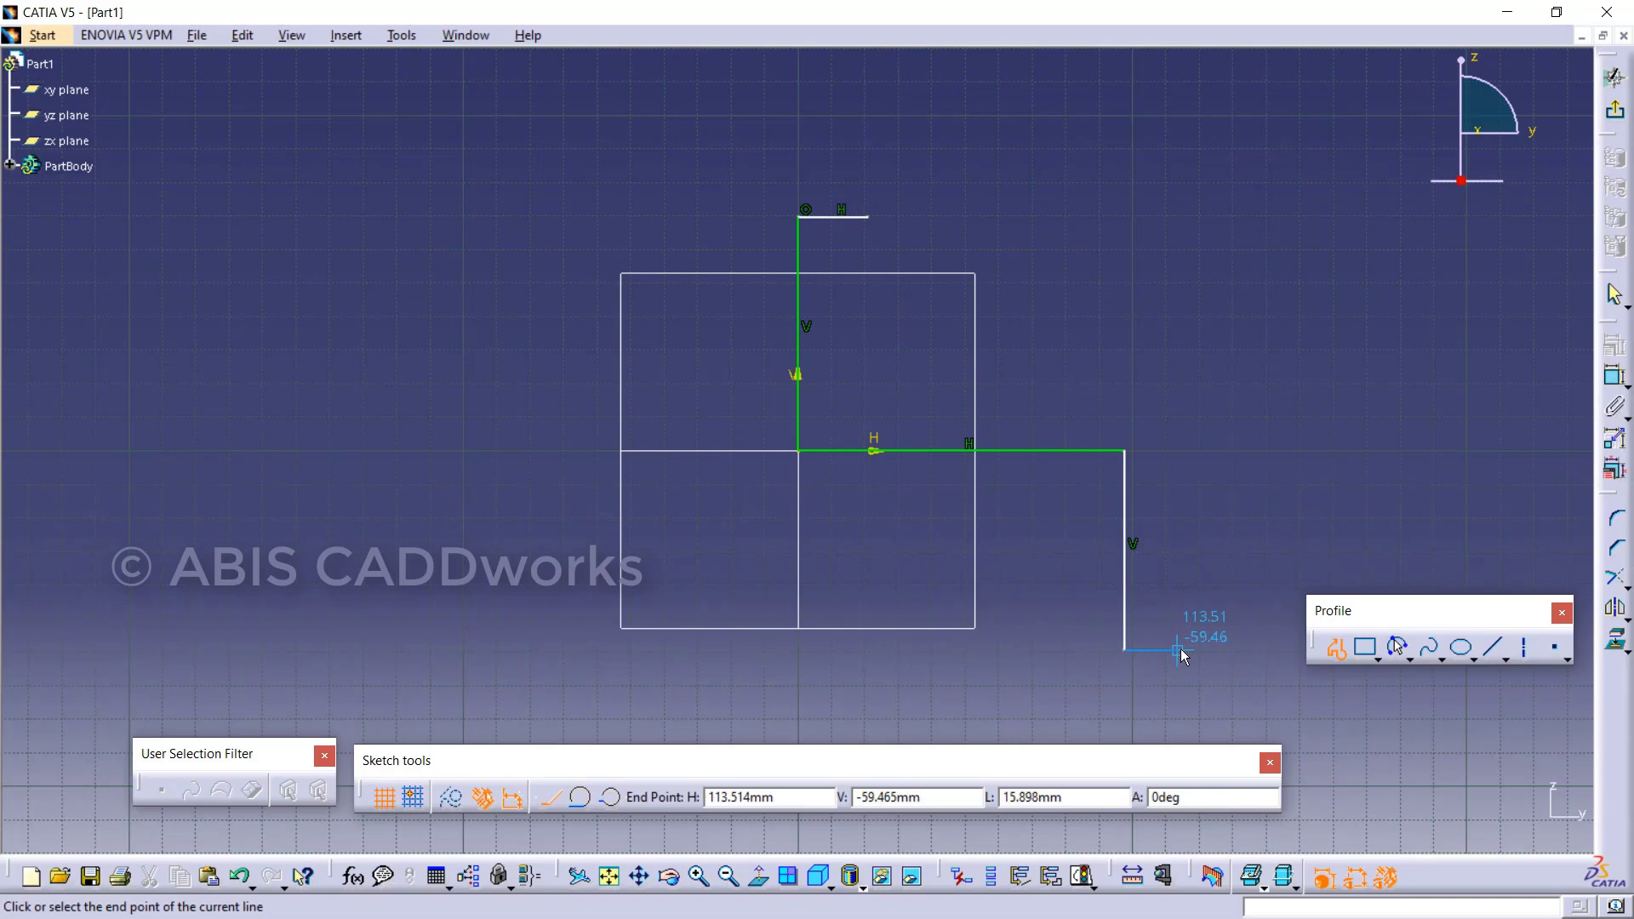
left_click(1178, 651)
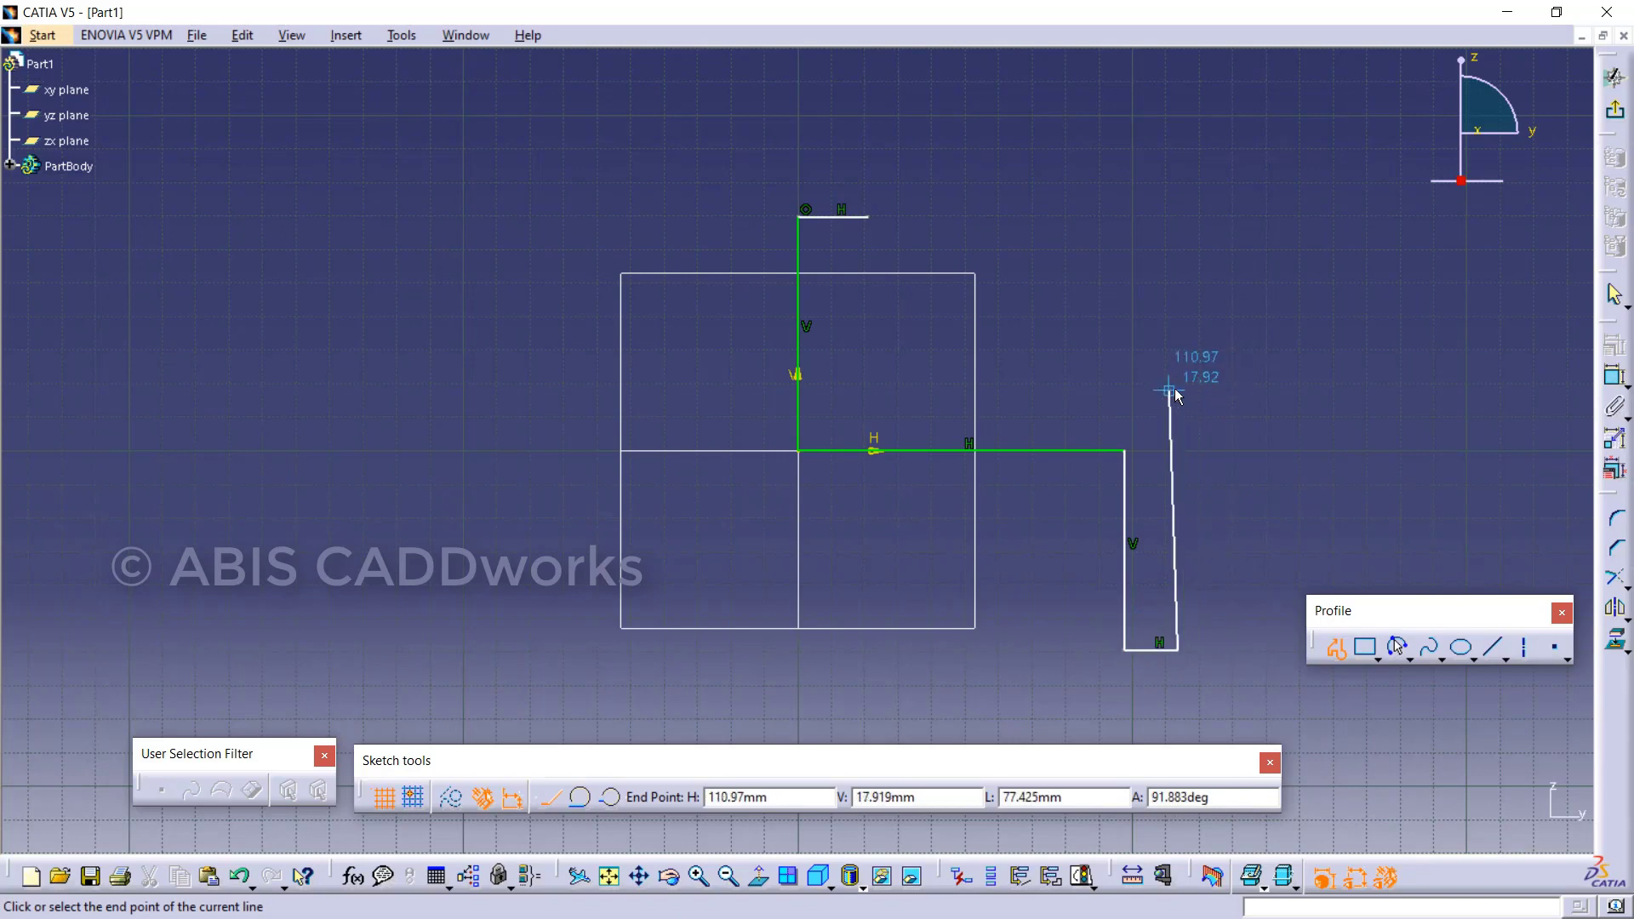
left_click(1178, 391)
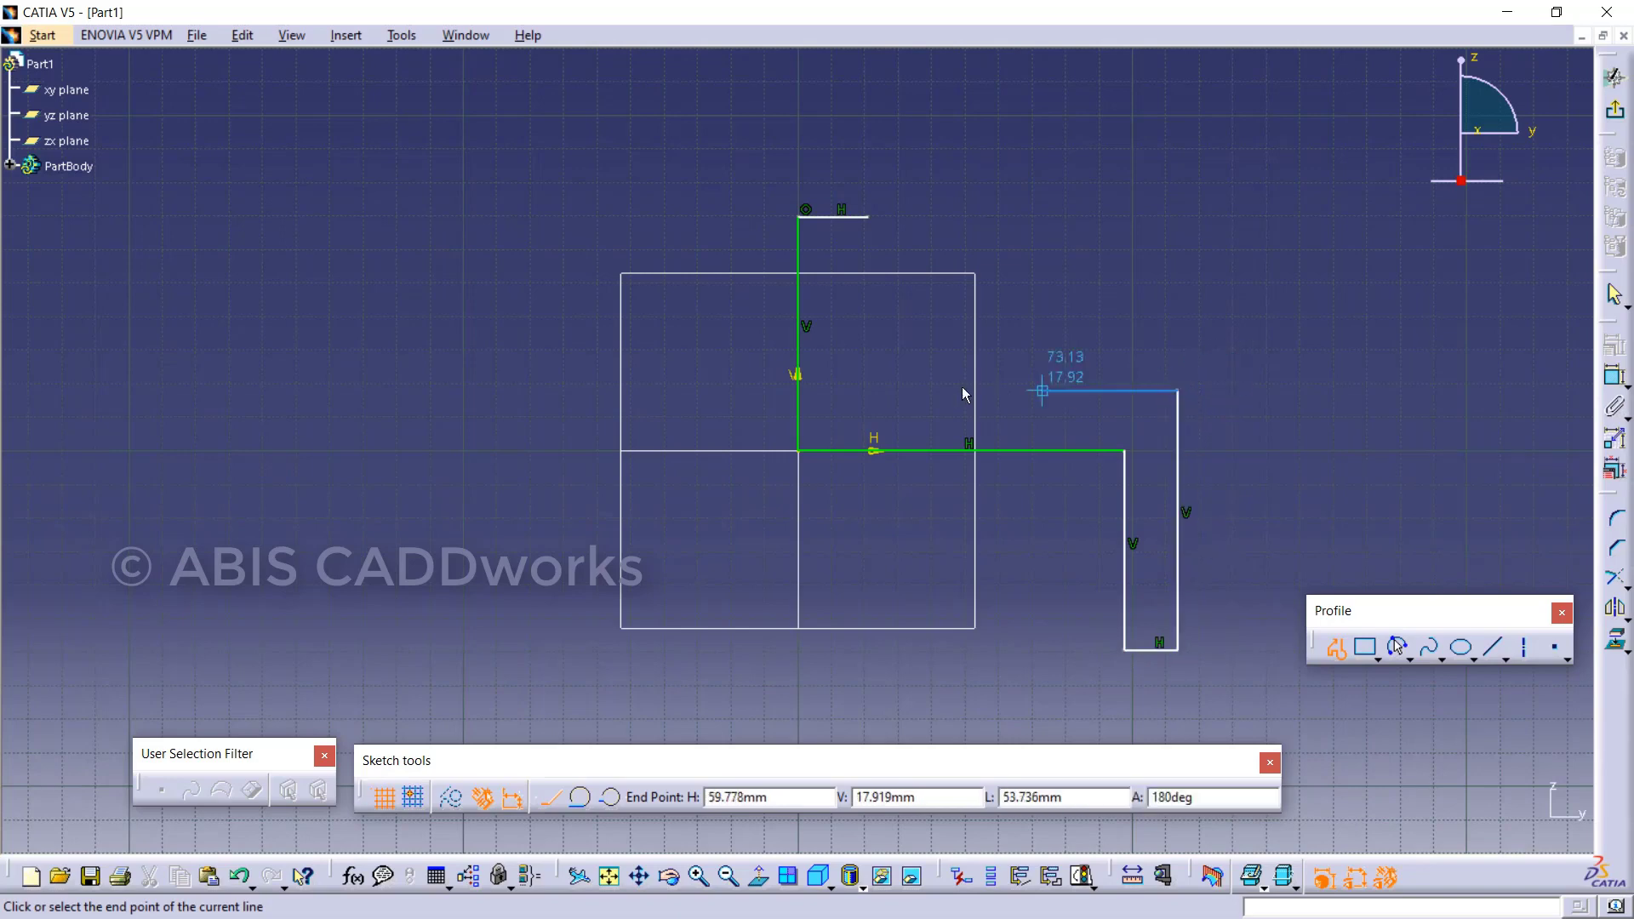
left_click(868, 391)
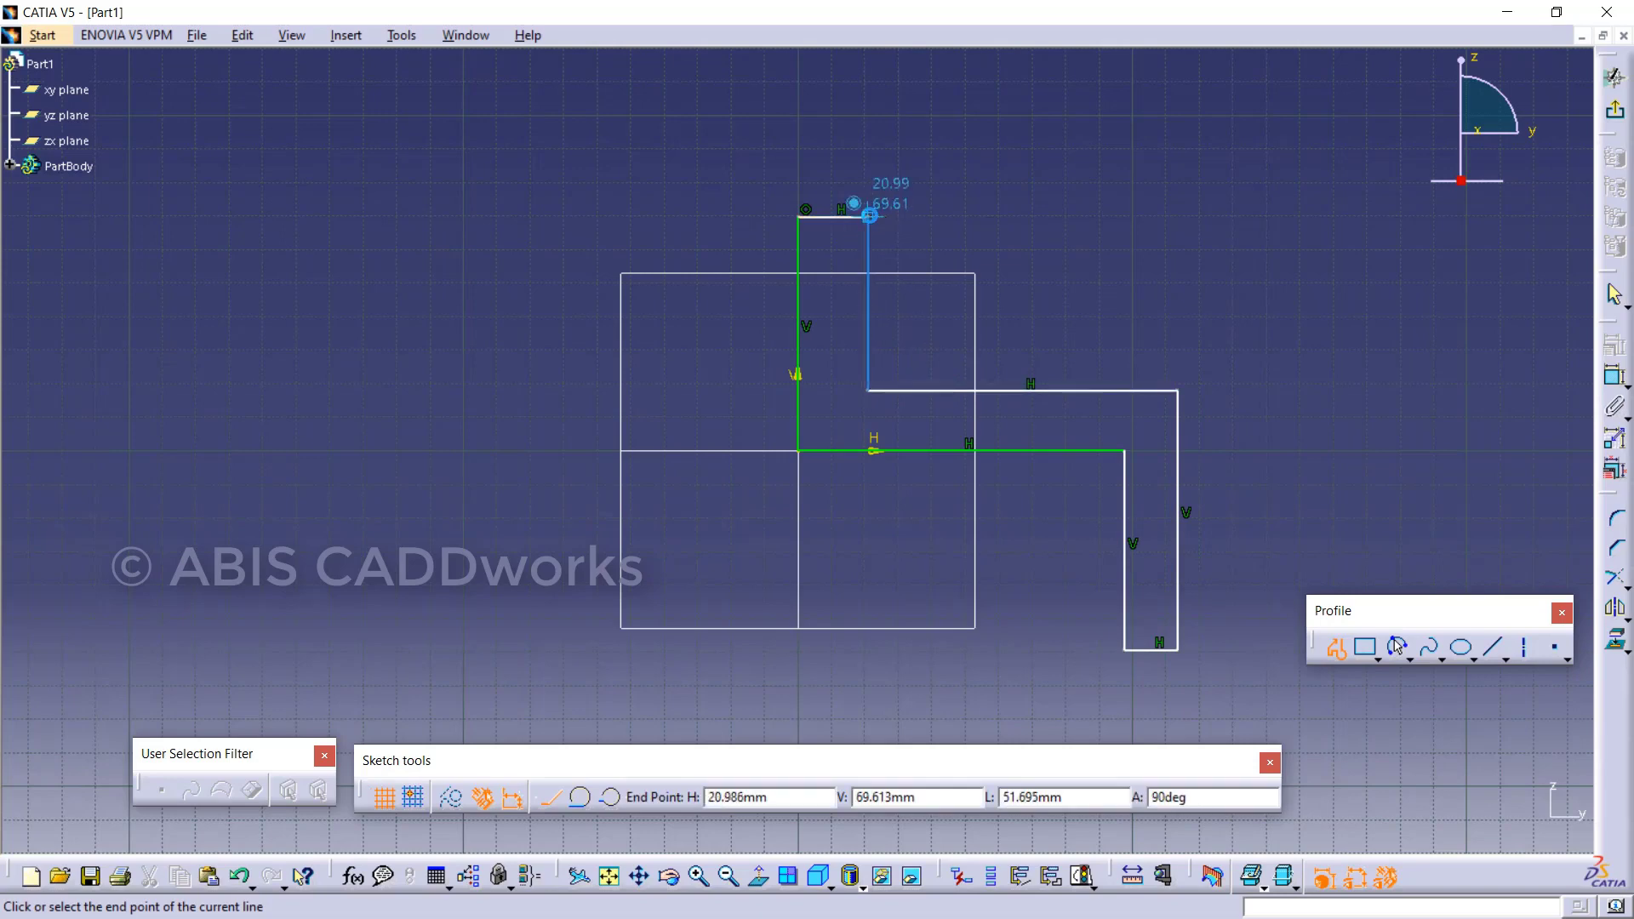
left_click(868, 216)
left_click(1382, 507)
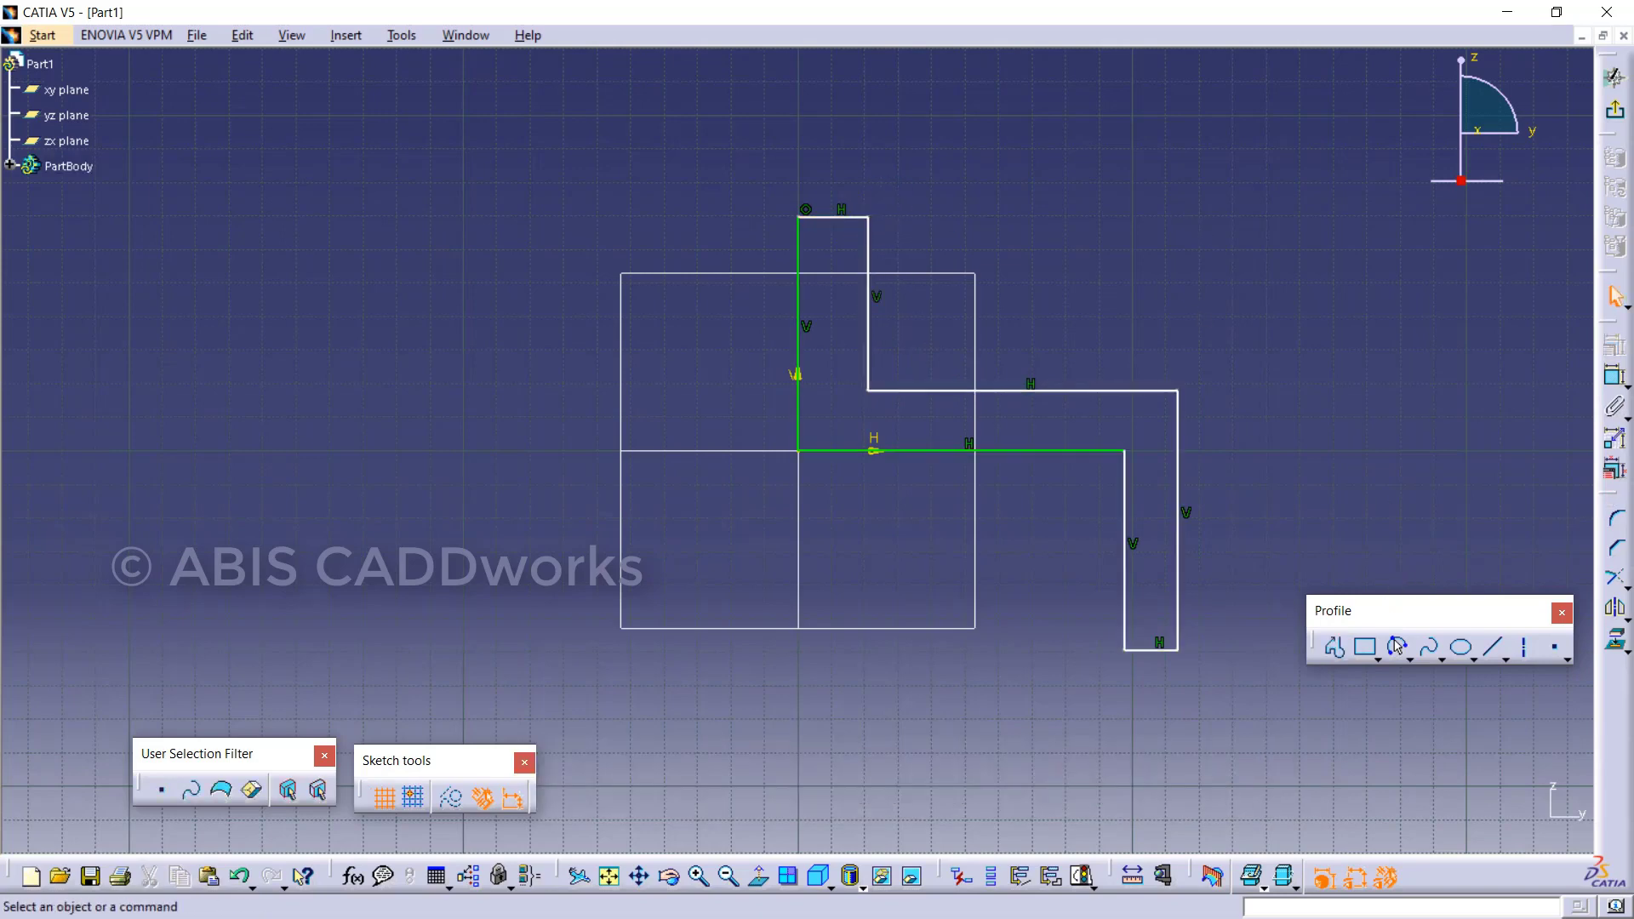
Dimension the profile's vertical edge above the origin and the short horizontal edge at its top.
left_click(1613, 377)
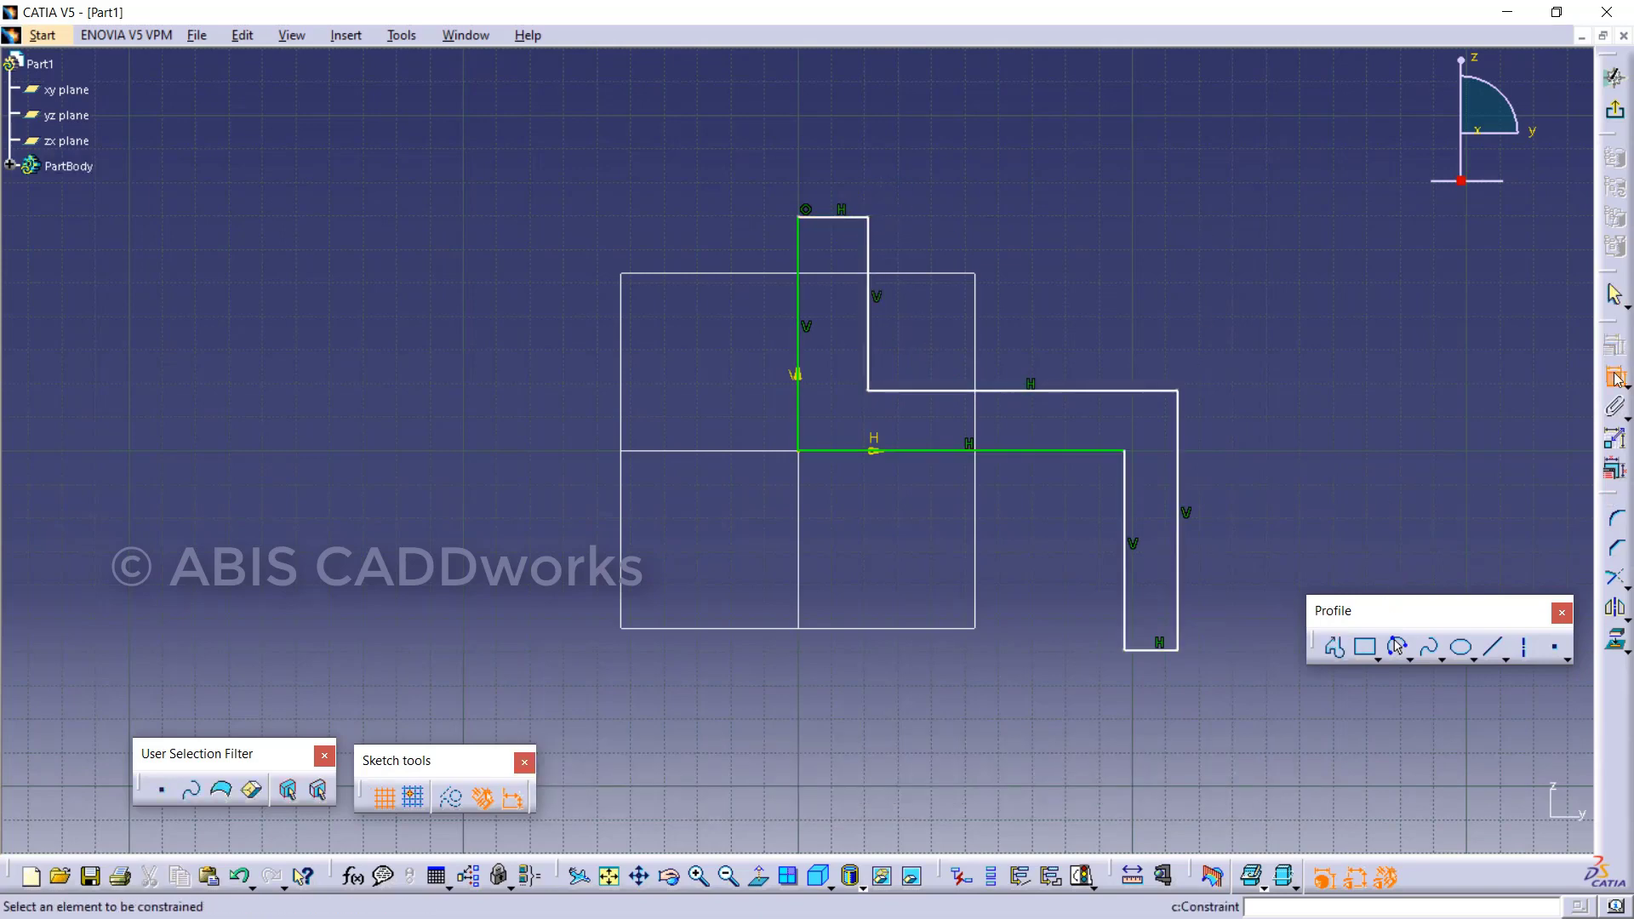
left_click(798, 356)
left_click(766, 311)
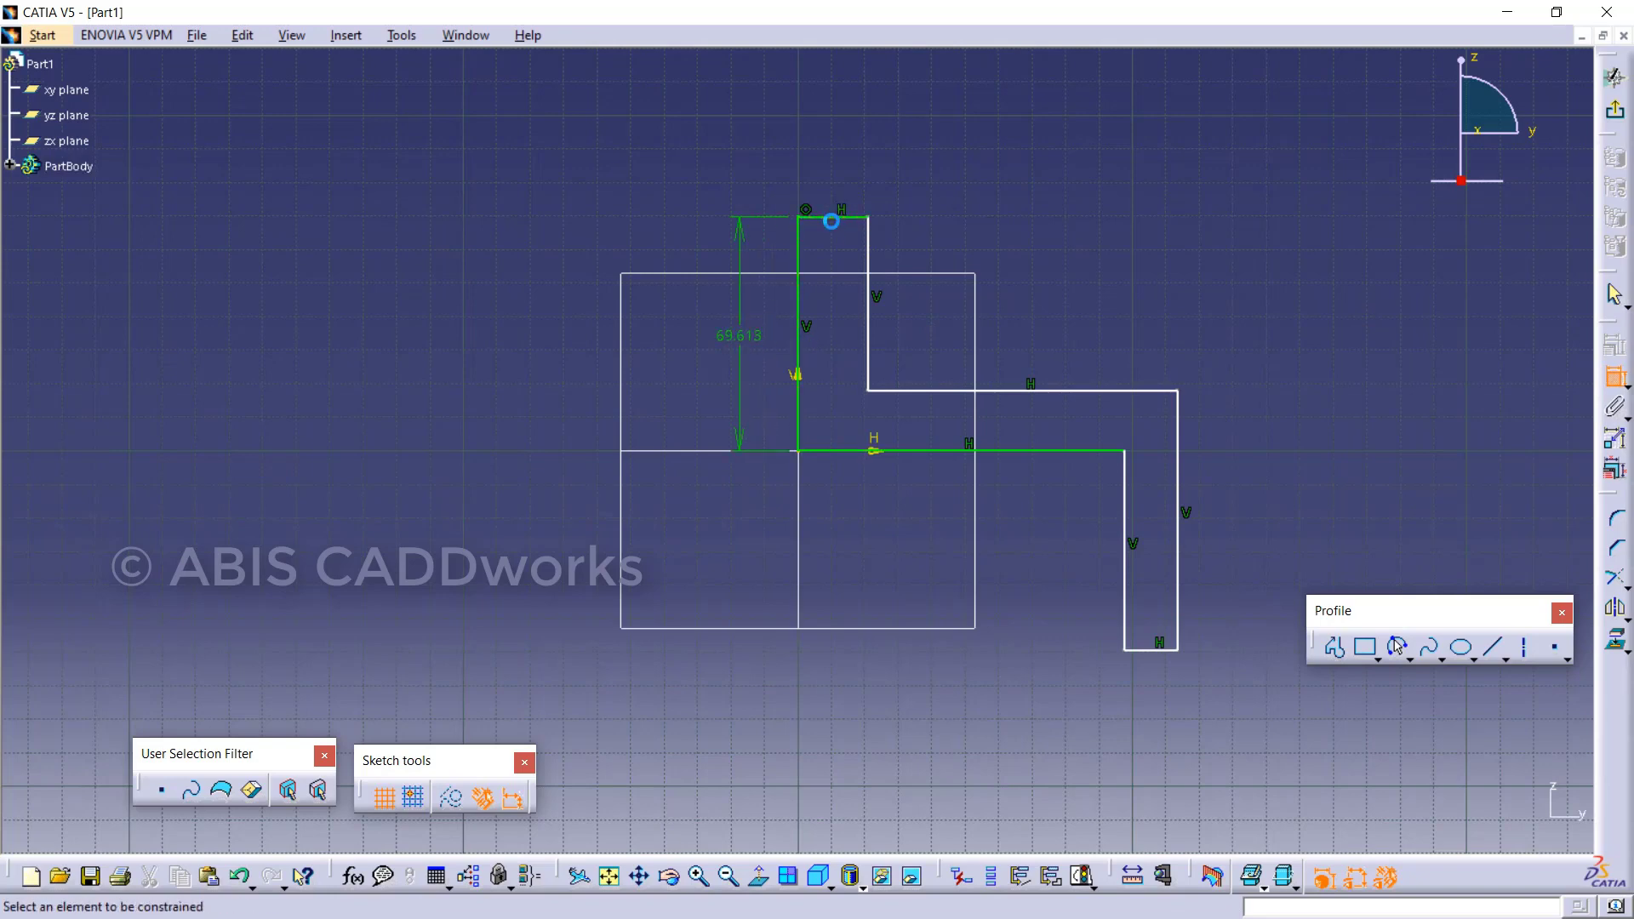
left_click(831, 217)
left_click(835, 178)
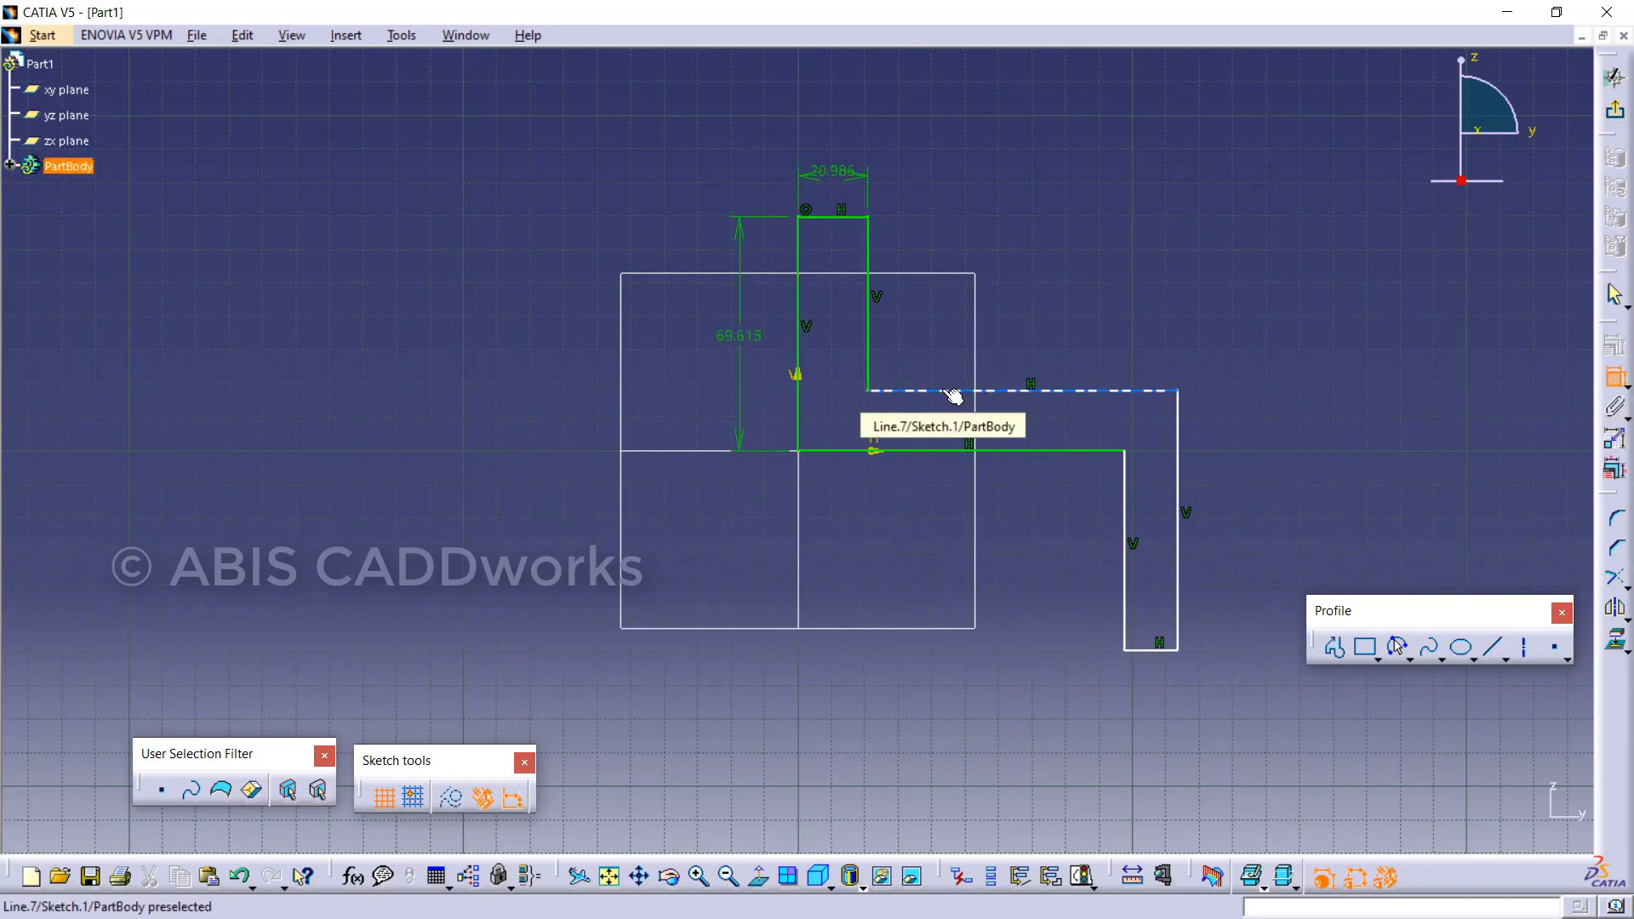
Dimension the length of the profile's long upper horizontal edge, placing the dimension above the edge and beyond its outer end.
left_click(950, 391)
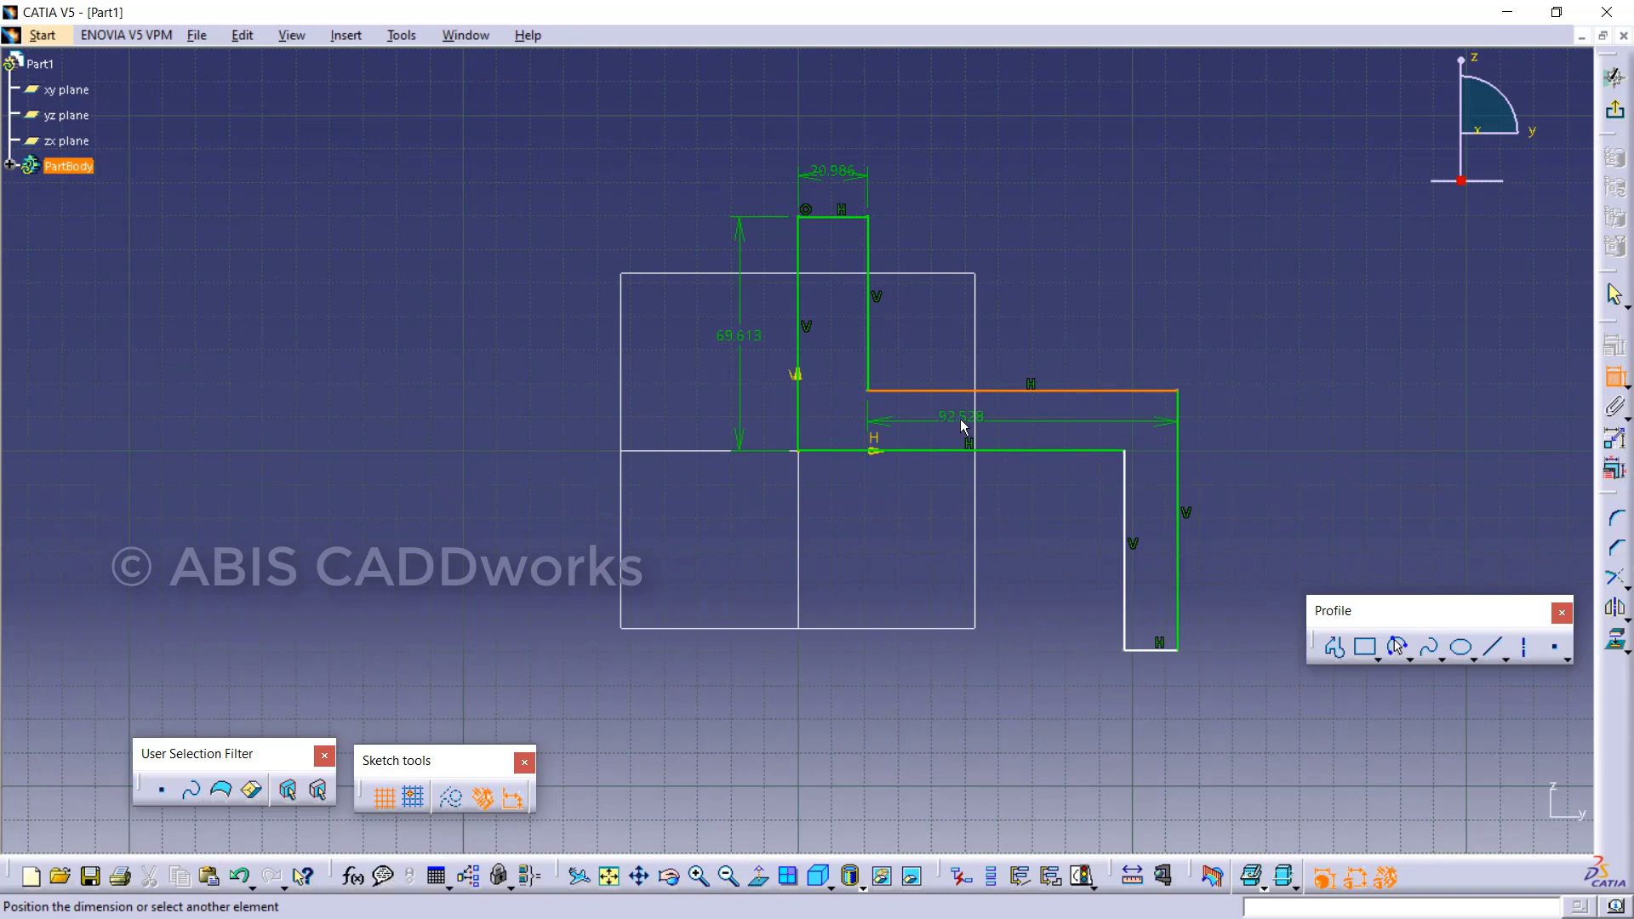
left_click(1009, 407)
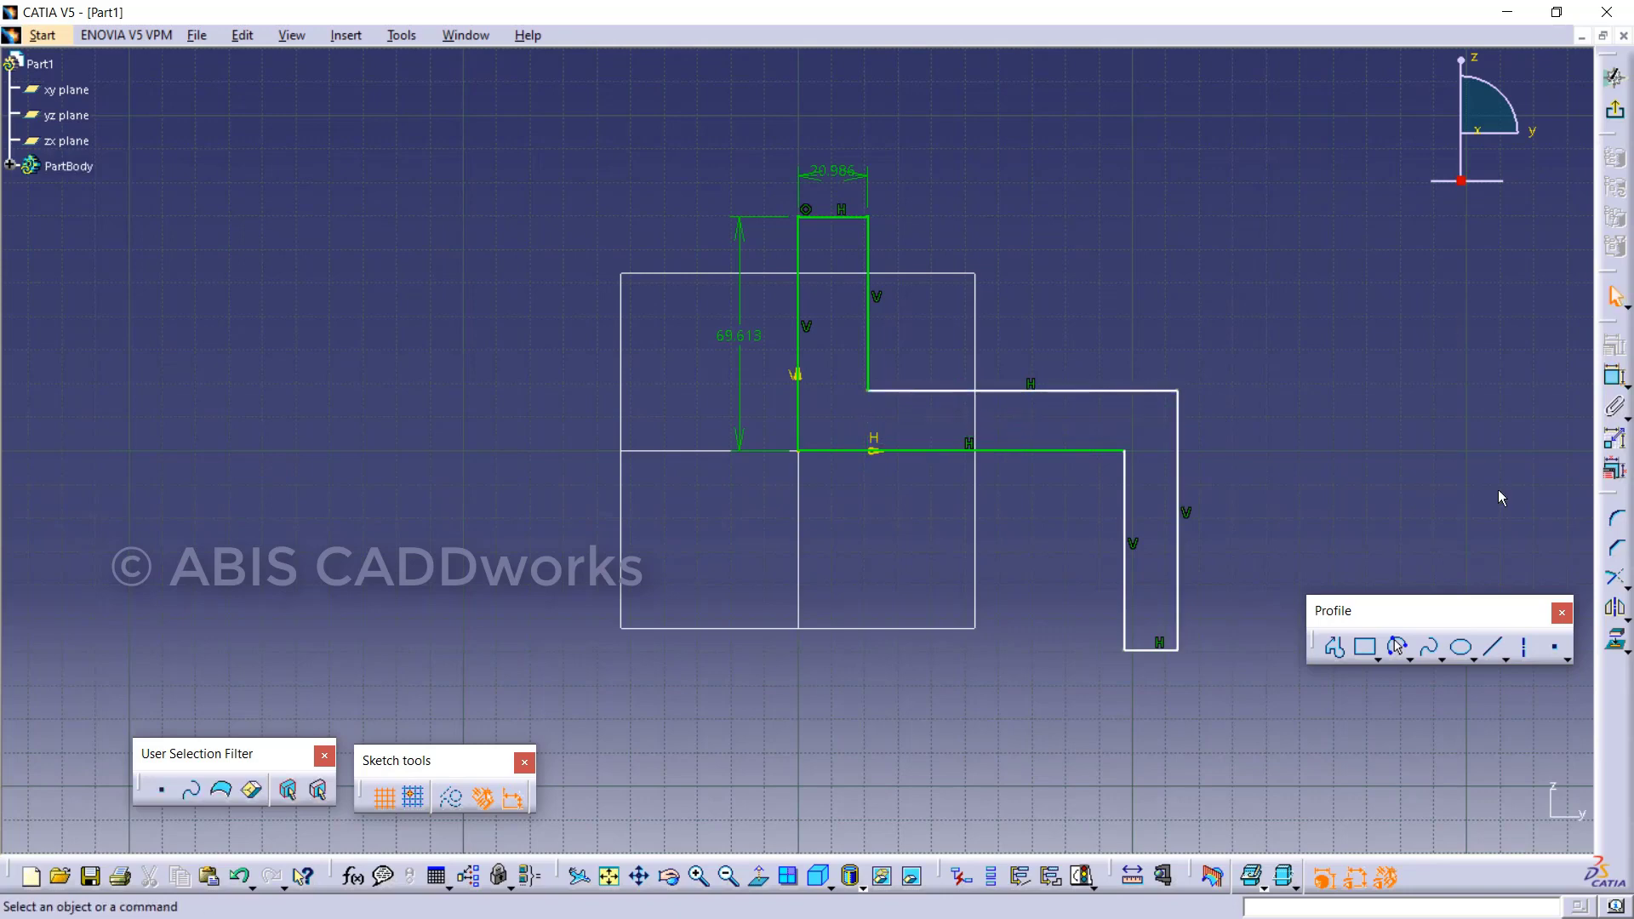
left_click(1614, 375)
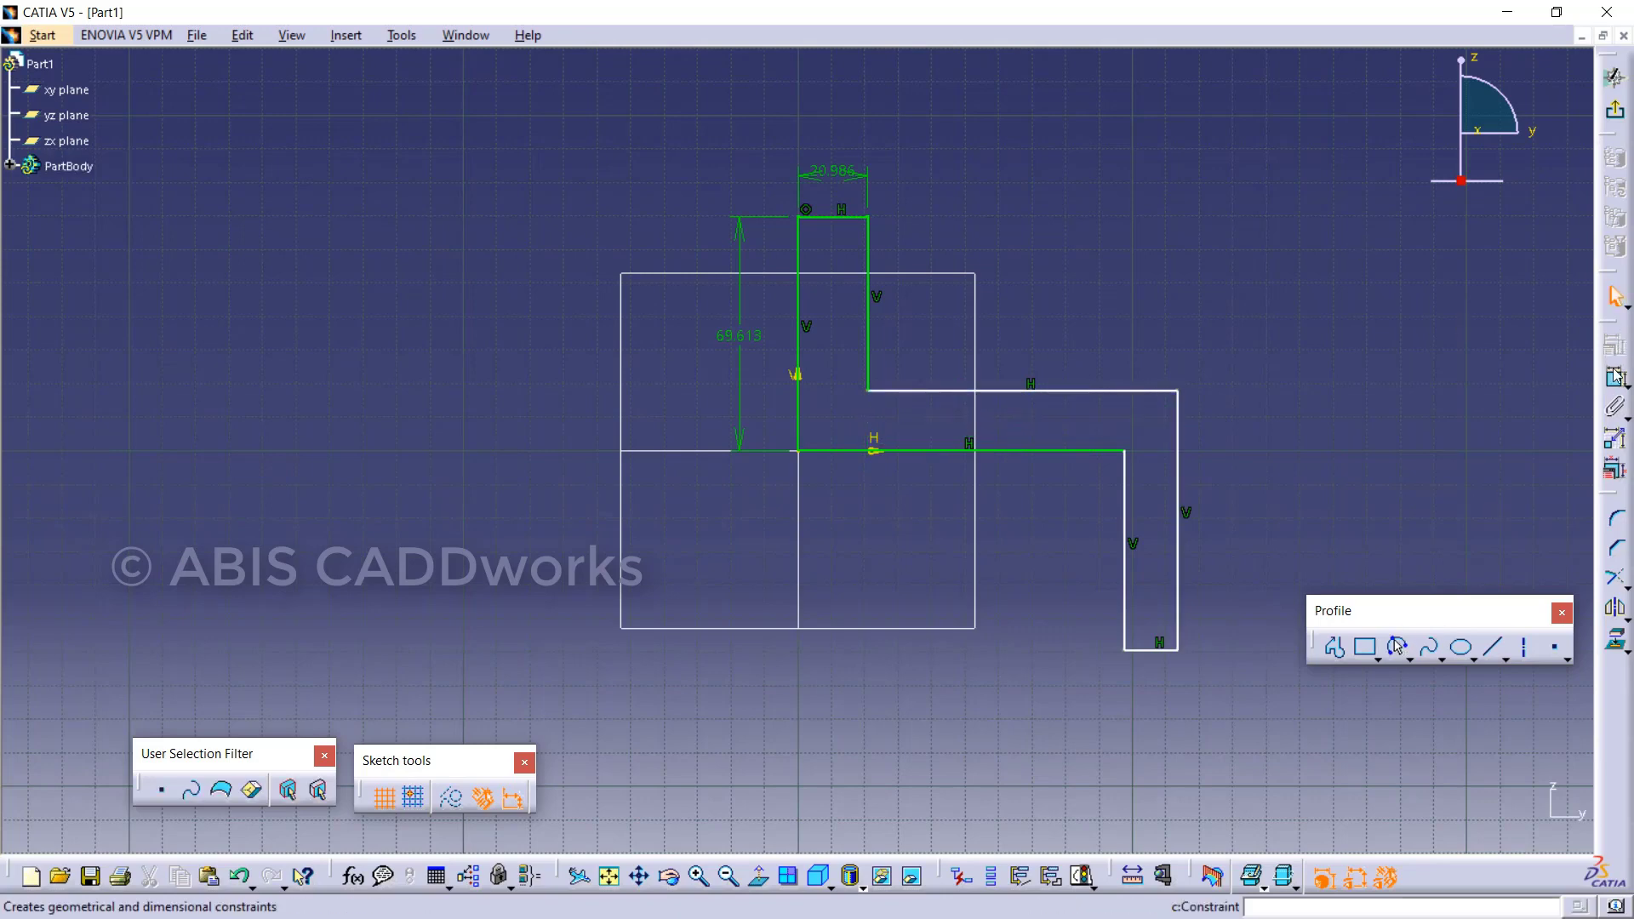
left_click(1090, 391)
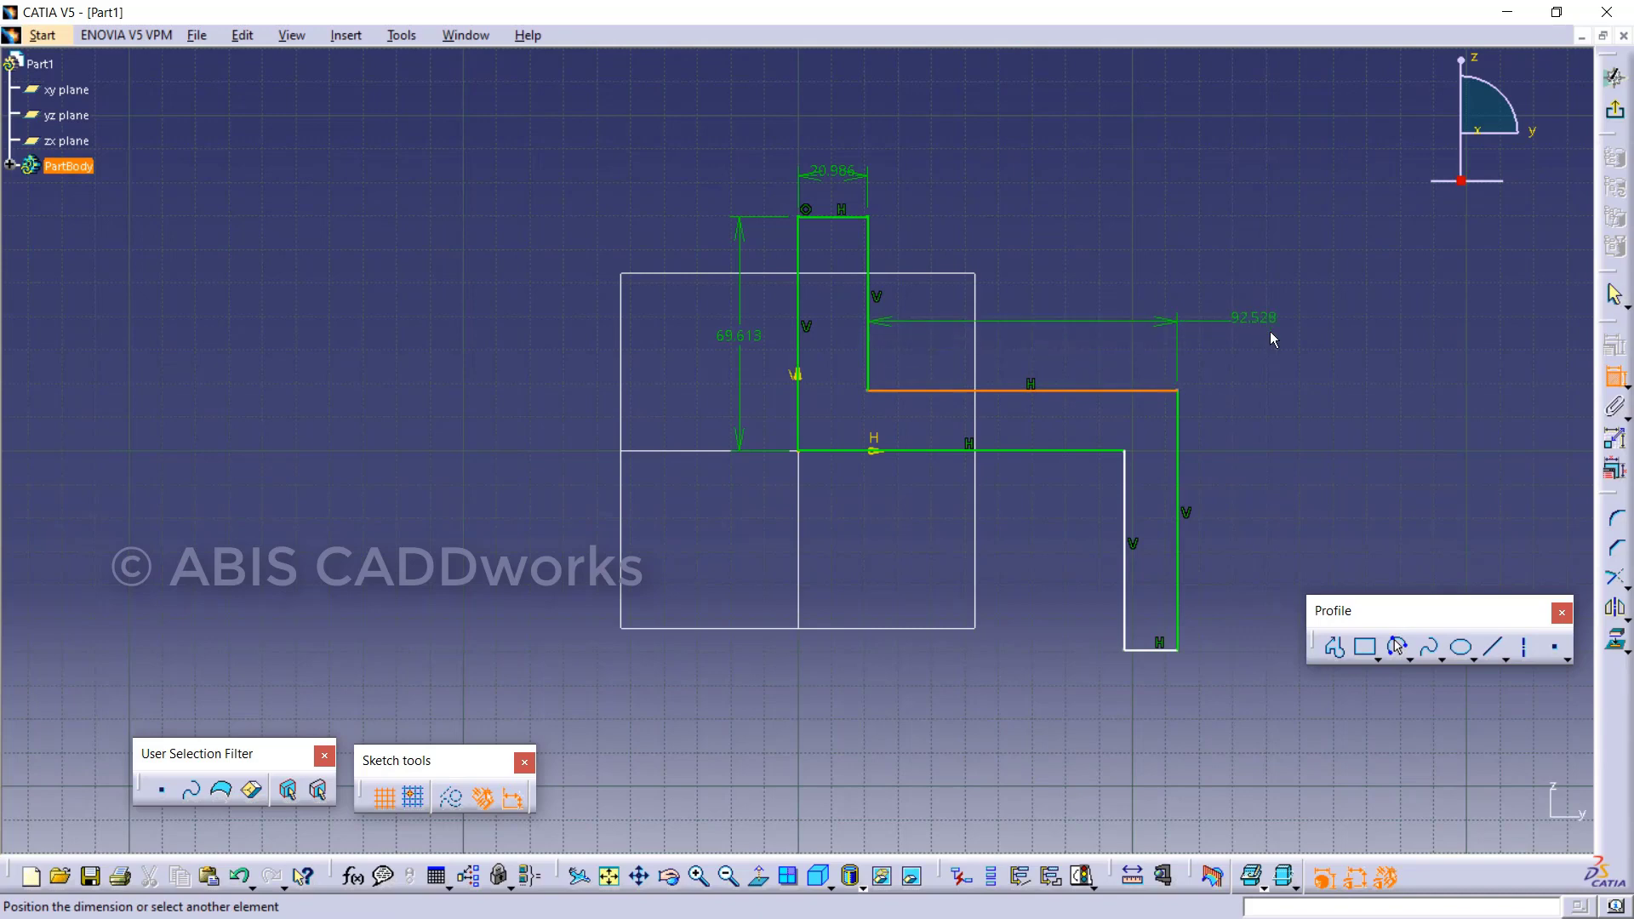
left_click(1271, 349)
Dimension the distance between the profile's two long horizontal edges, placing the value below them.
left_click(1015, 393)
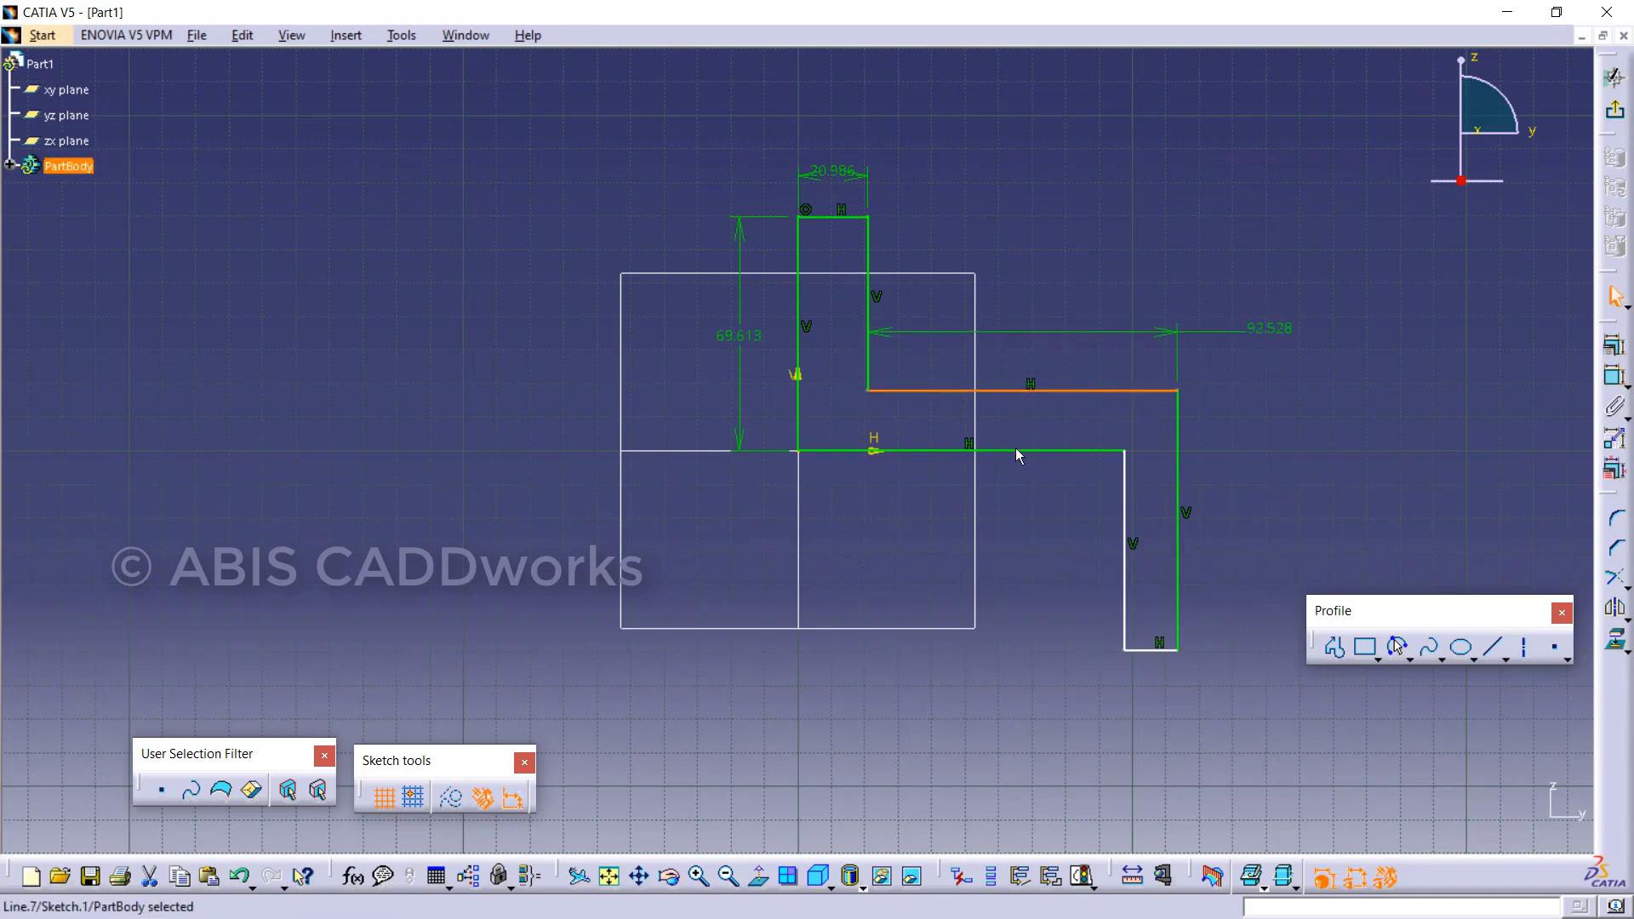
left_click(1016, 450)
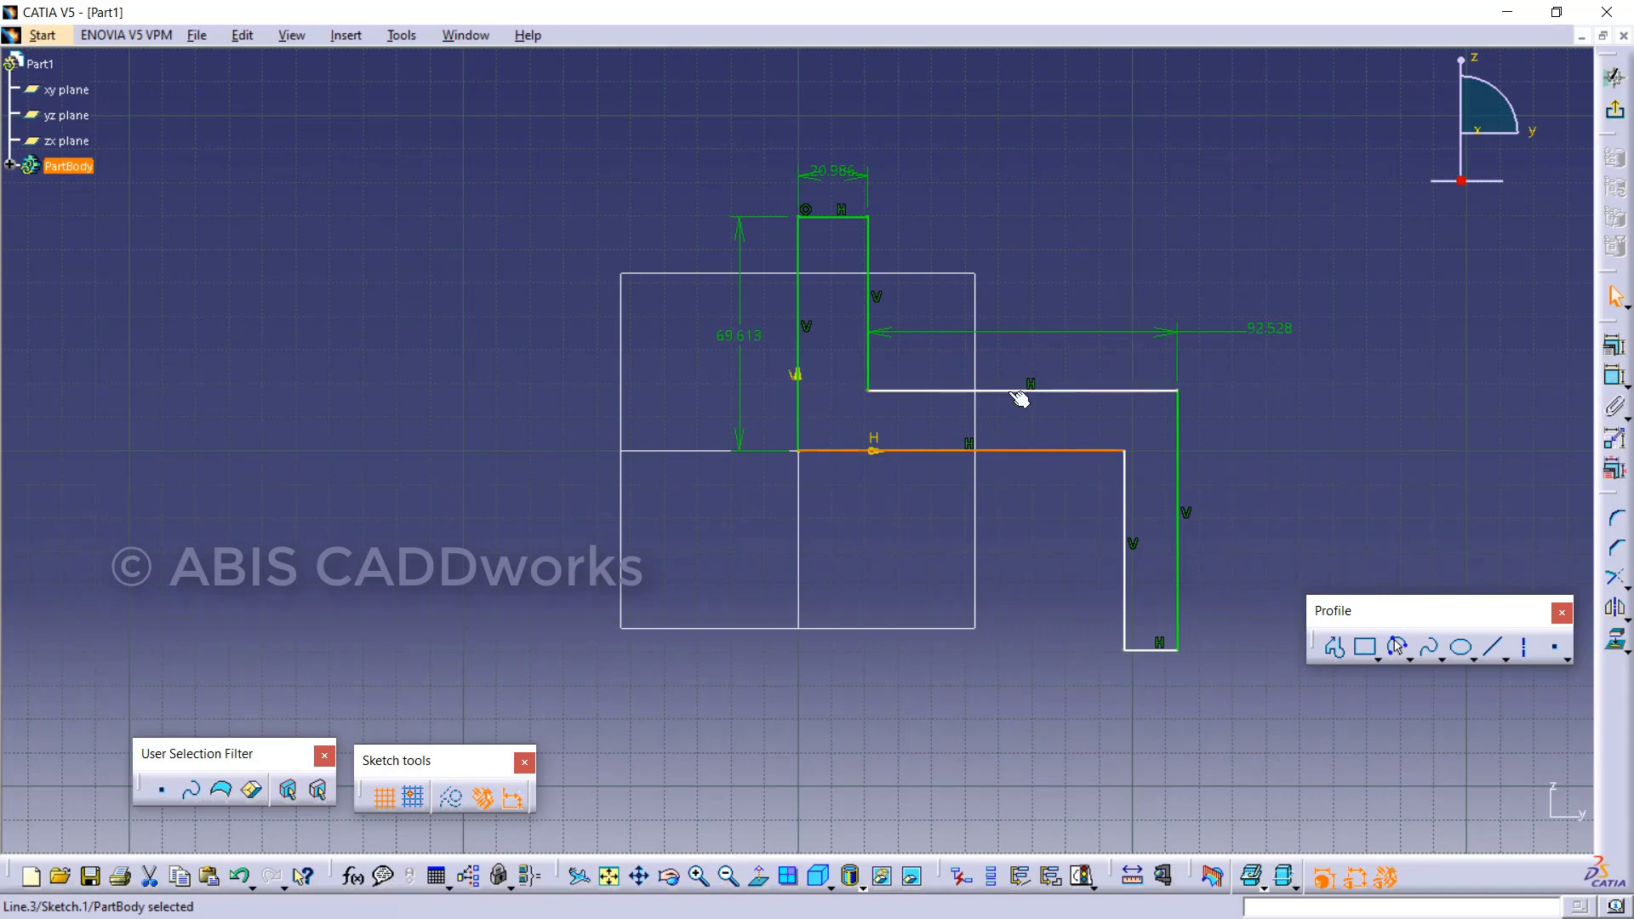
left_click(1616, 382)
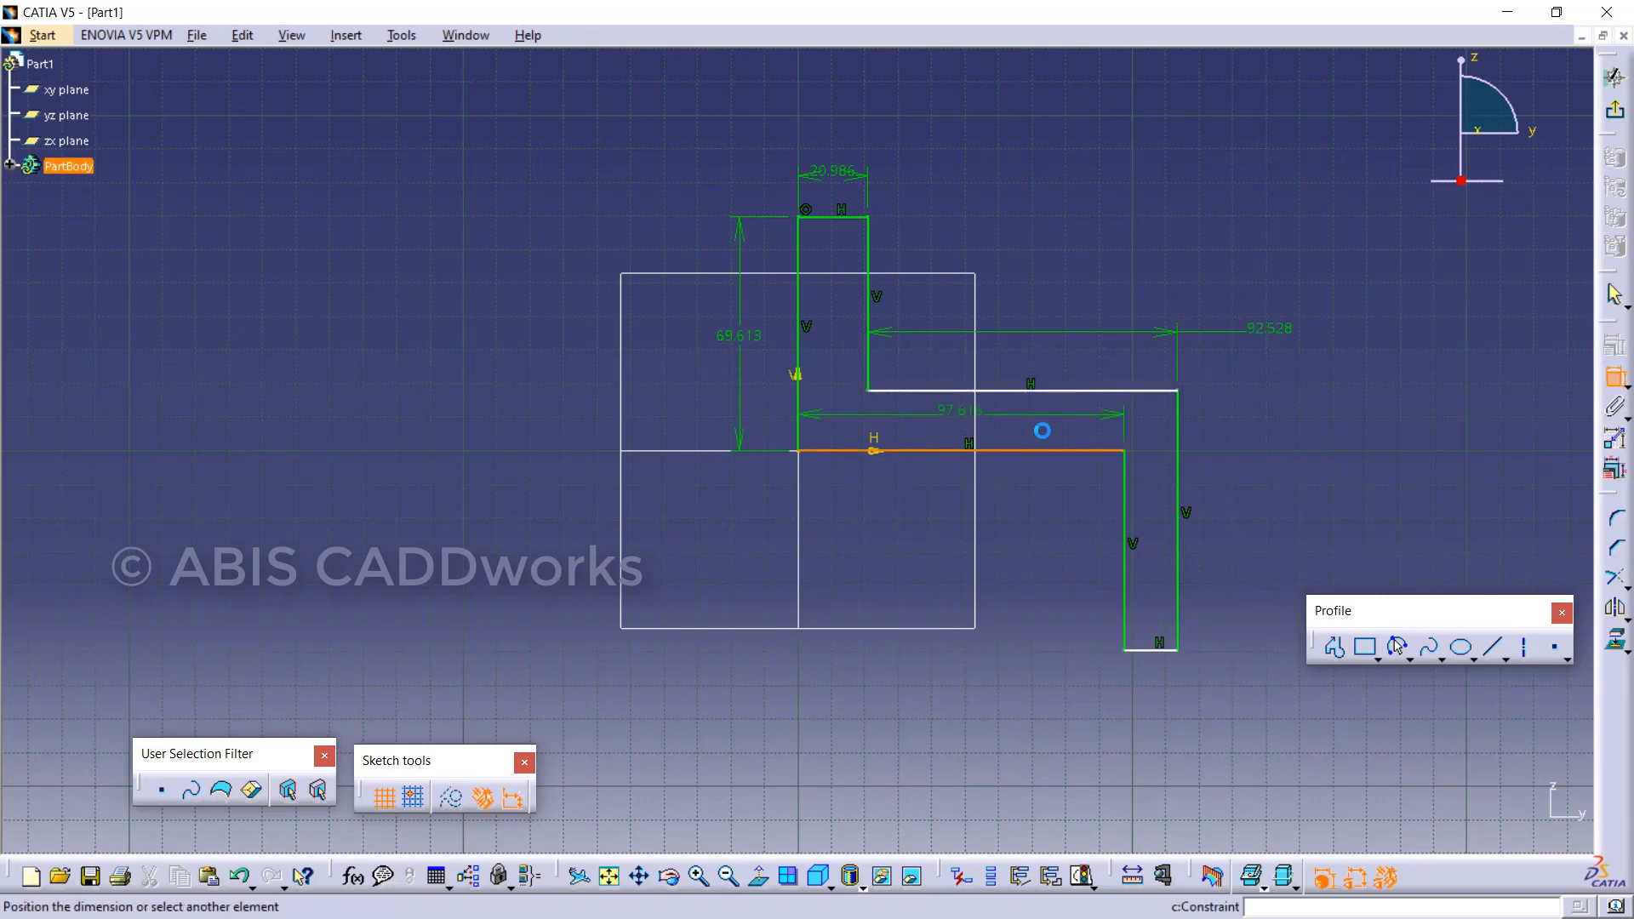
left_click(952, 391)
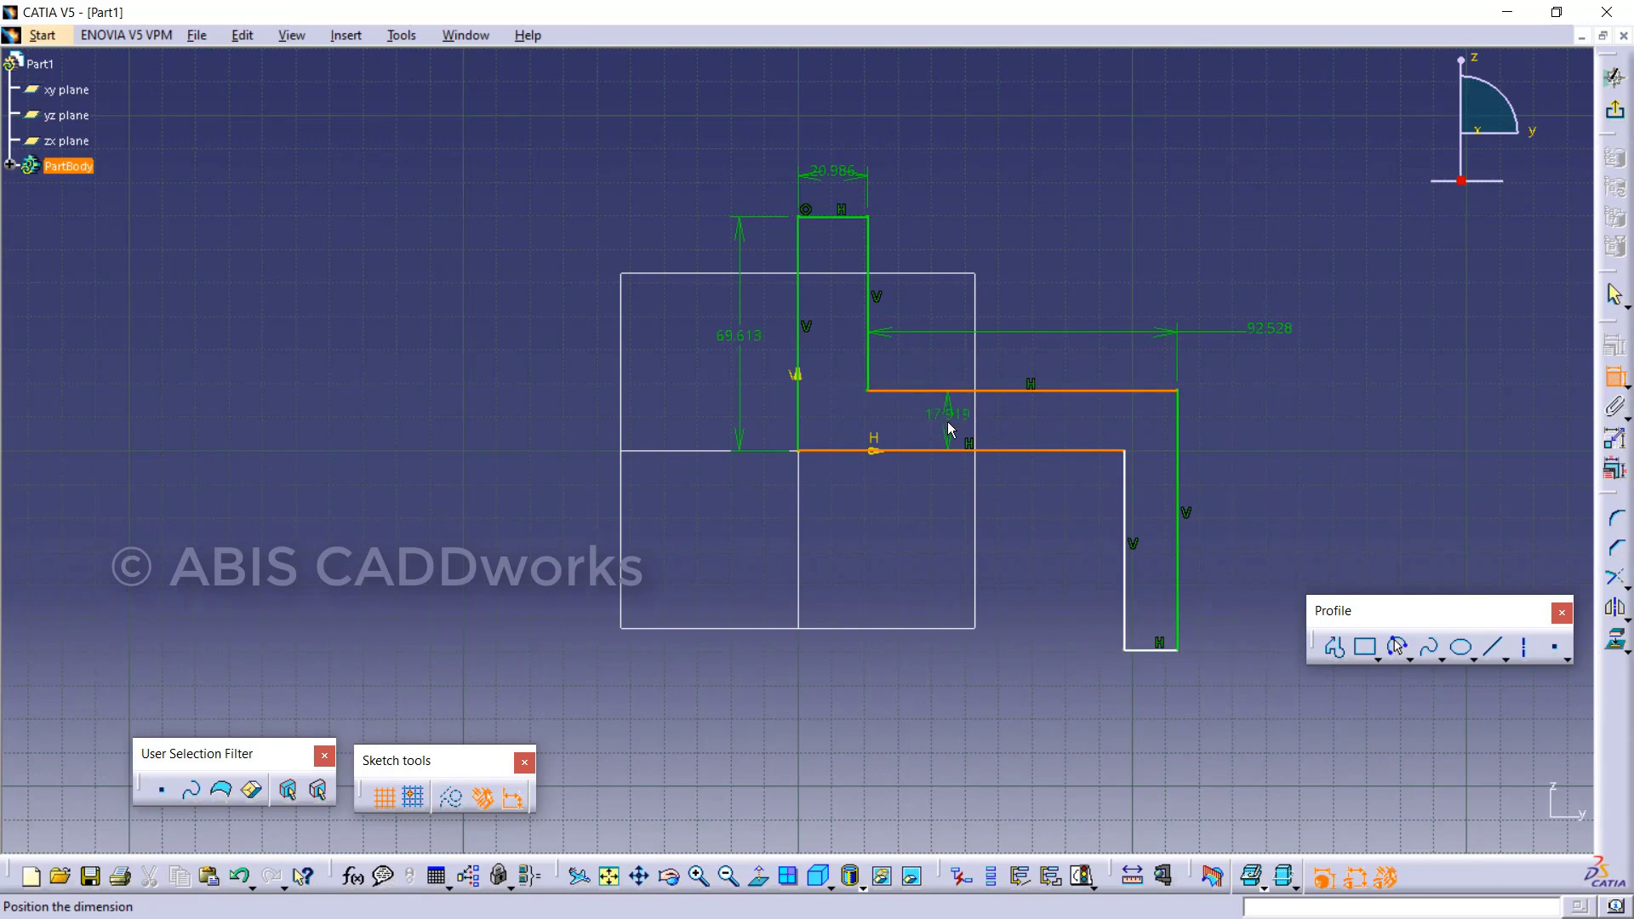
left_click(928, 488)
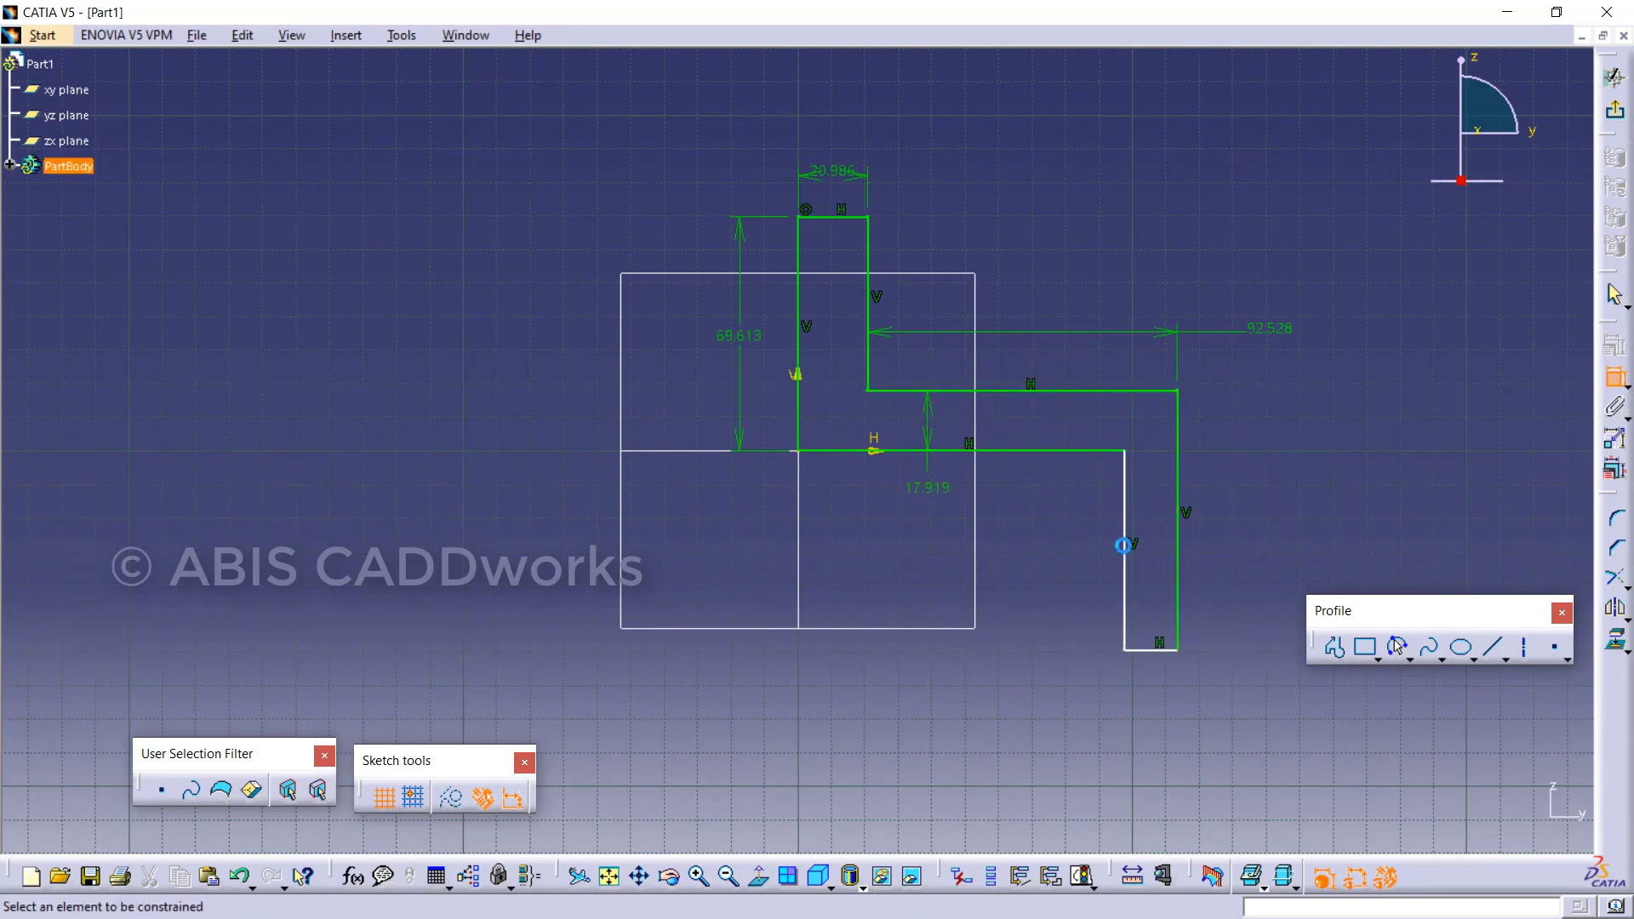
Dimension the downward leg's width between its two vertical edges and the full length of its outer vertical edge.
left_click(1132, 551)
left_click(1185, 566)
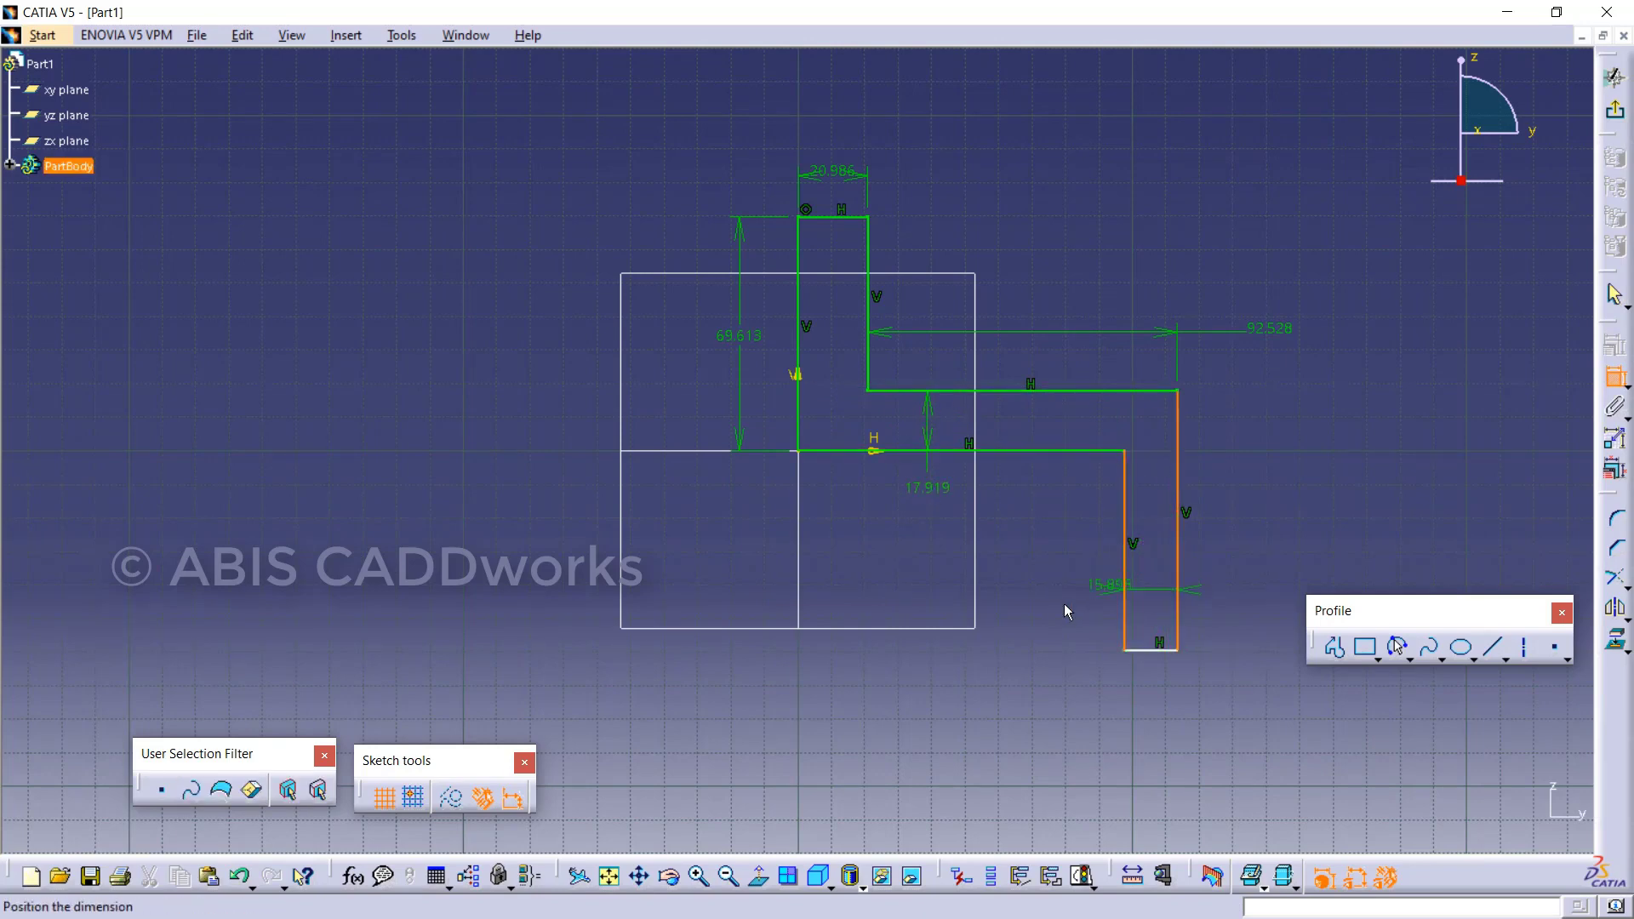
left_click(1047, 613)
left_click(1185, 554)
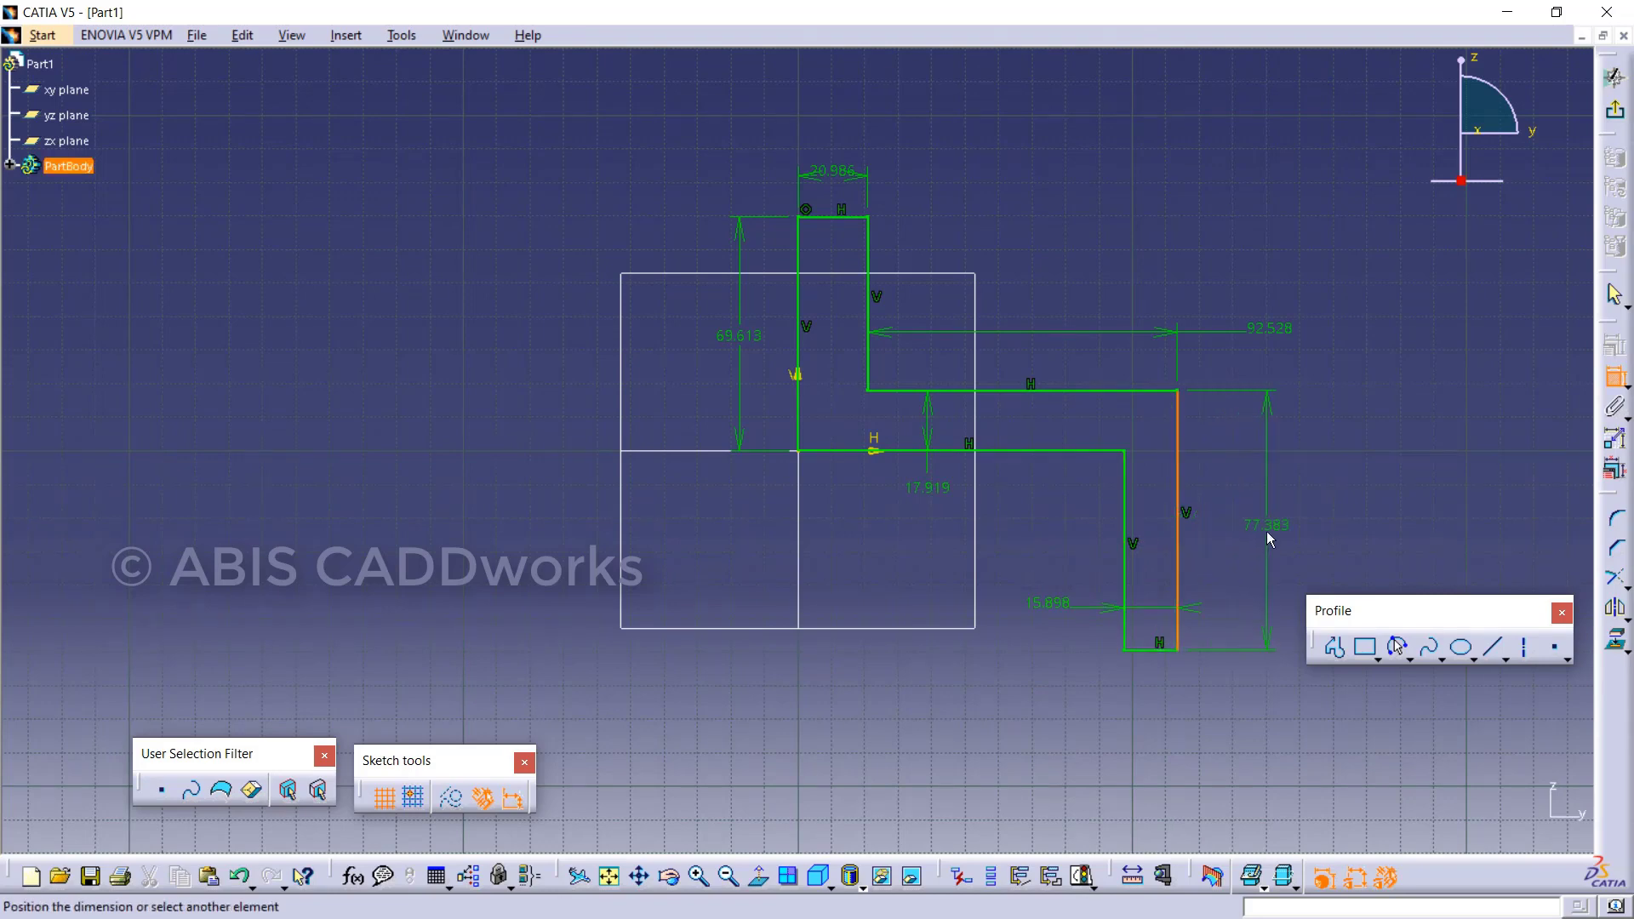
left_click(1266, 532)
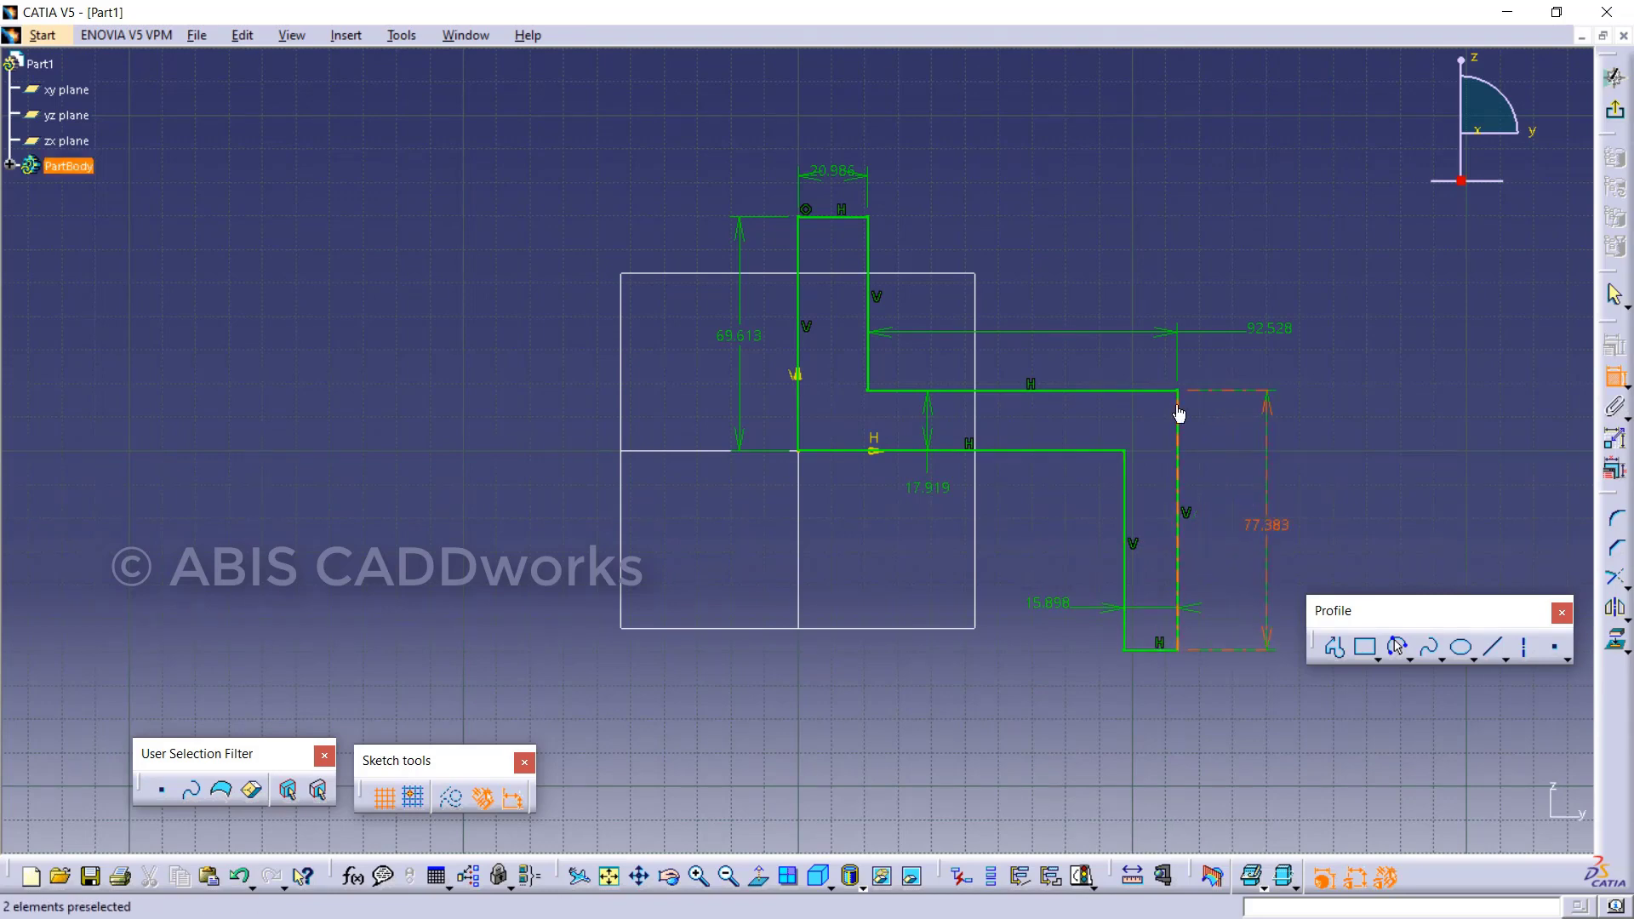
Set the upright leg's width to 16 mm and the distance between the long horizontal edges to 10 mm.
double_click(845, 175)
type("16")
key("Return")
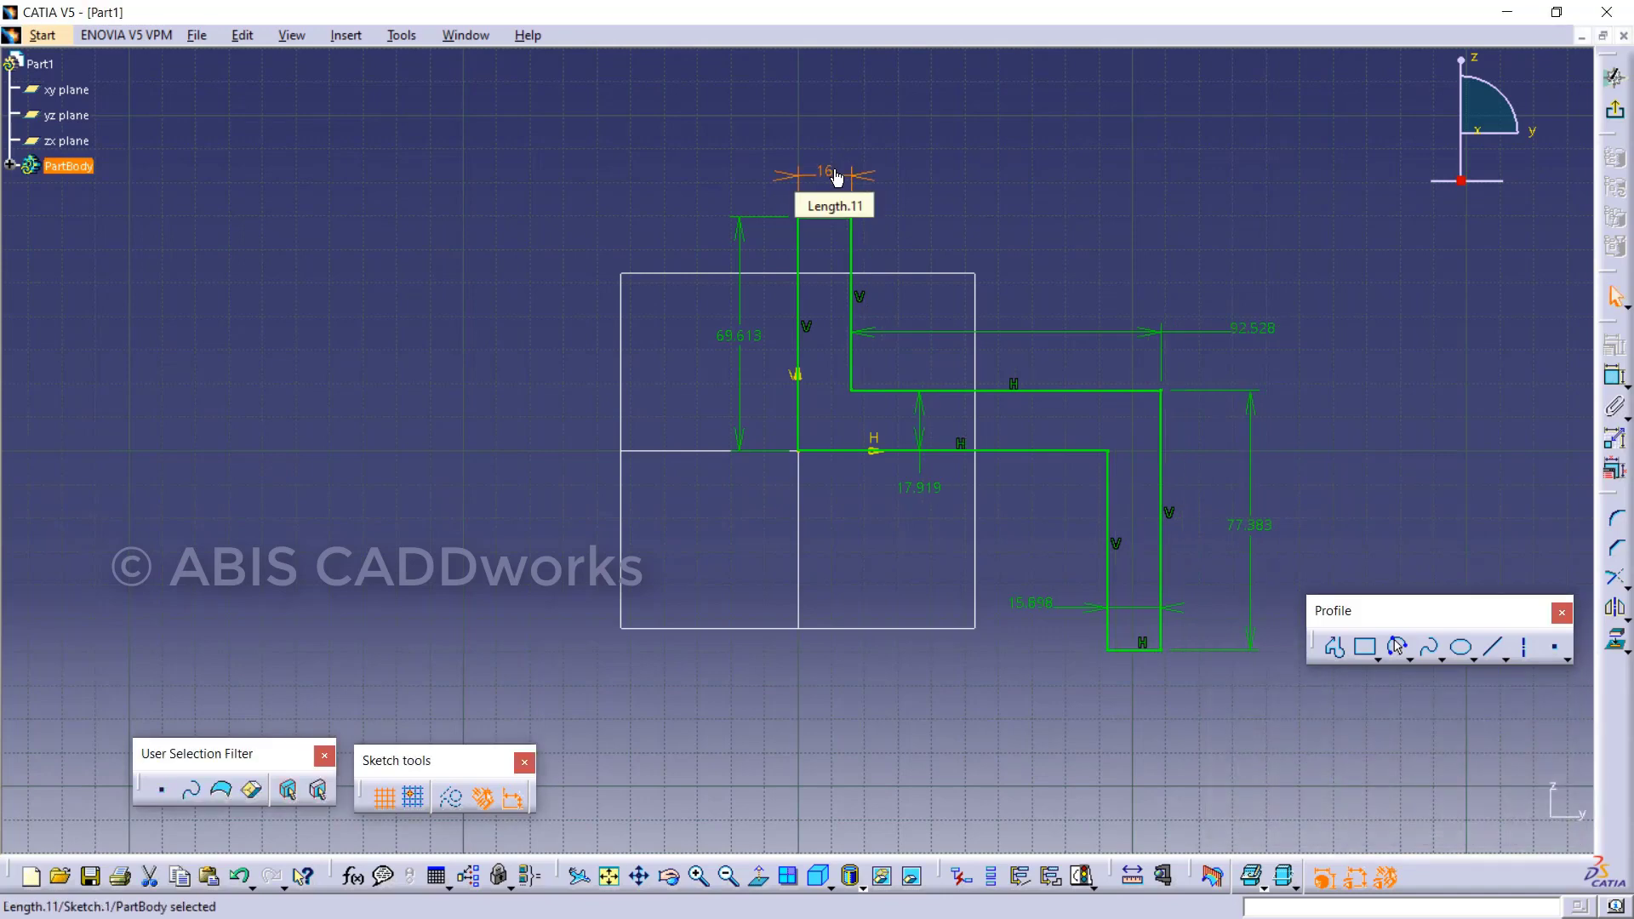
double_click(923, 494)
type("10mm")
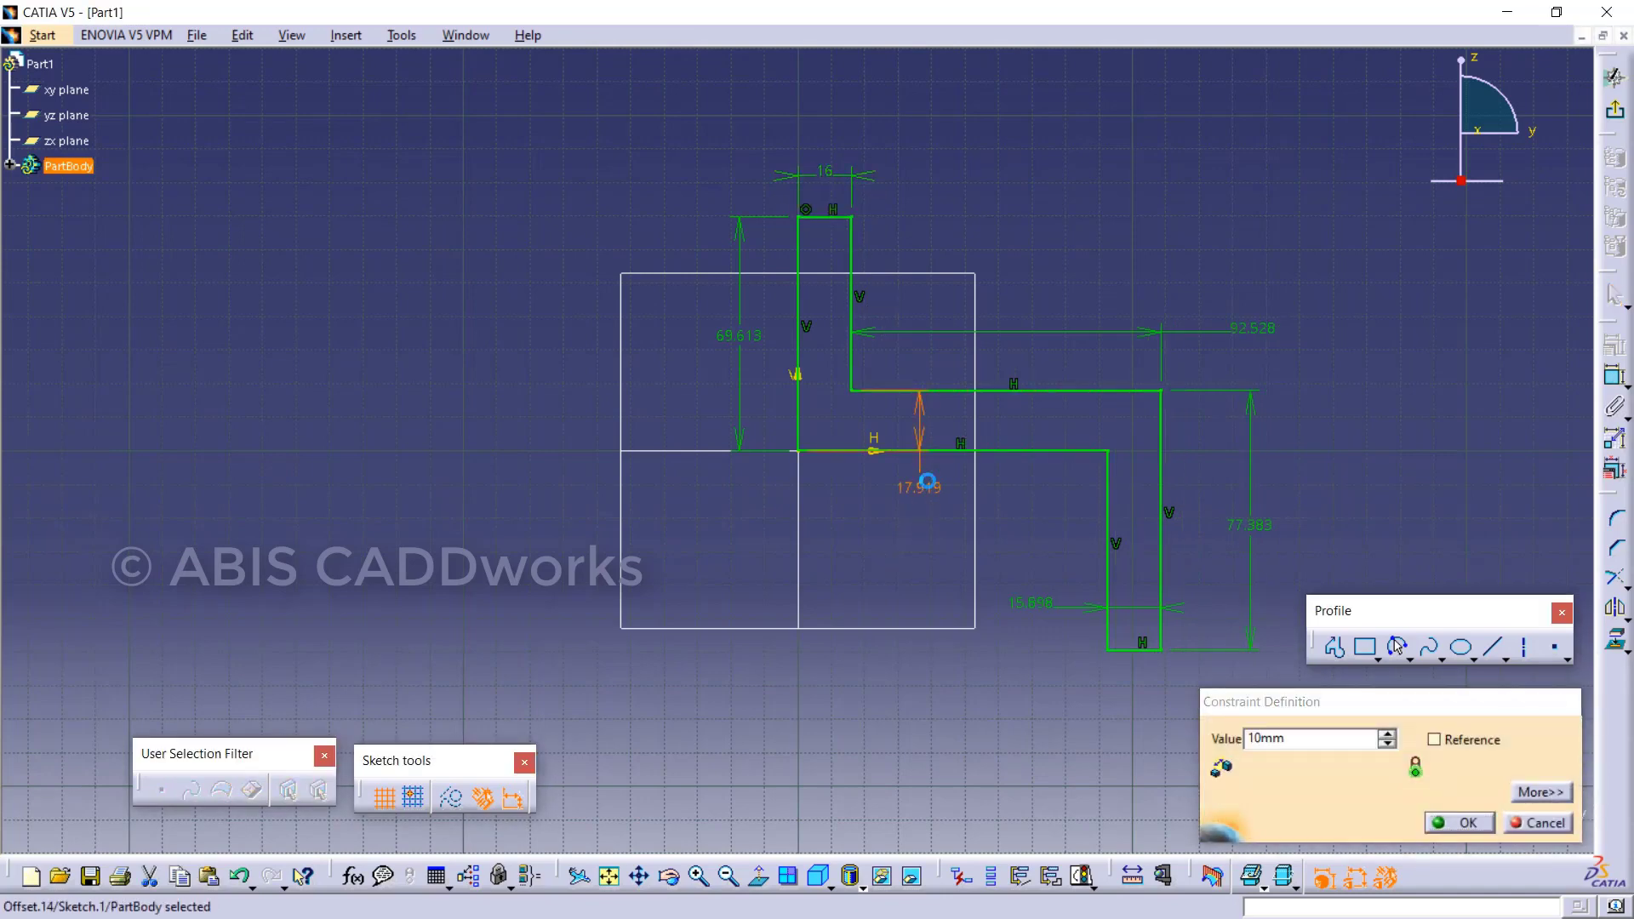
key("Return")
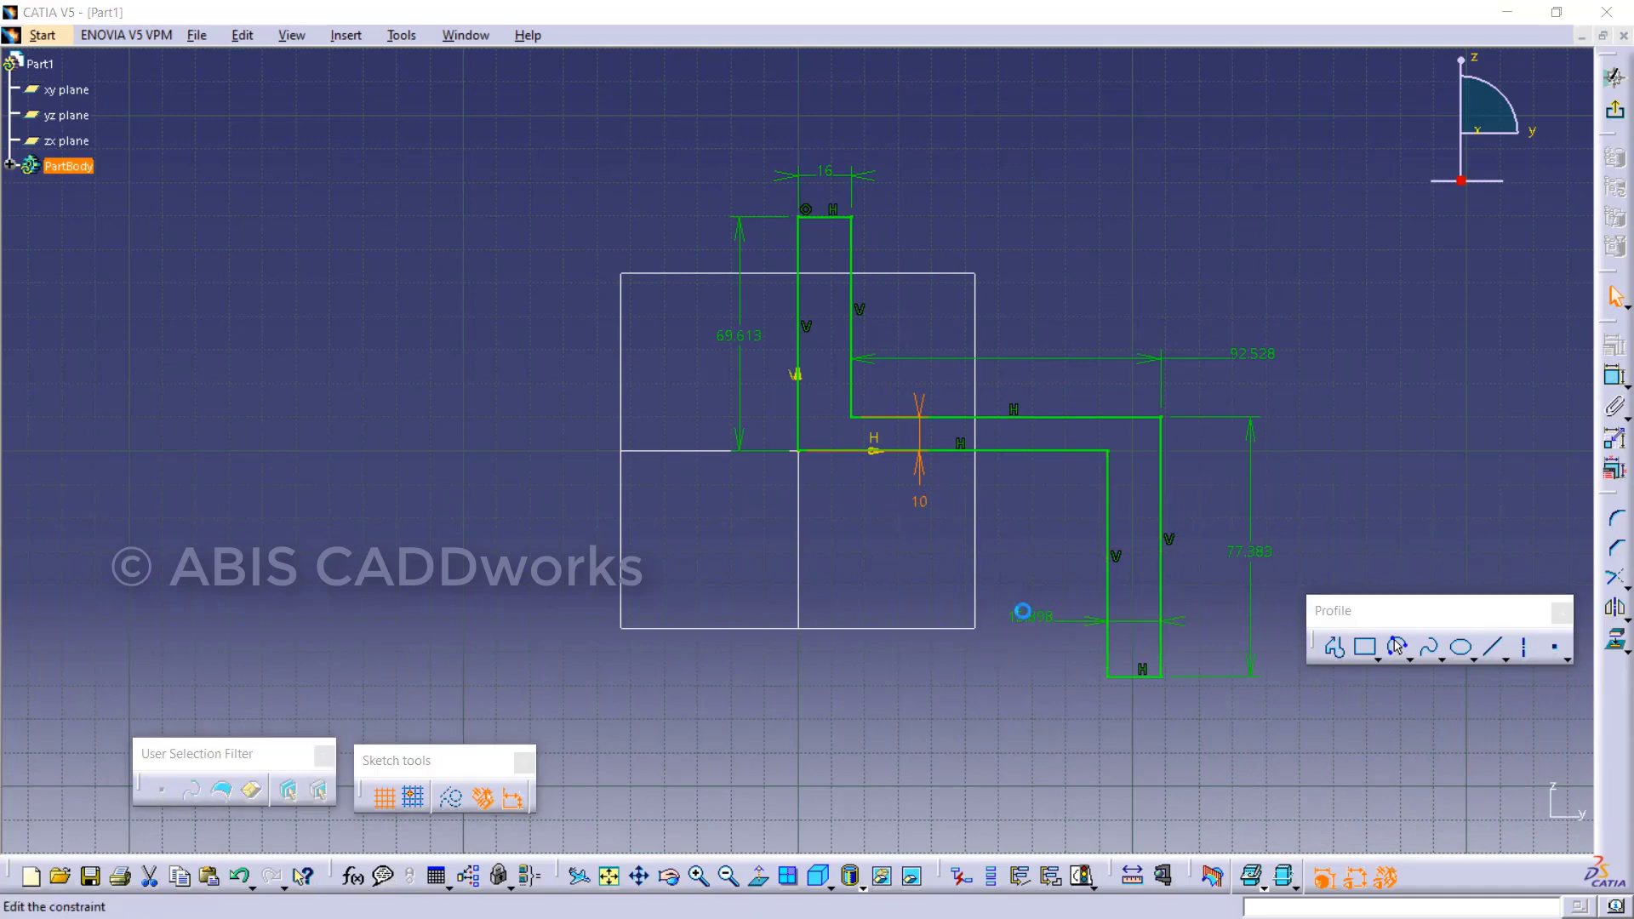
Set the downward leg's width to 13 mm and its outer vertical edge to 54 mm.
double_click(1029, 616)
type("13")
key("Return")
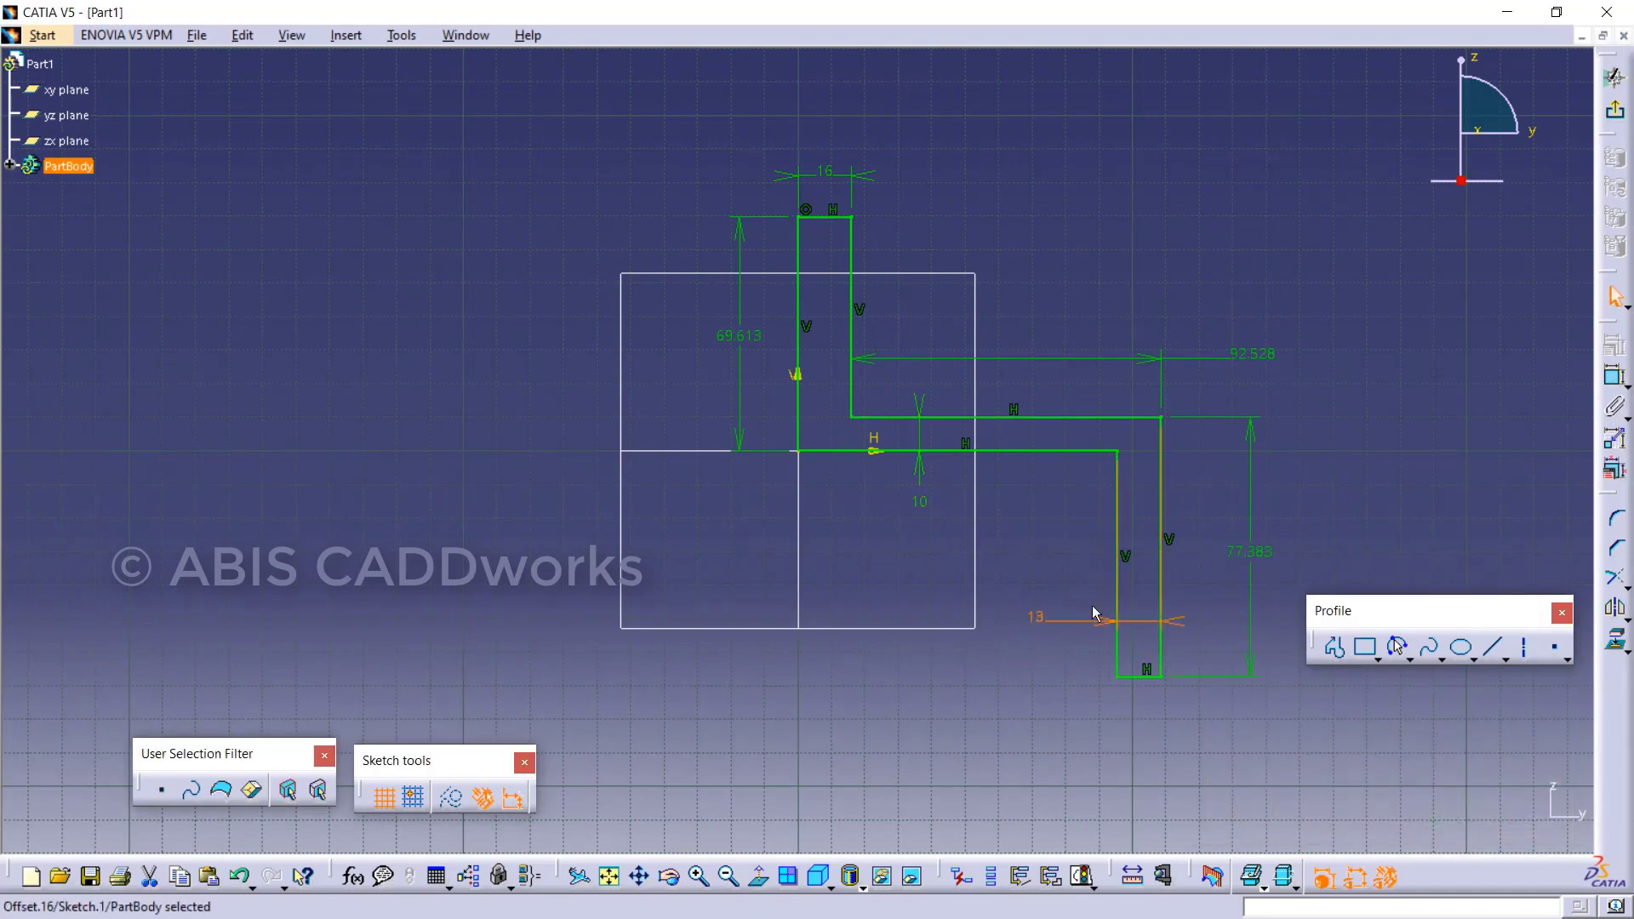
double_click(1252, 554)
type("54")
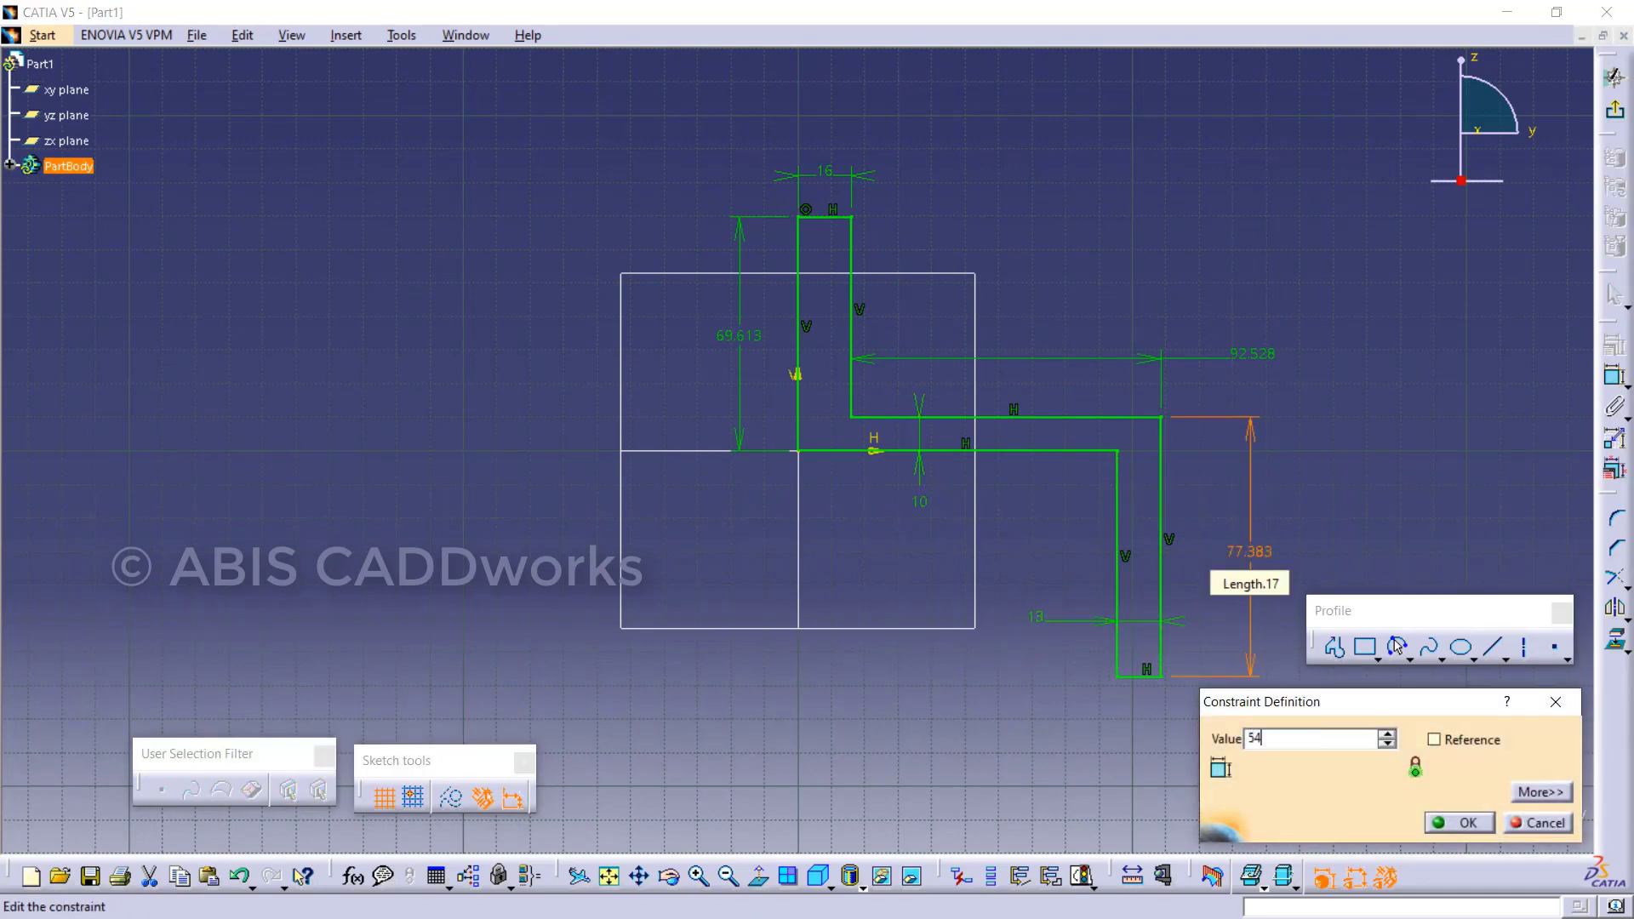
key("Return")
Set the long upper horizontal edge to 84 mm and the vertical edge above the origin to 56 mm.
double_click(1249, 352)
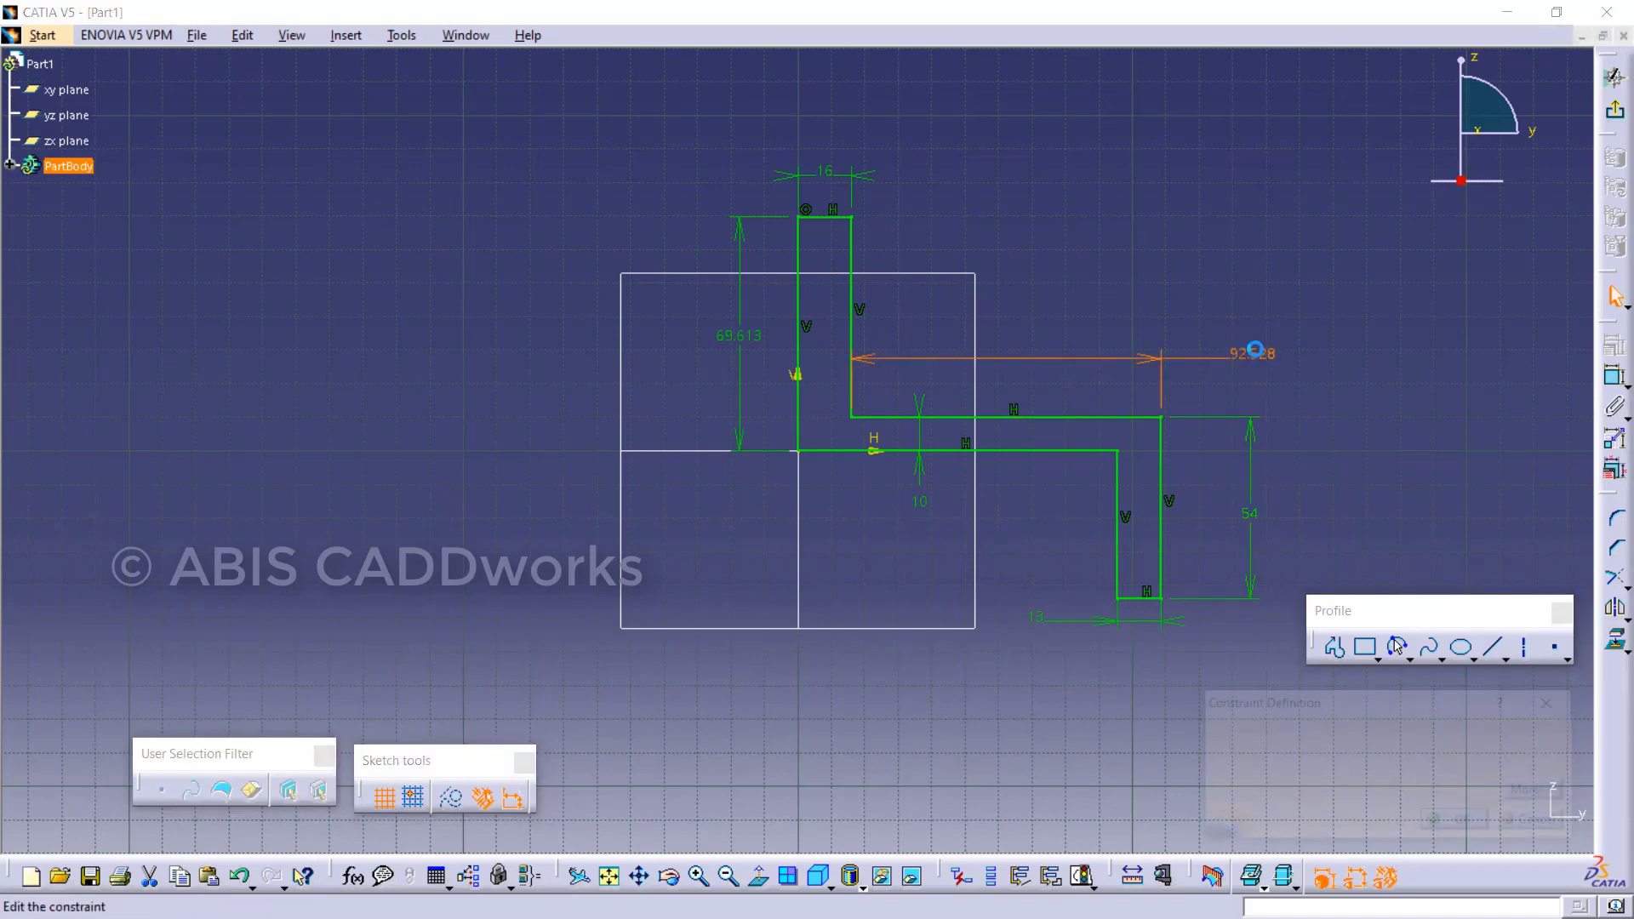
type("84mm")
key("Return")
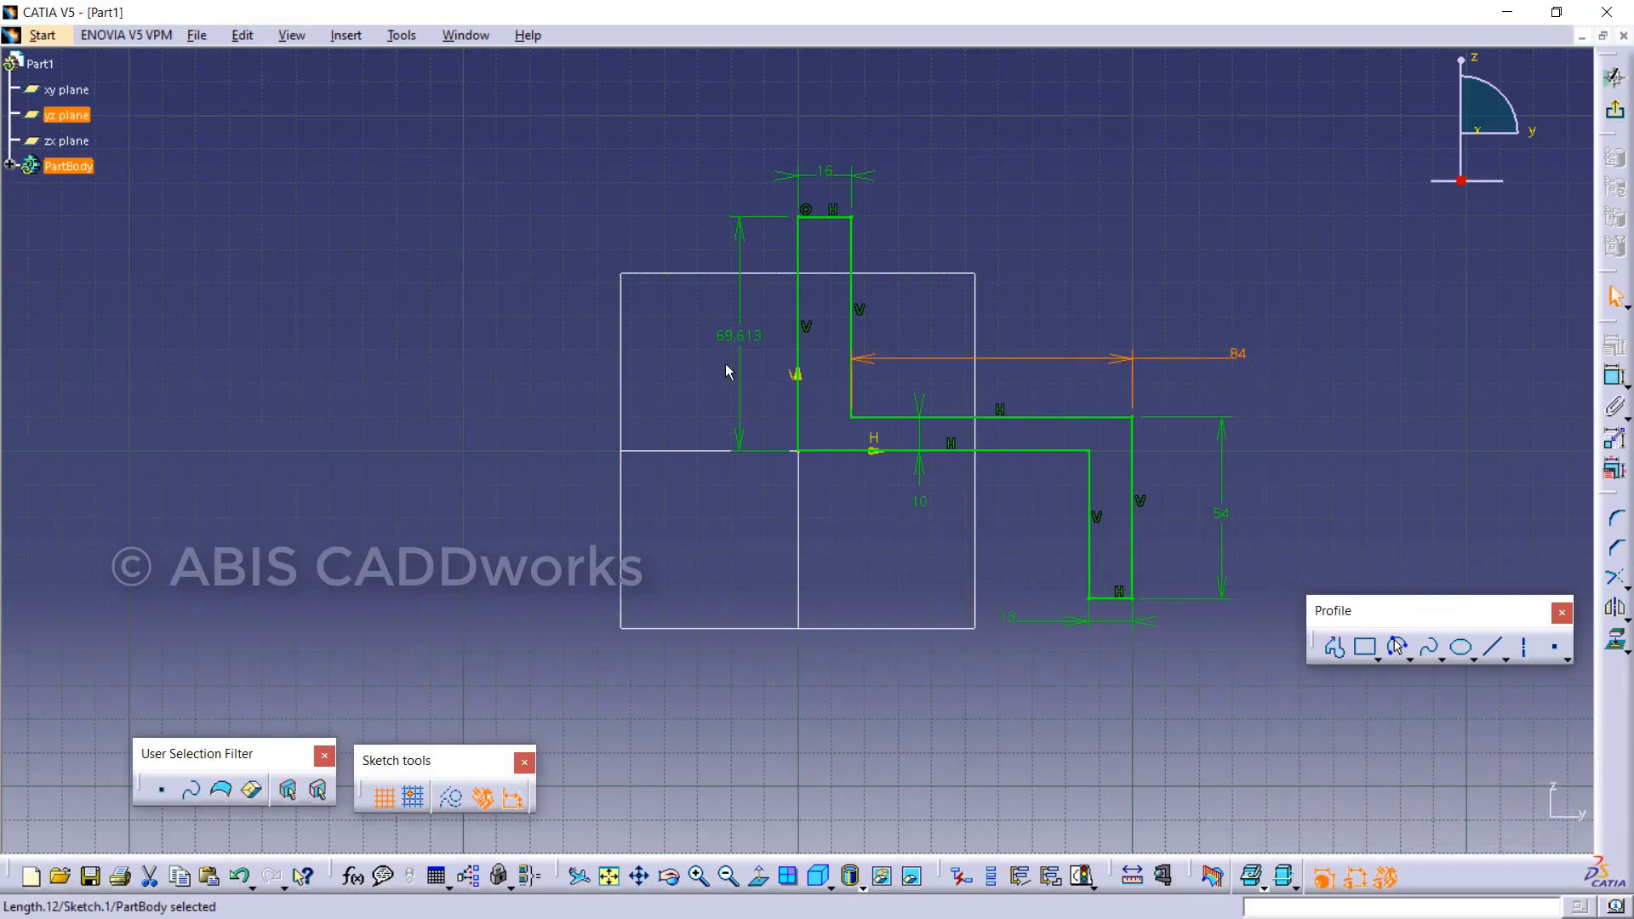
double_click(732, 335)
type("56mm")
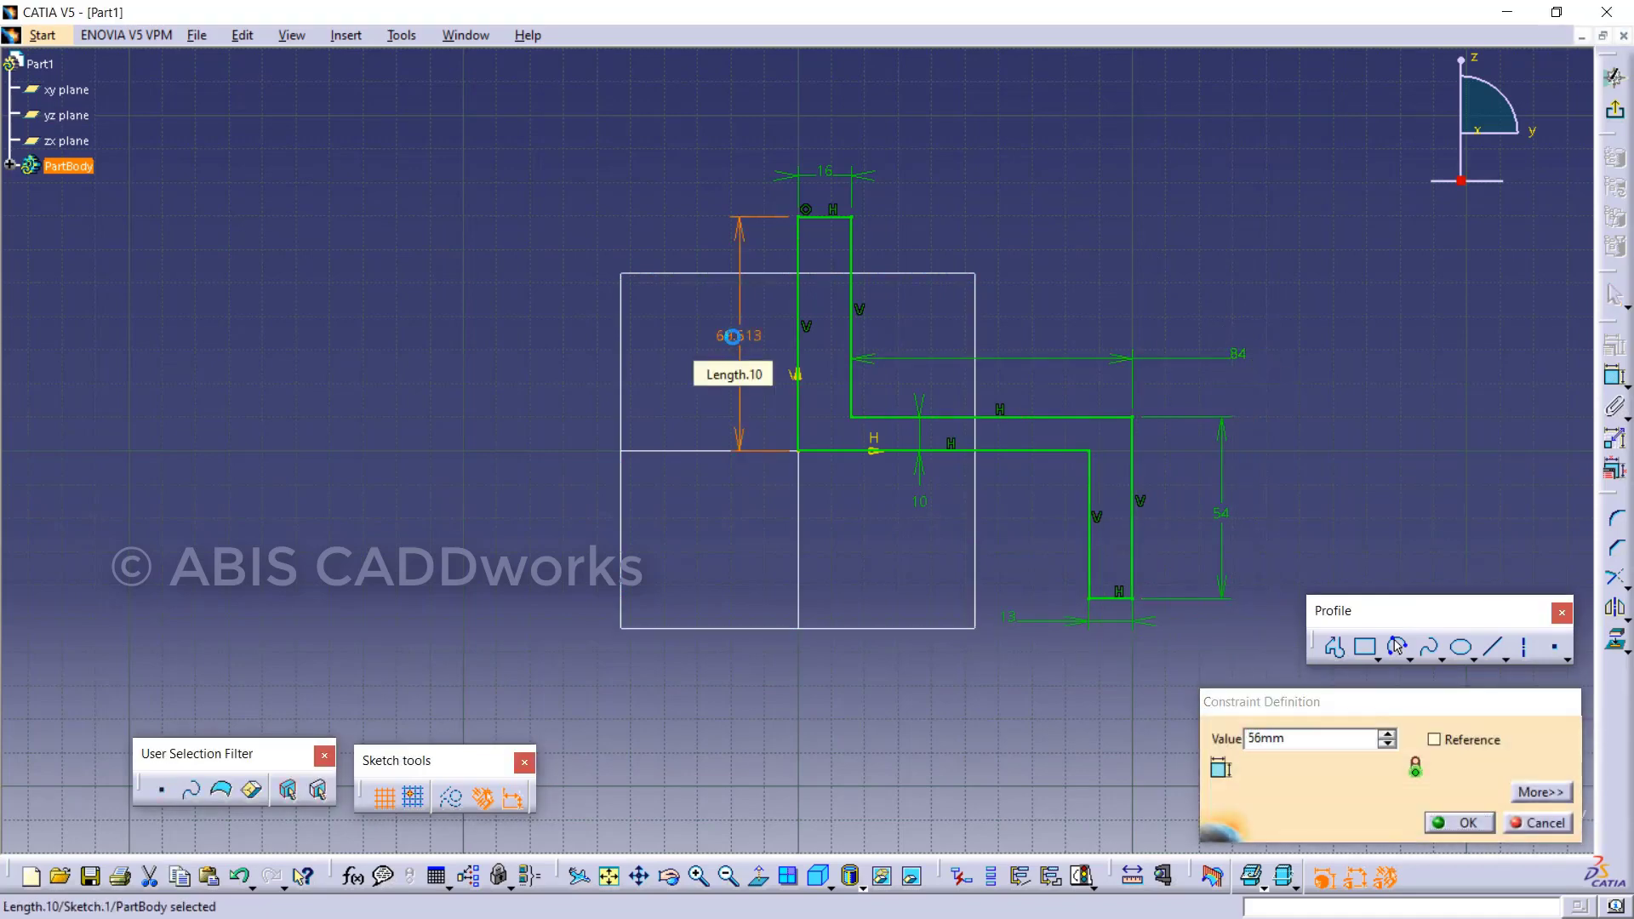
key("Return")
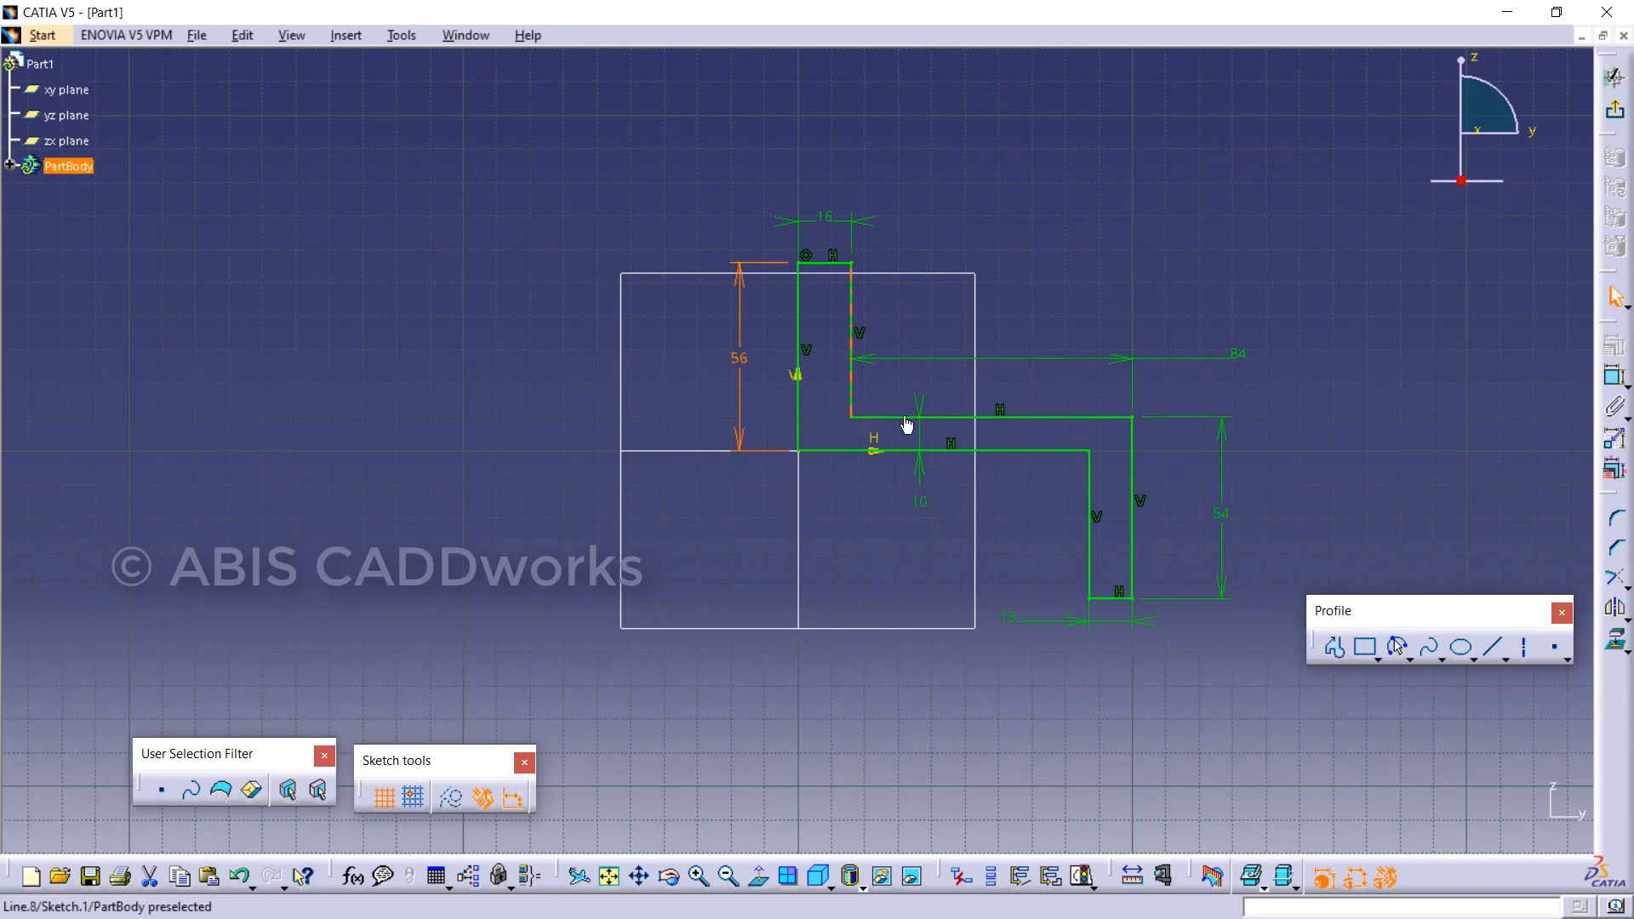
Exit the sketch and extrude the stepped profile as a dimension-type pad with mirrored extent.
left_click(1627, 122)
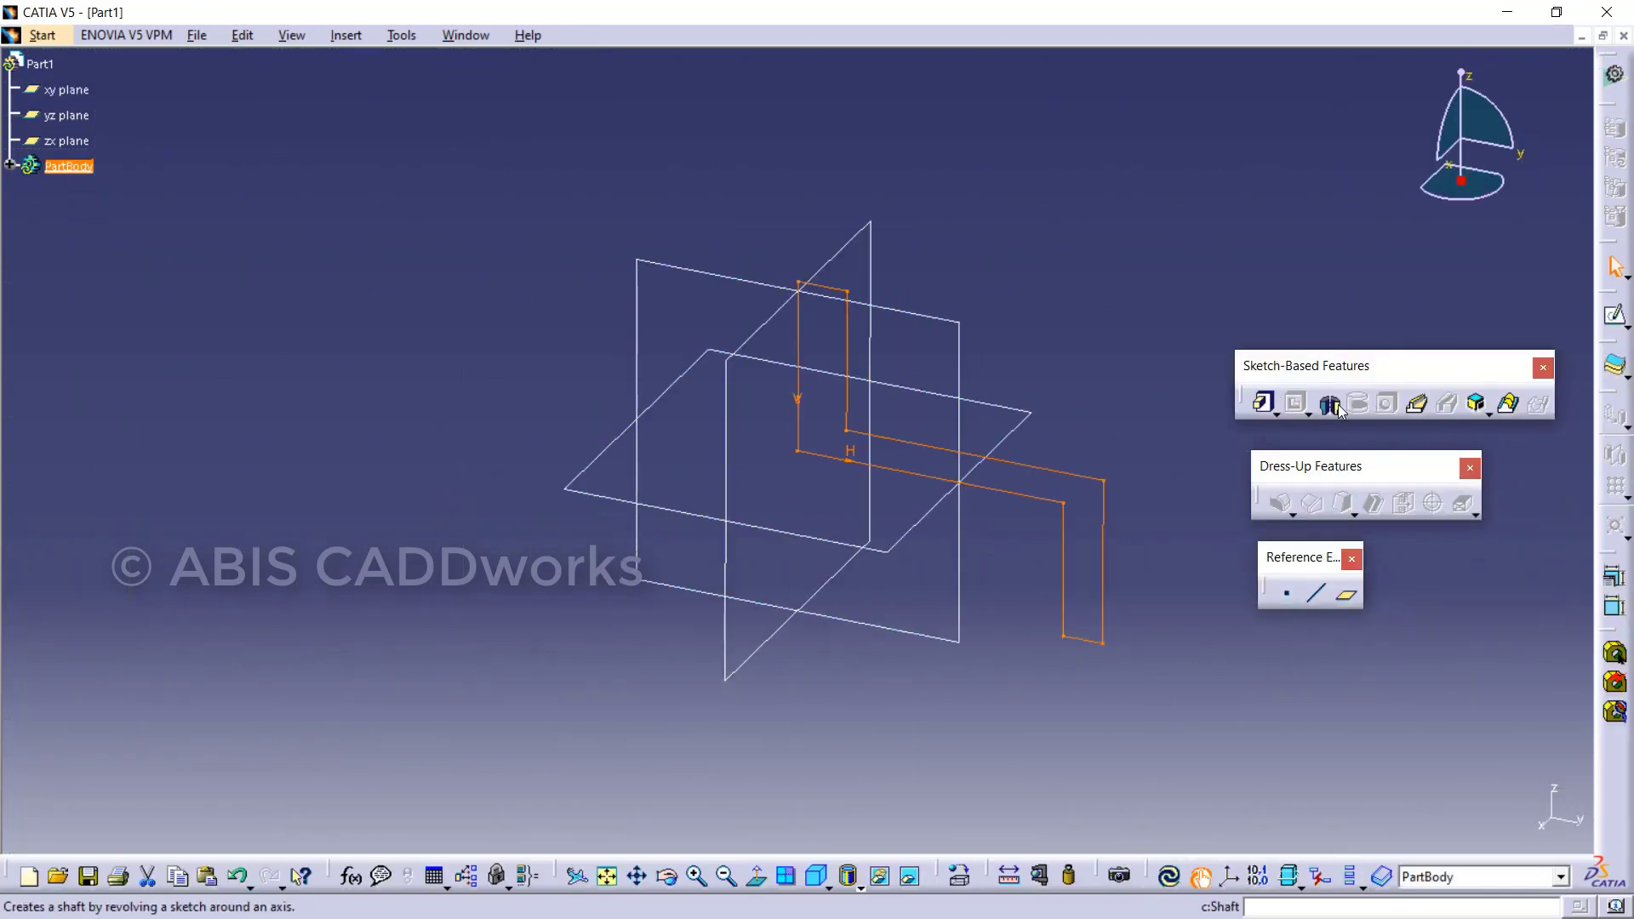
left_click(1267, 404)
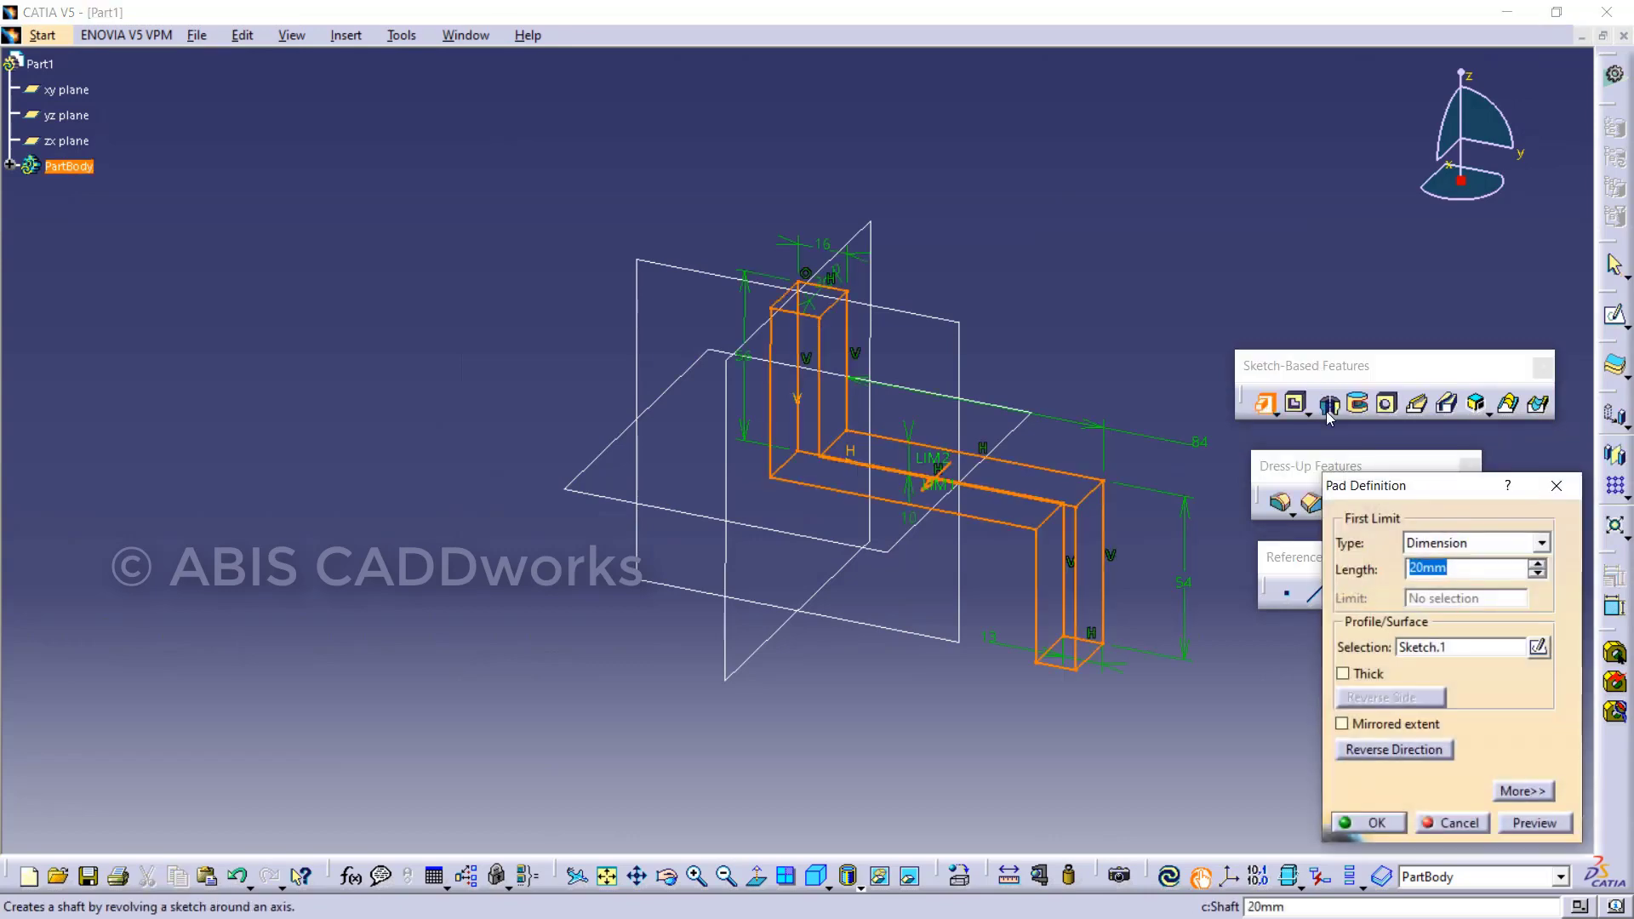
left_click(1342, 724)
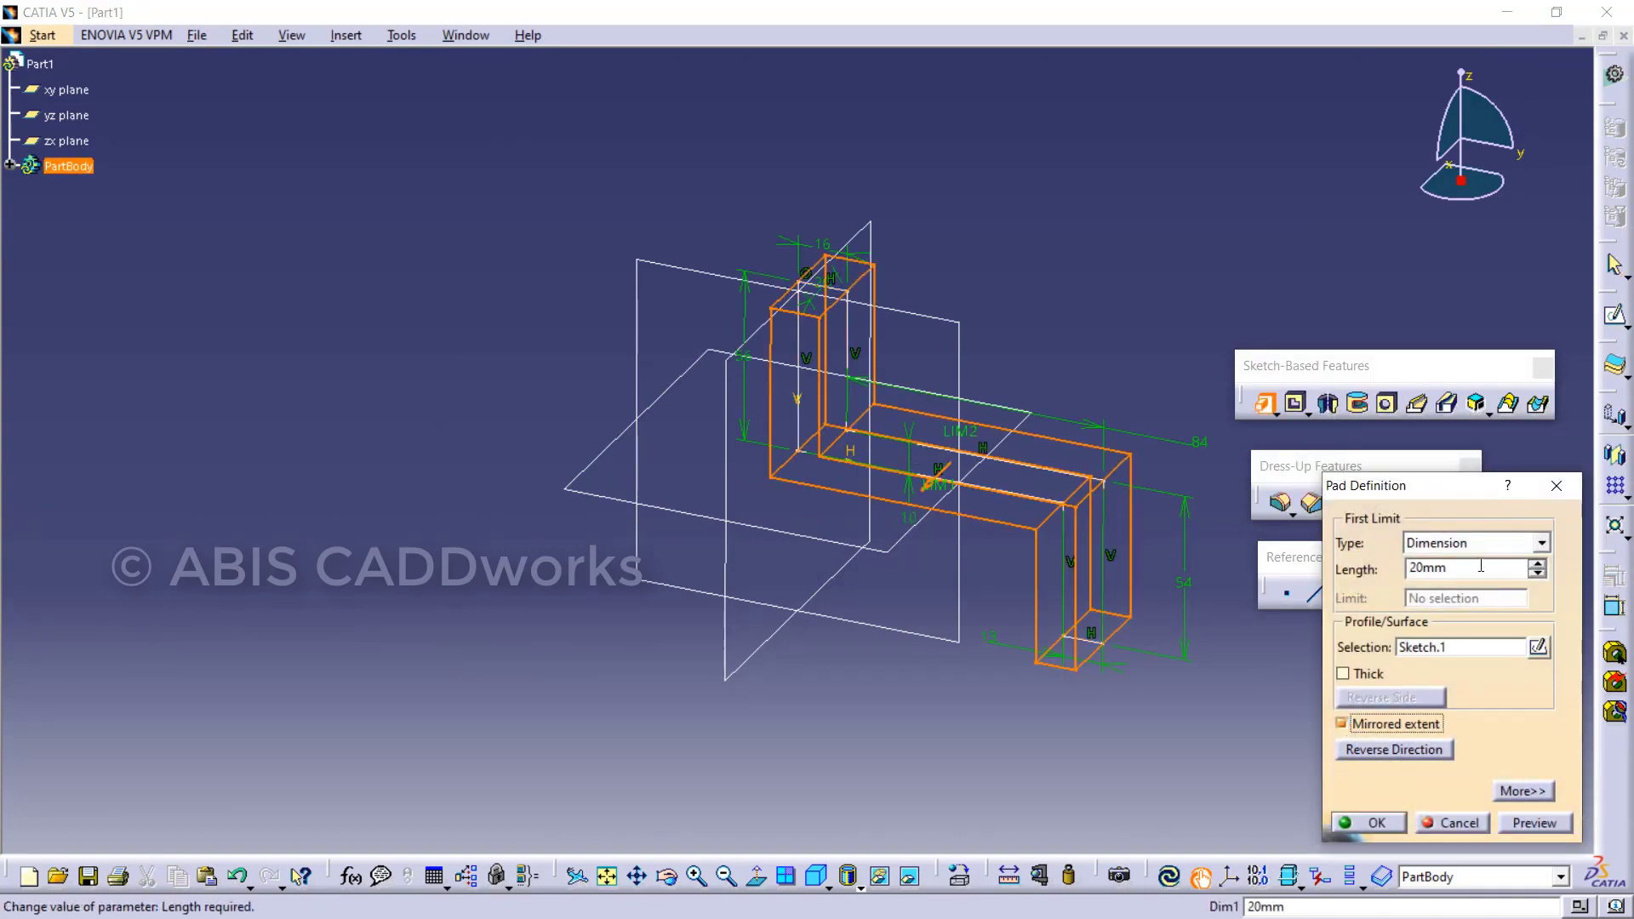
left_click_drag(1483, 567, 1405, 566)
key("Return")
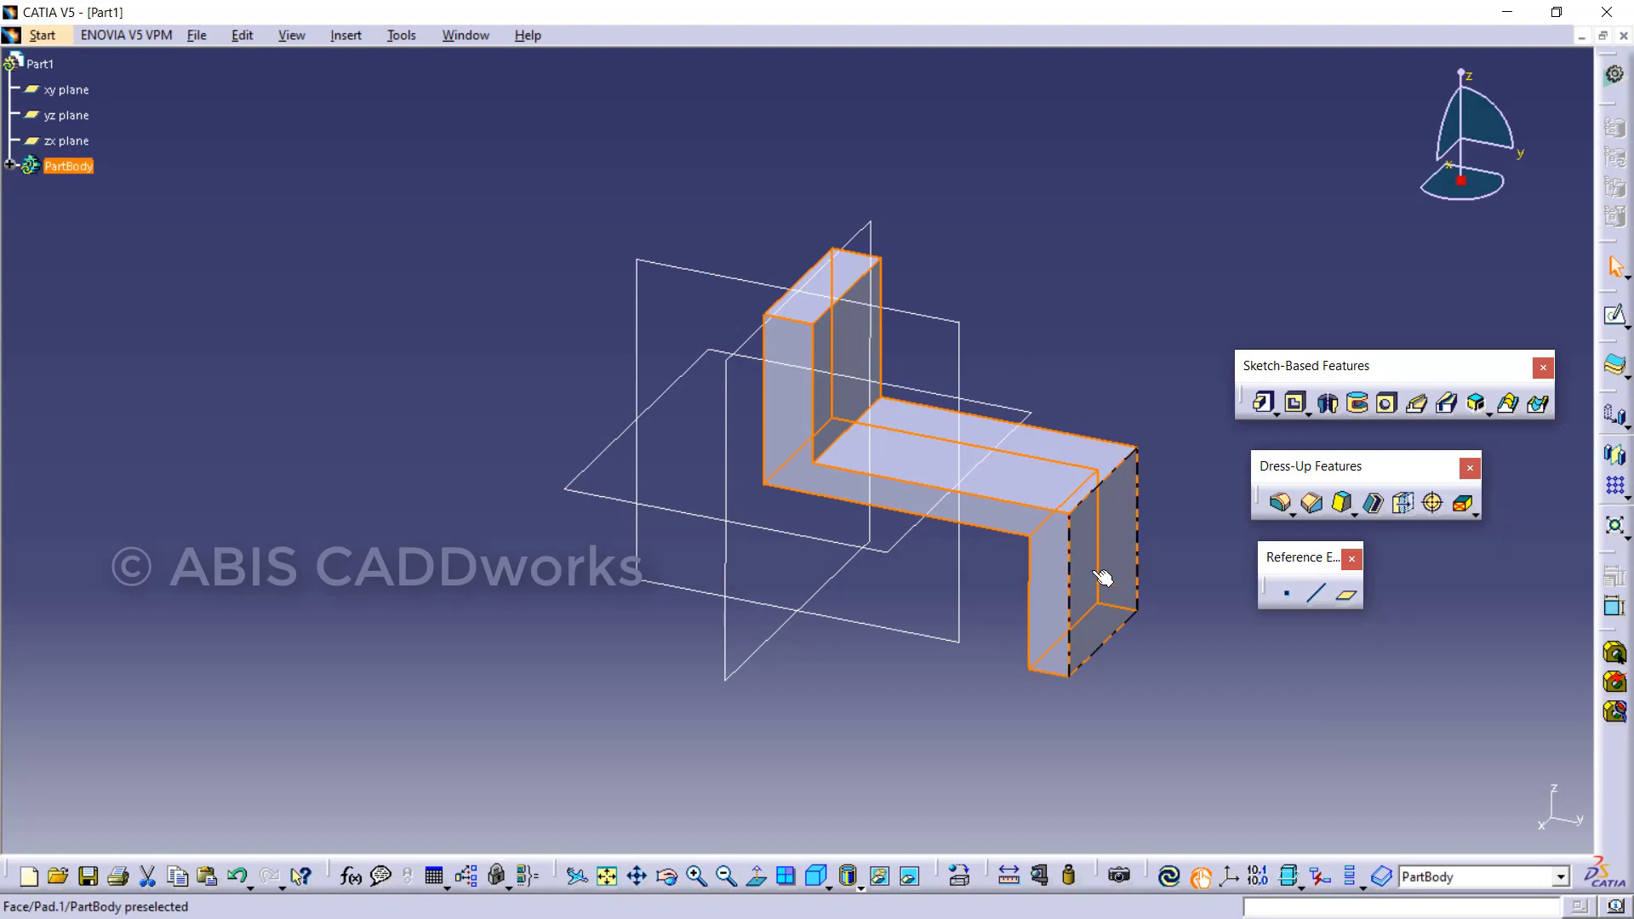
left_click(912, 324)
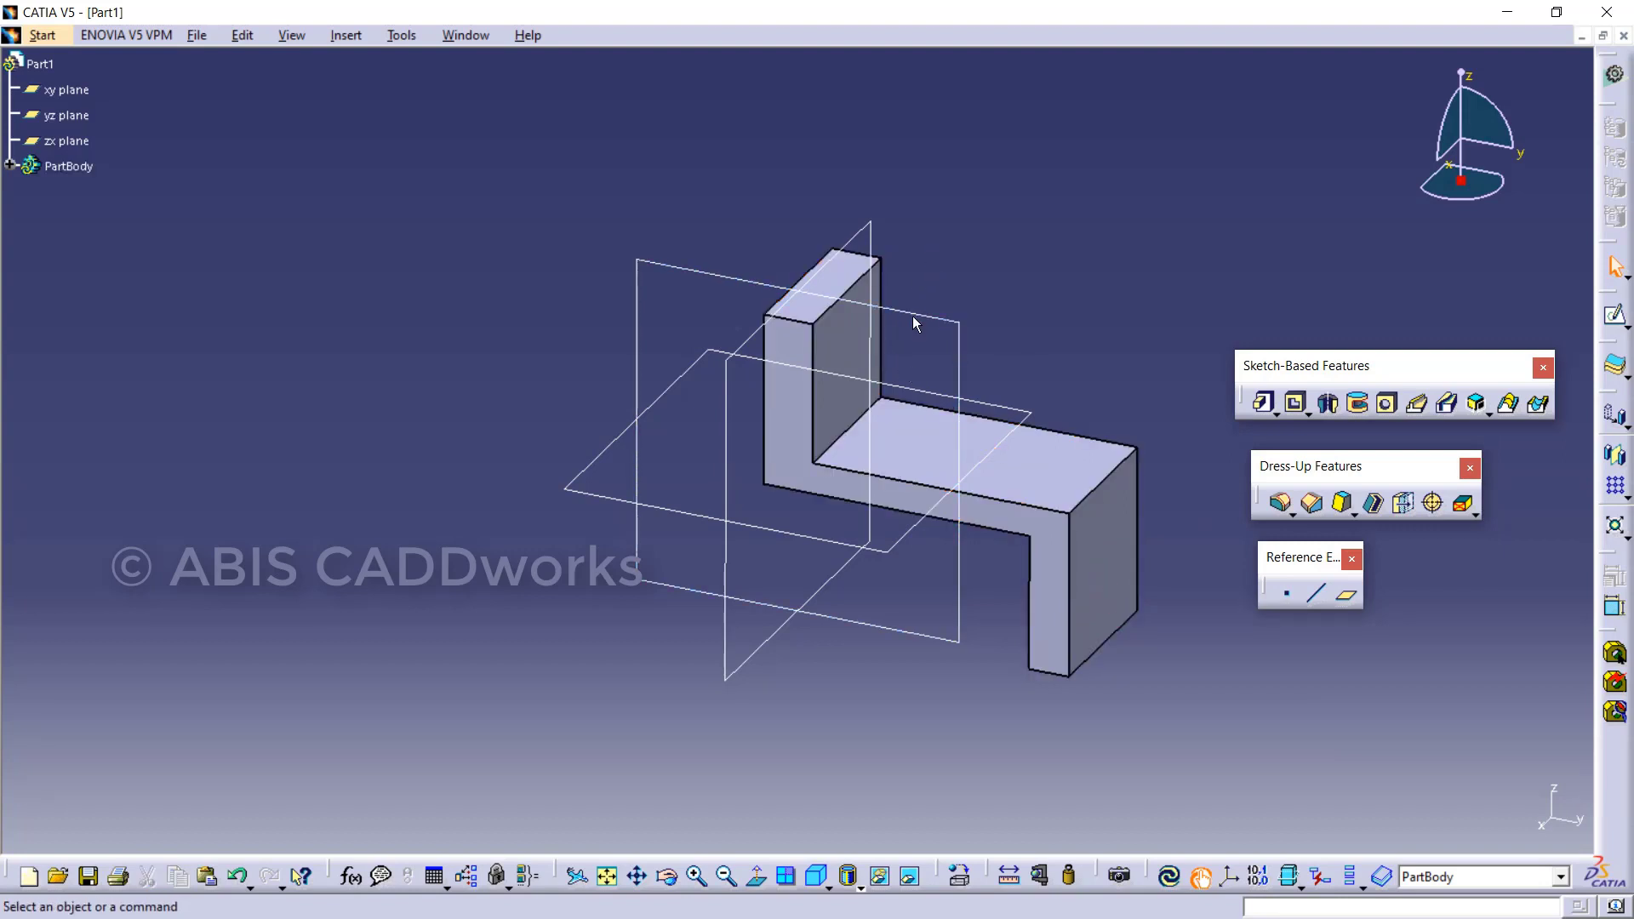
Start a sketch on the yz plane and project the long upper horizontal edge and the upright leg's inner vertical edge.
left_click(912, 312)
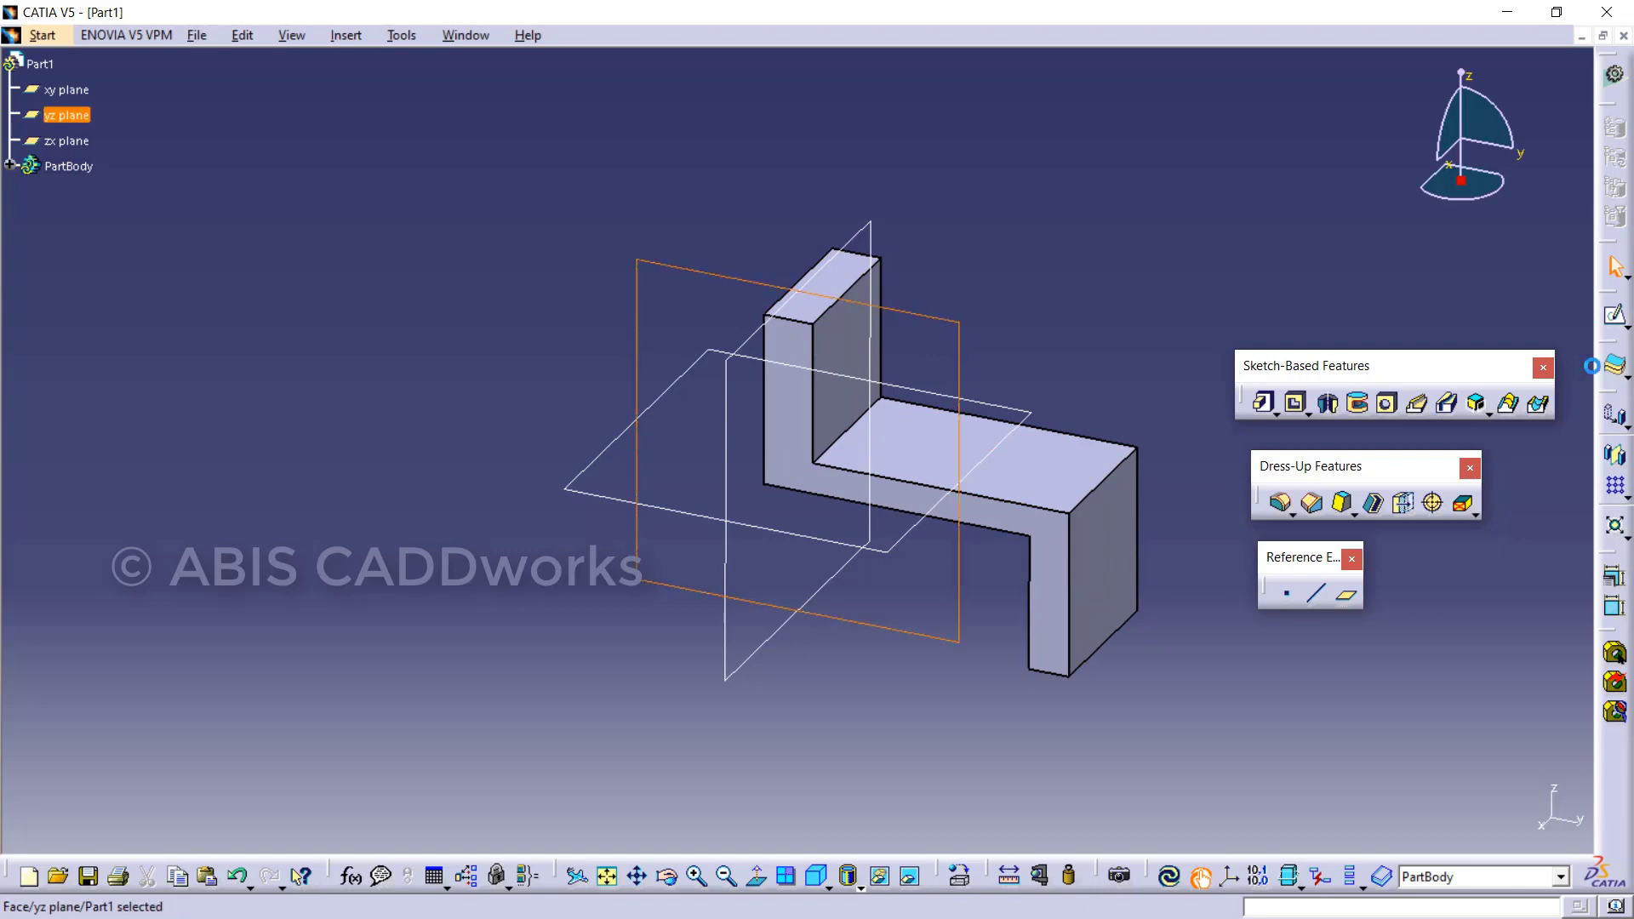
left_click(1614, 314)
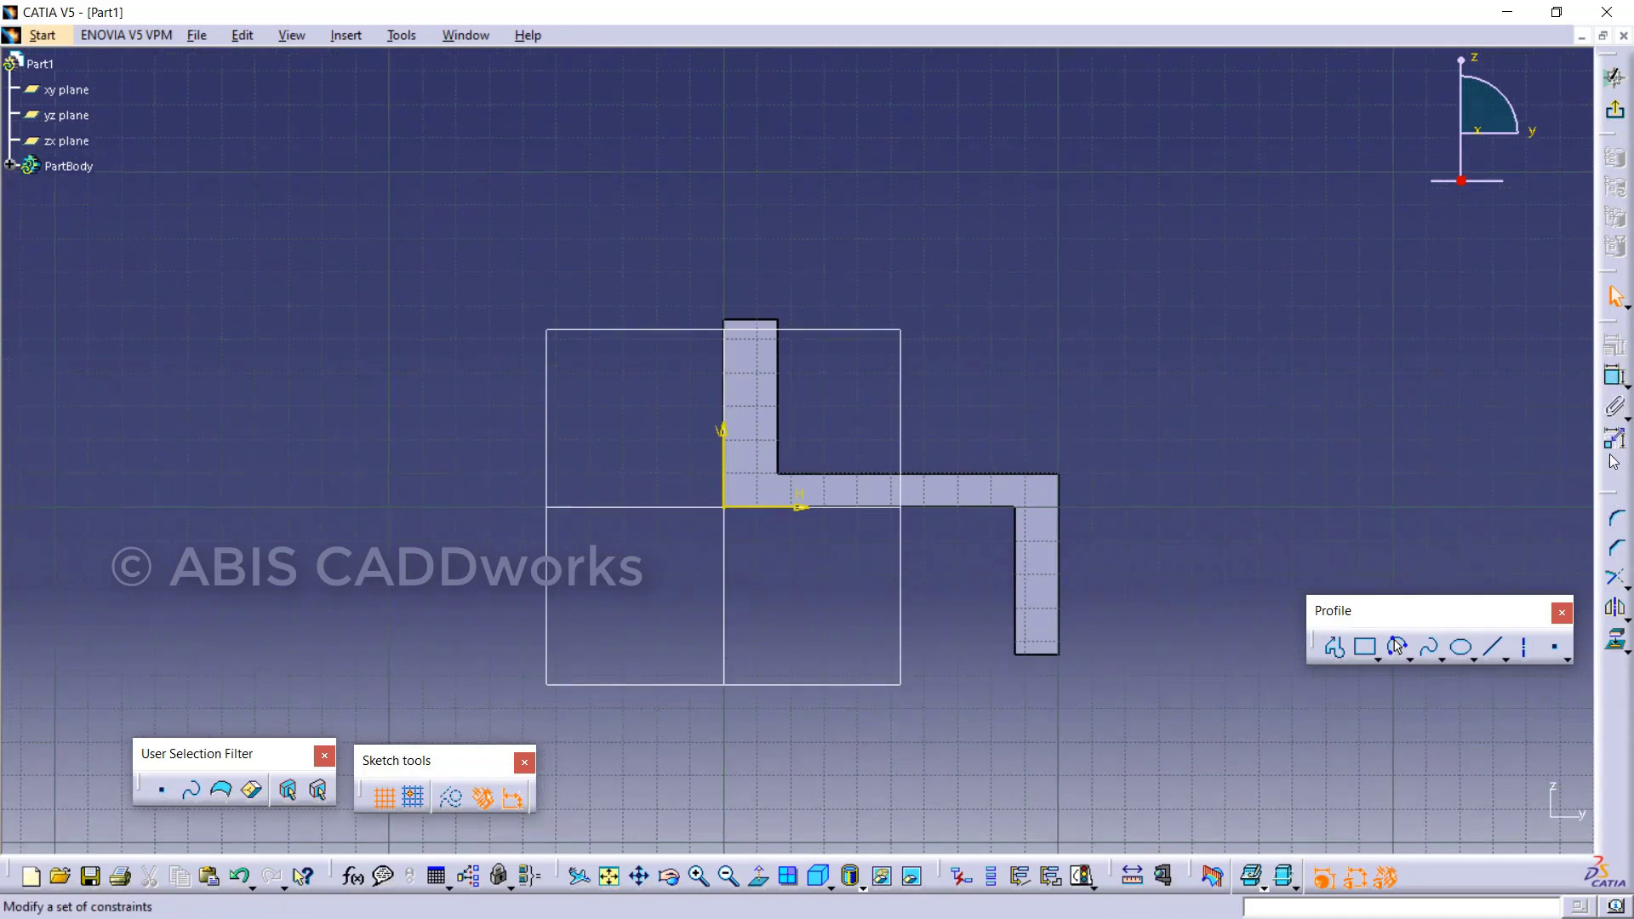
left_click(1614, 645)
left_click(976, 474)
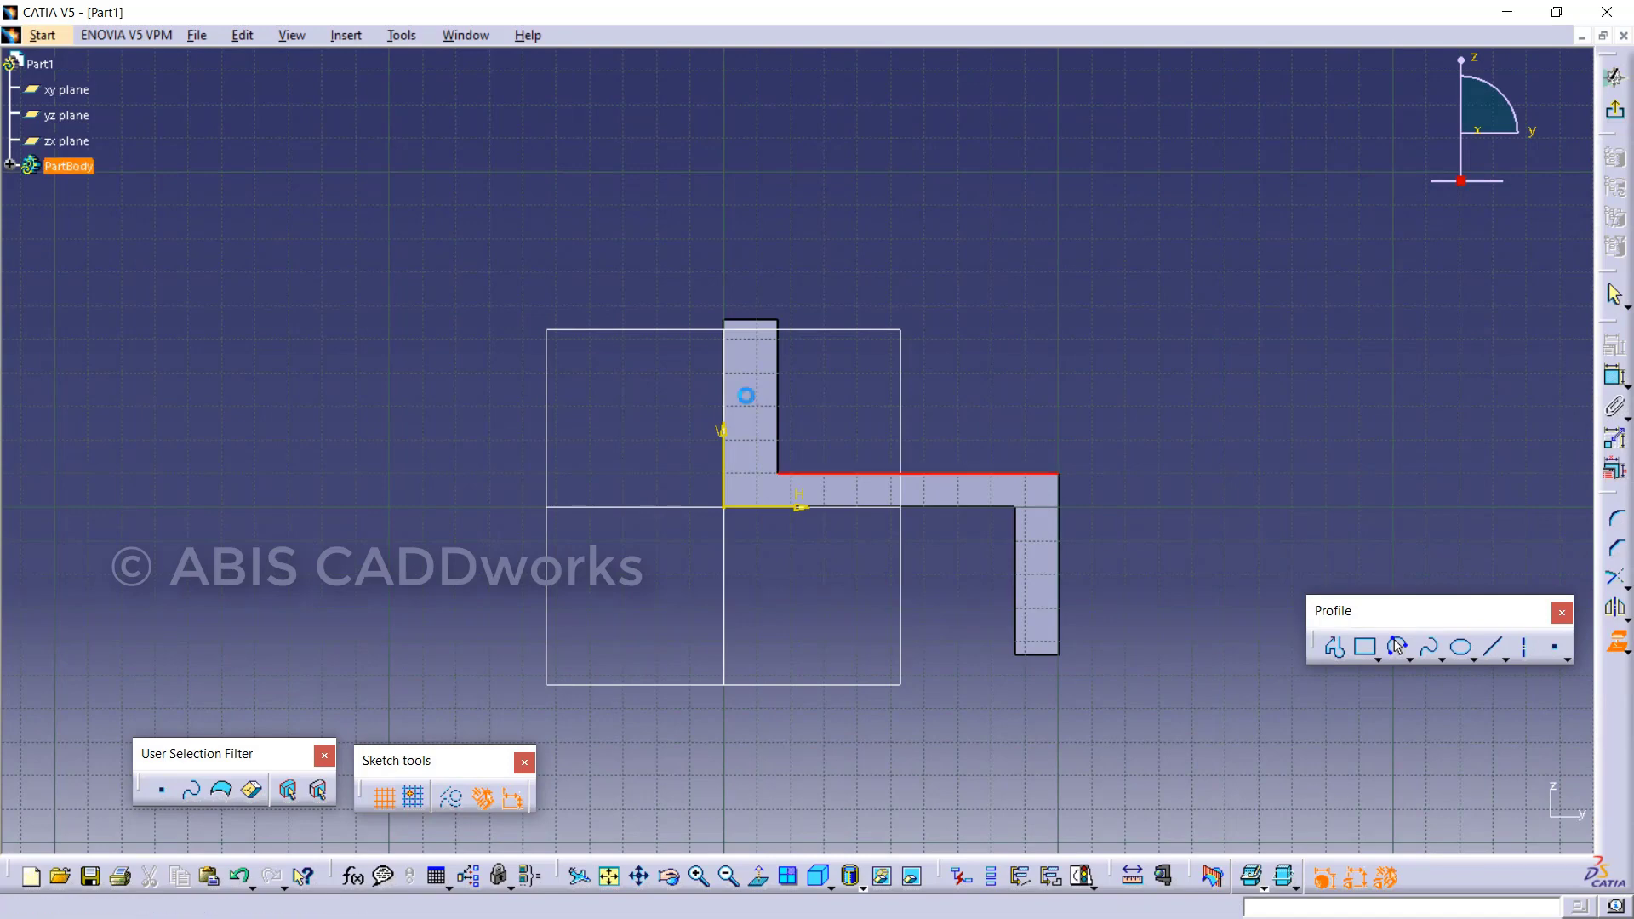
left_click(779, 440)
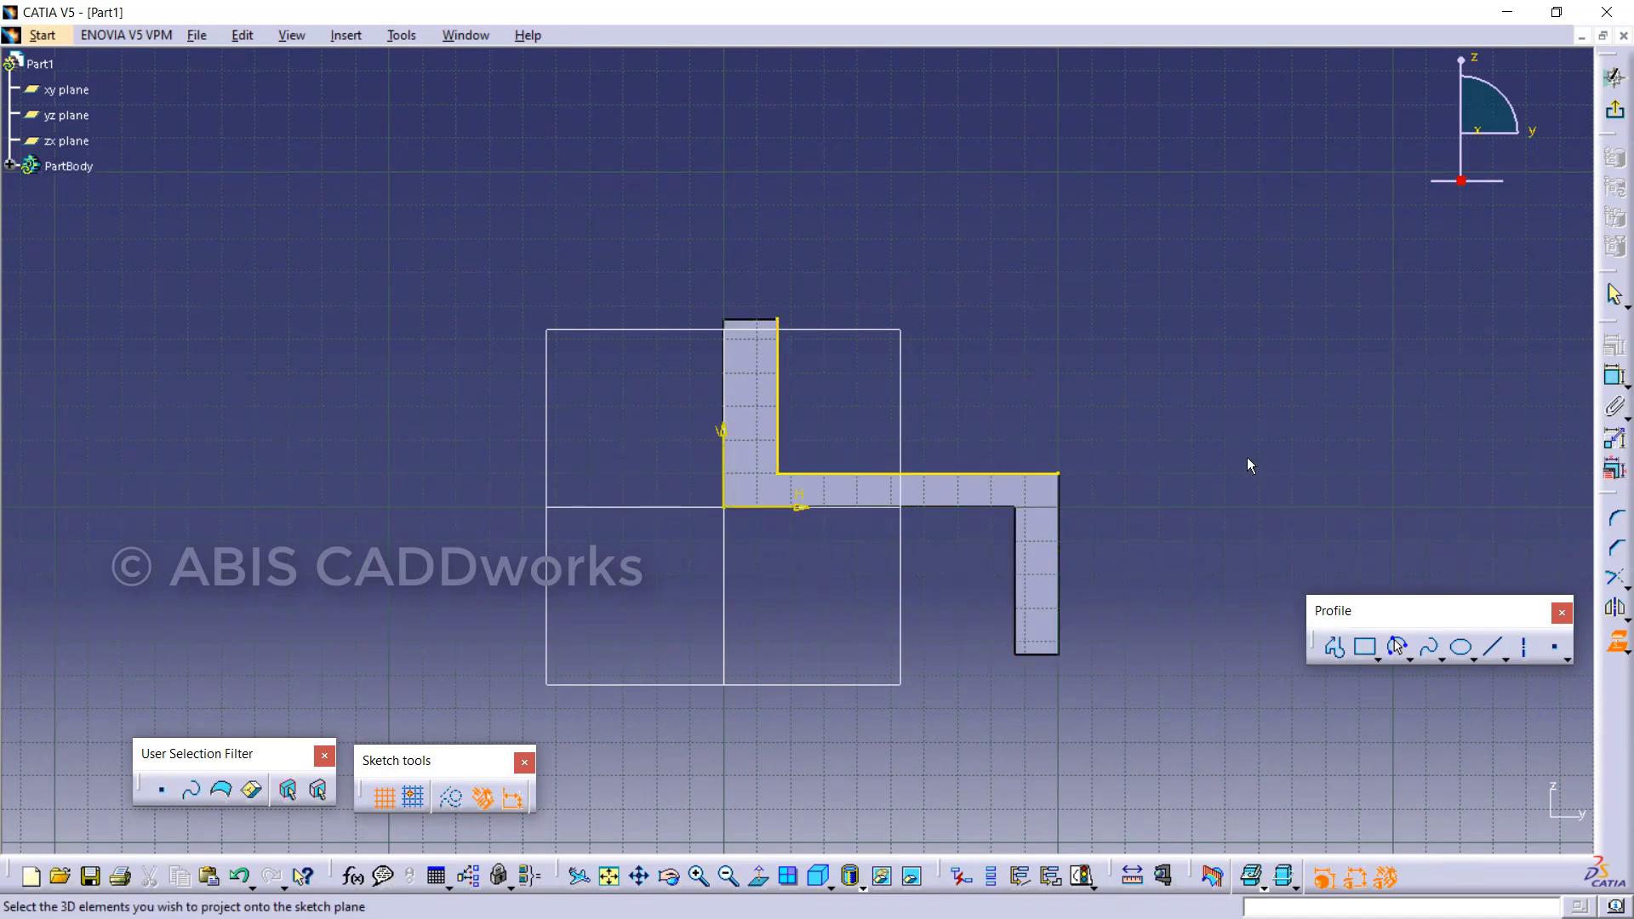
Draw a sloped line from the upper end of the upright leg's inner edge to the long upper horizontal edge.
left_click(1493, 647)
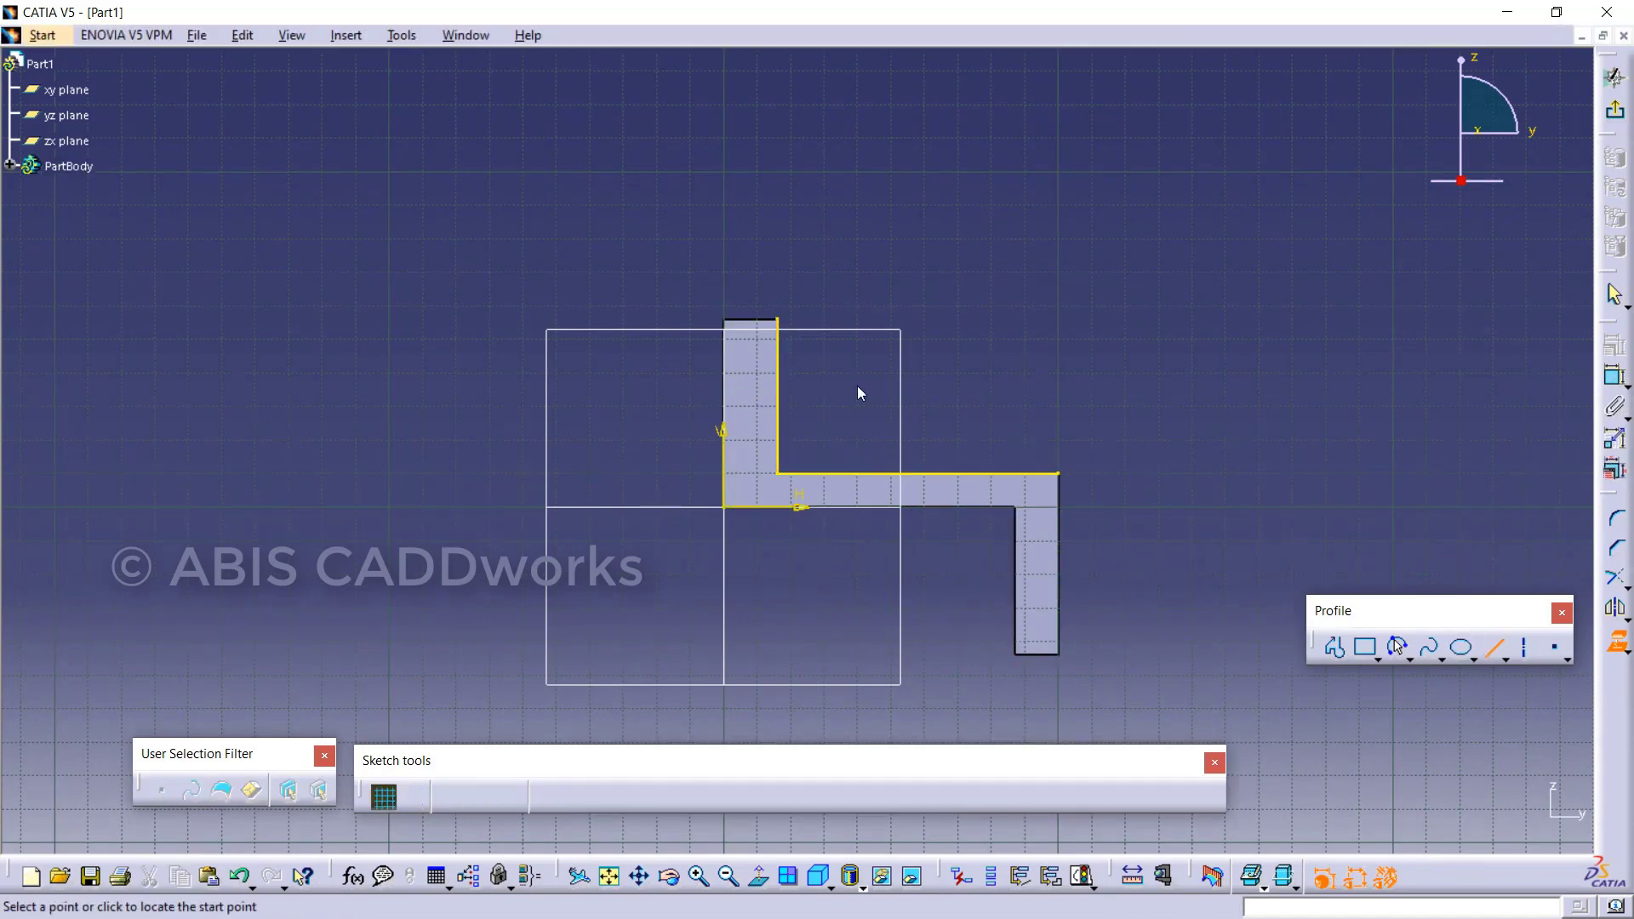
left_click(779, 322)
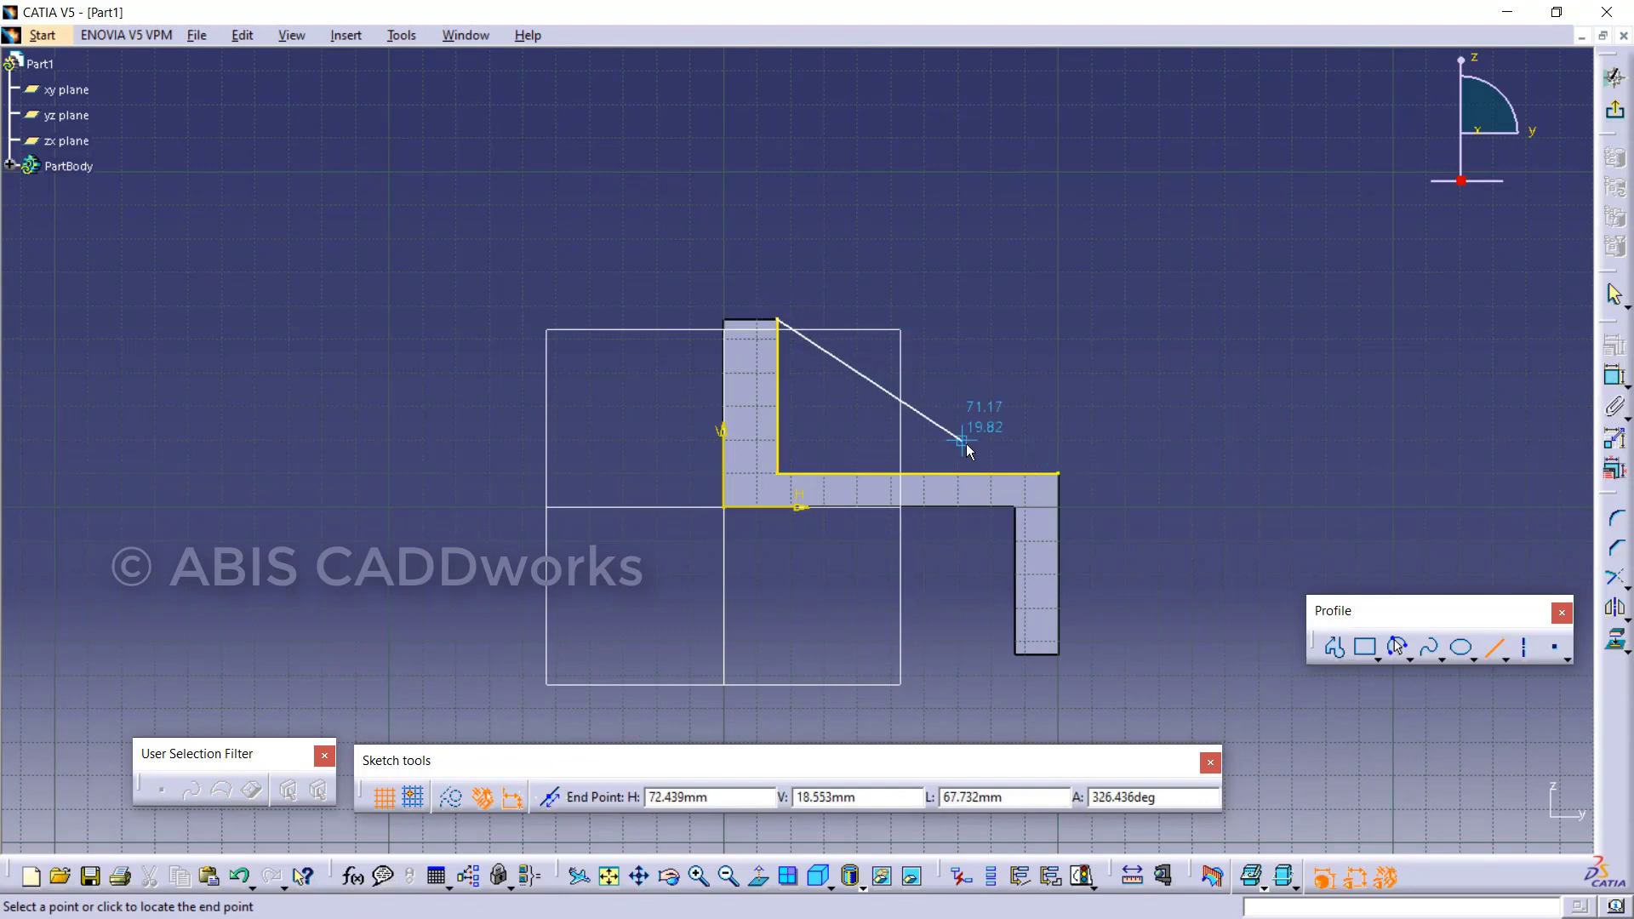
left_click(1002, 474)
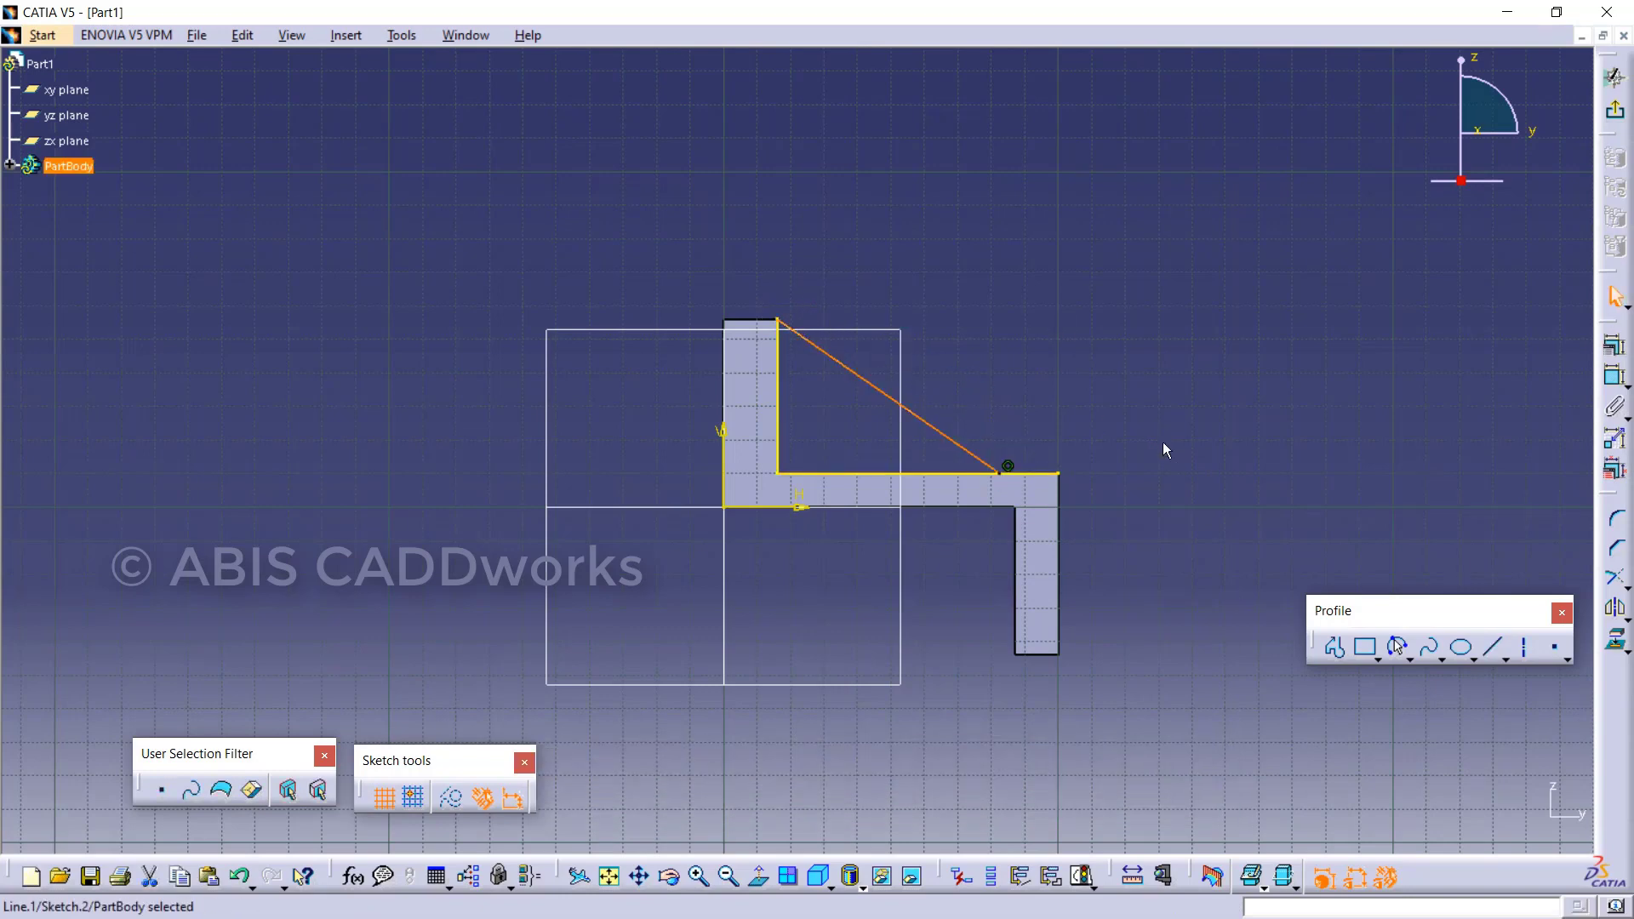
Dimension the sloped line's lower endpoint from the downward leg's outer vertical edge and set the distance to 13 mm.
left_click(1614, 381)
key("Escape")
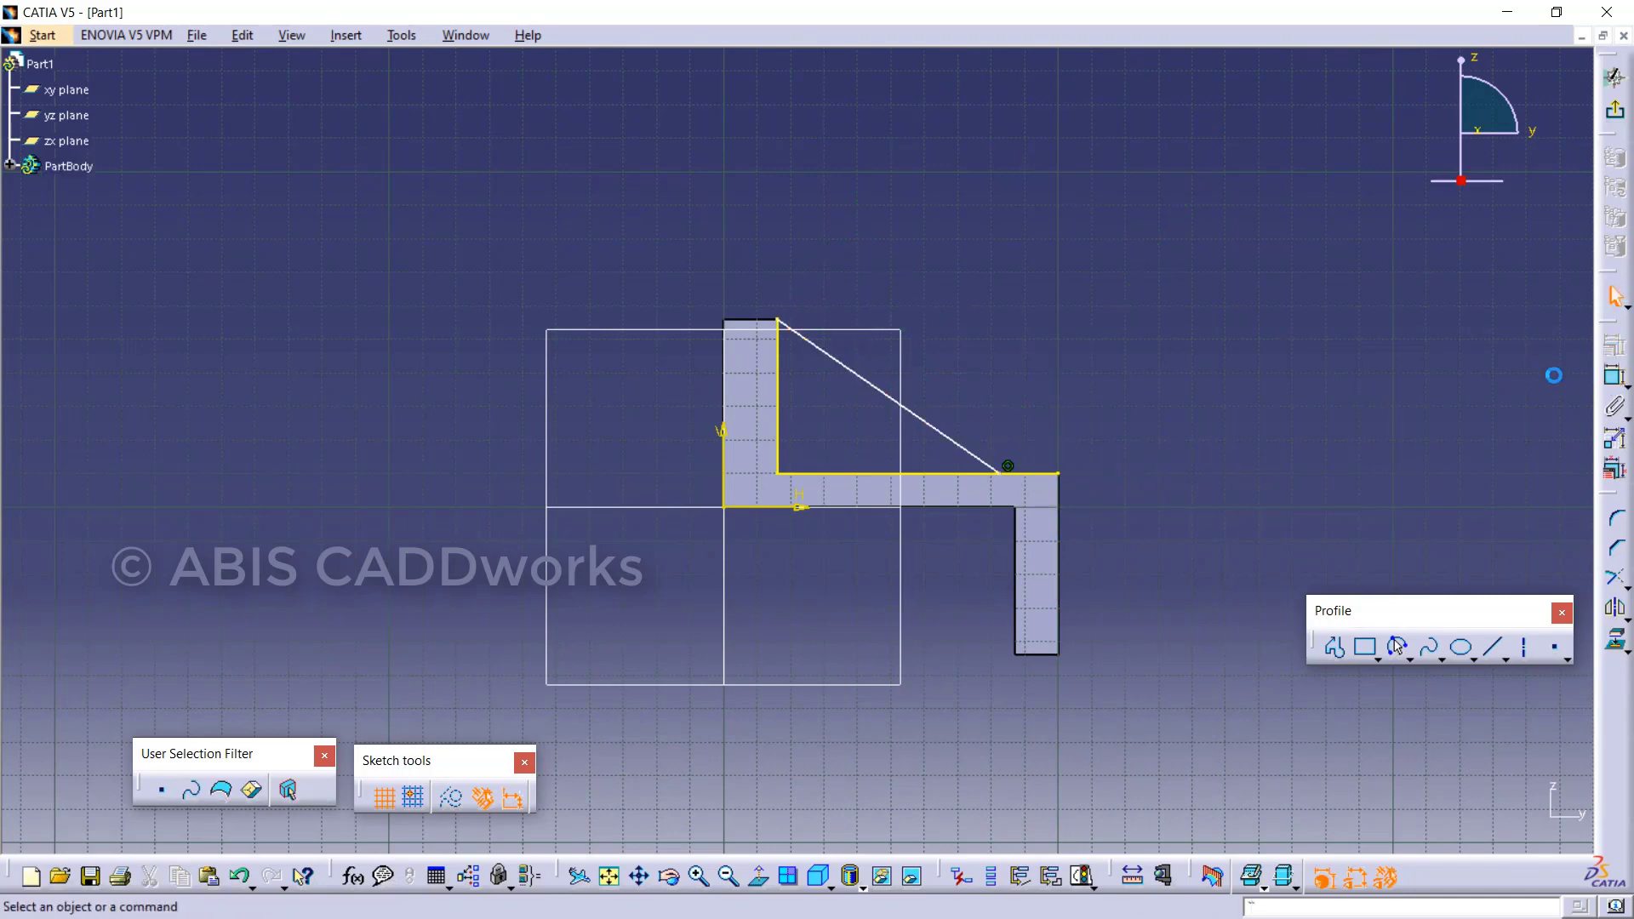
left_click(1614, 377)
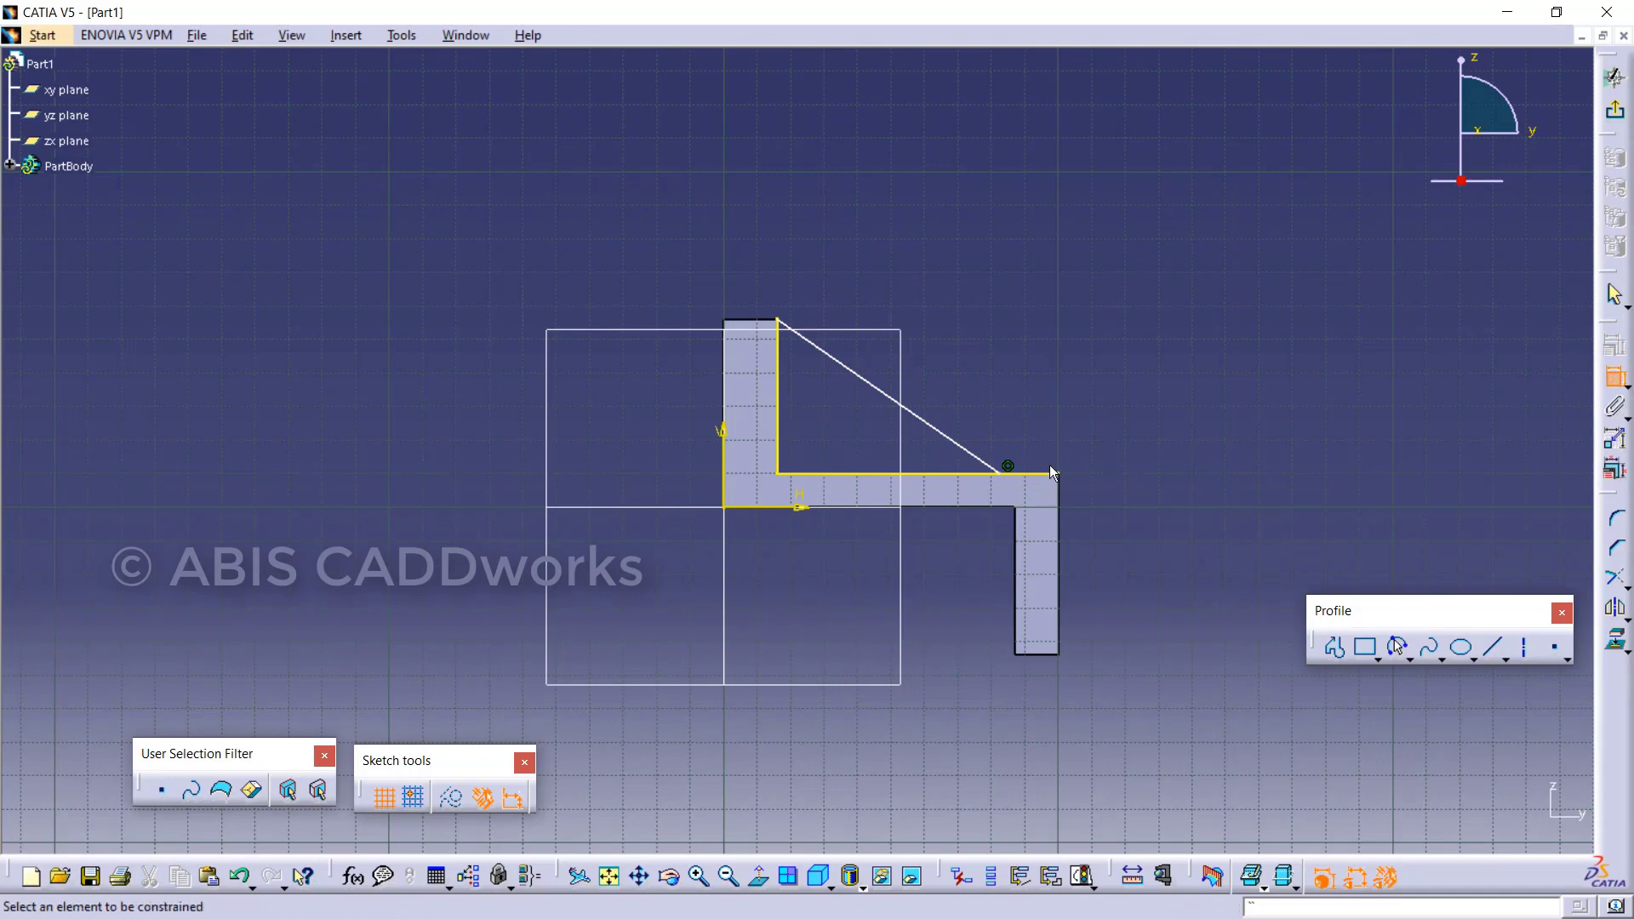
left_click(1060, 502)
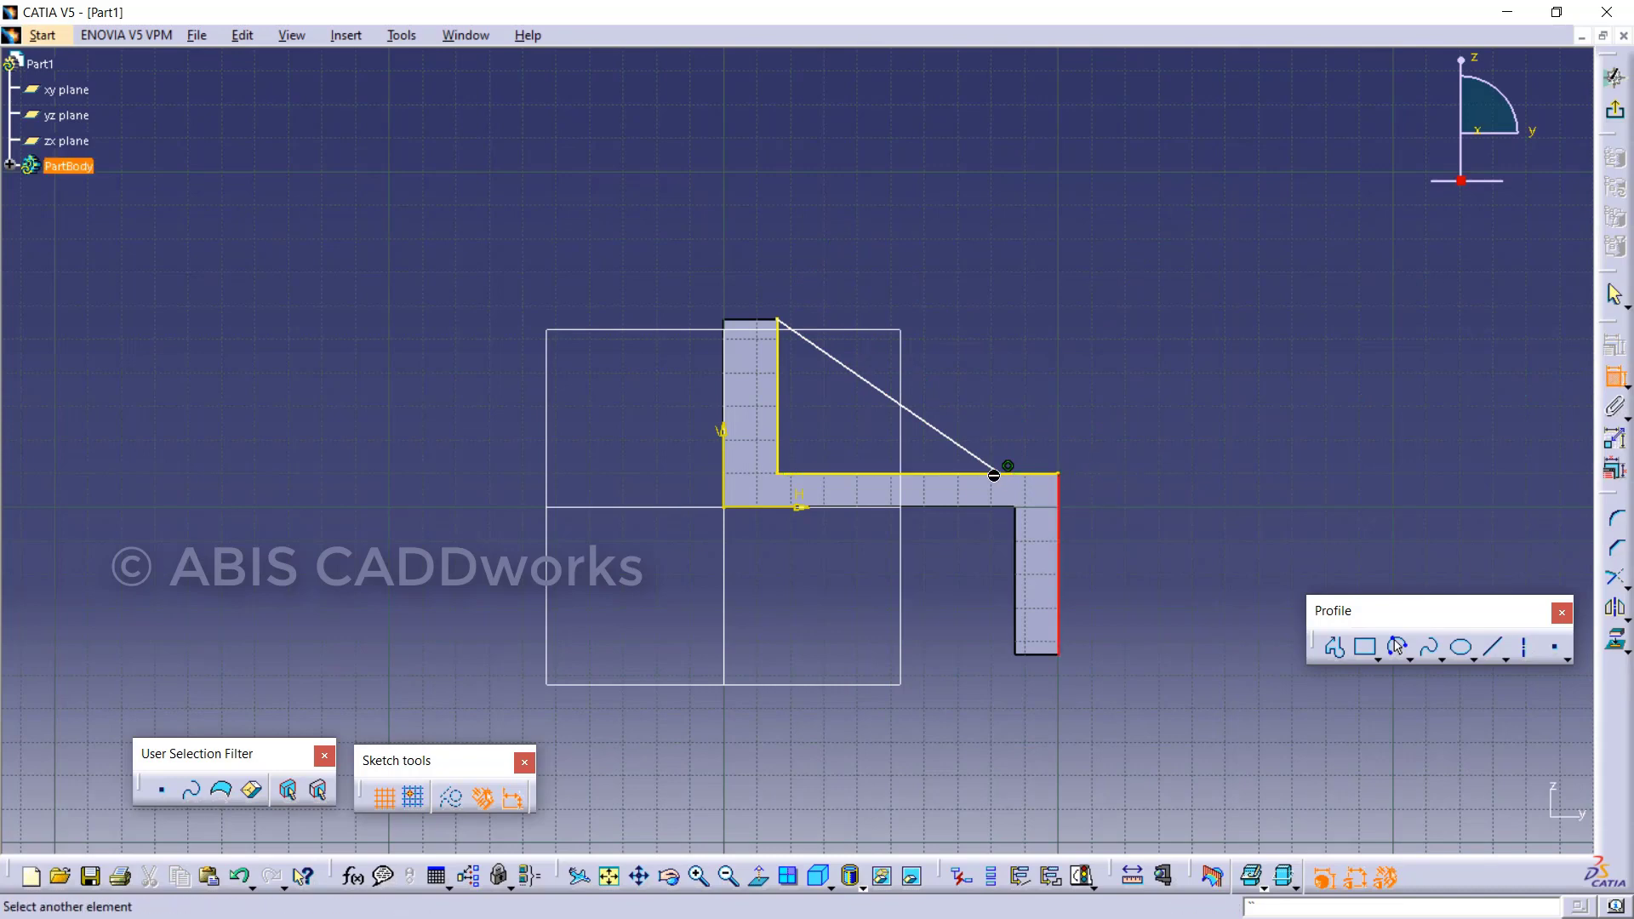
left_click(1008, 468)
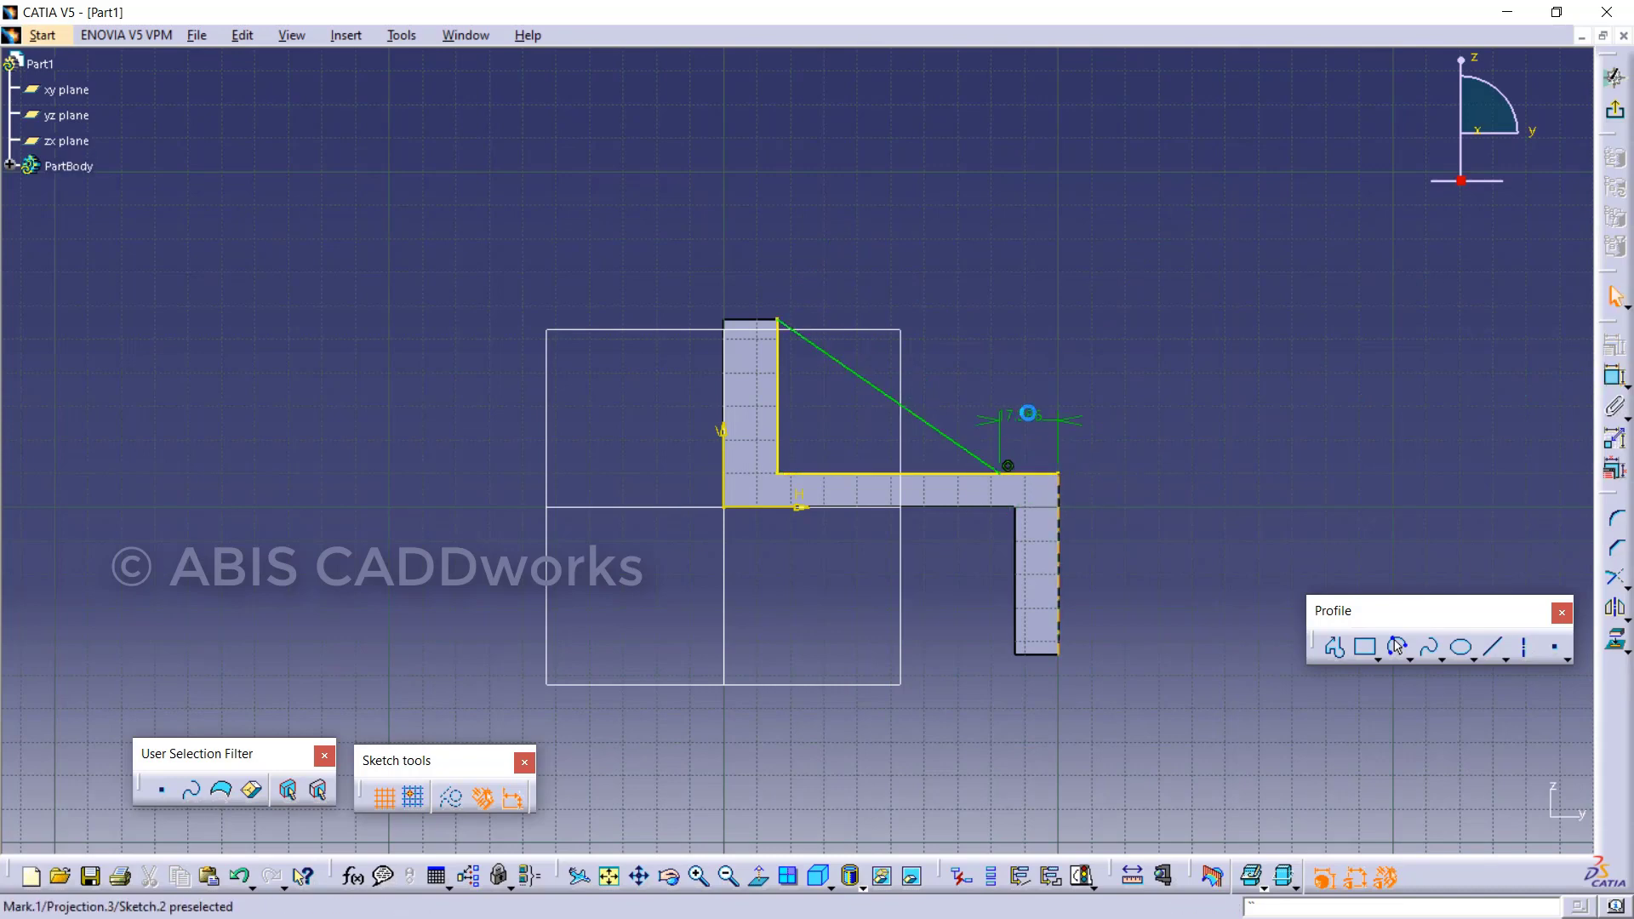
left_click(1025, 419)
double_click(1028, 422)
type("13mm")
key("Return")
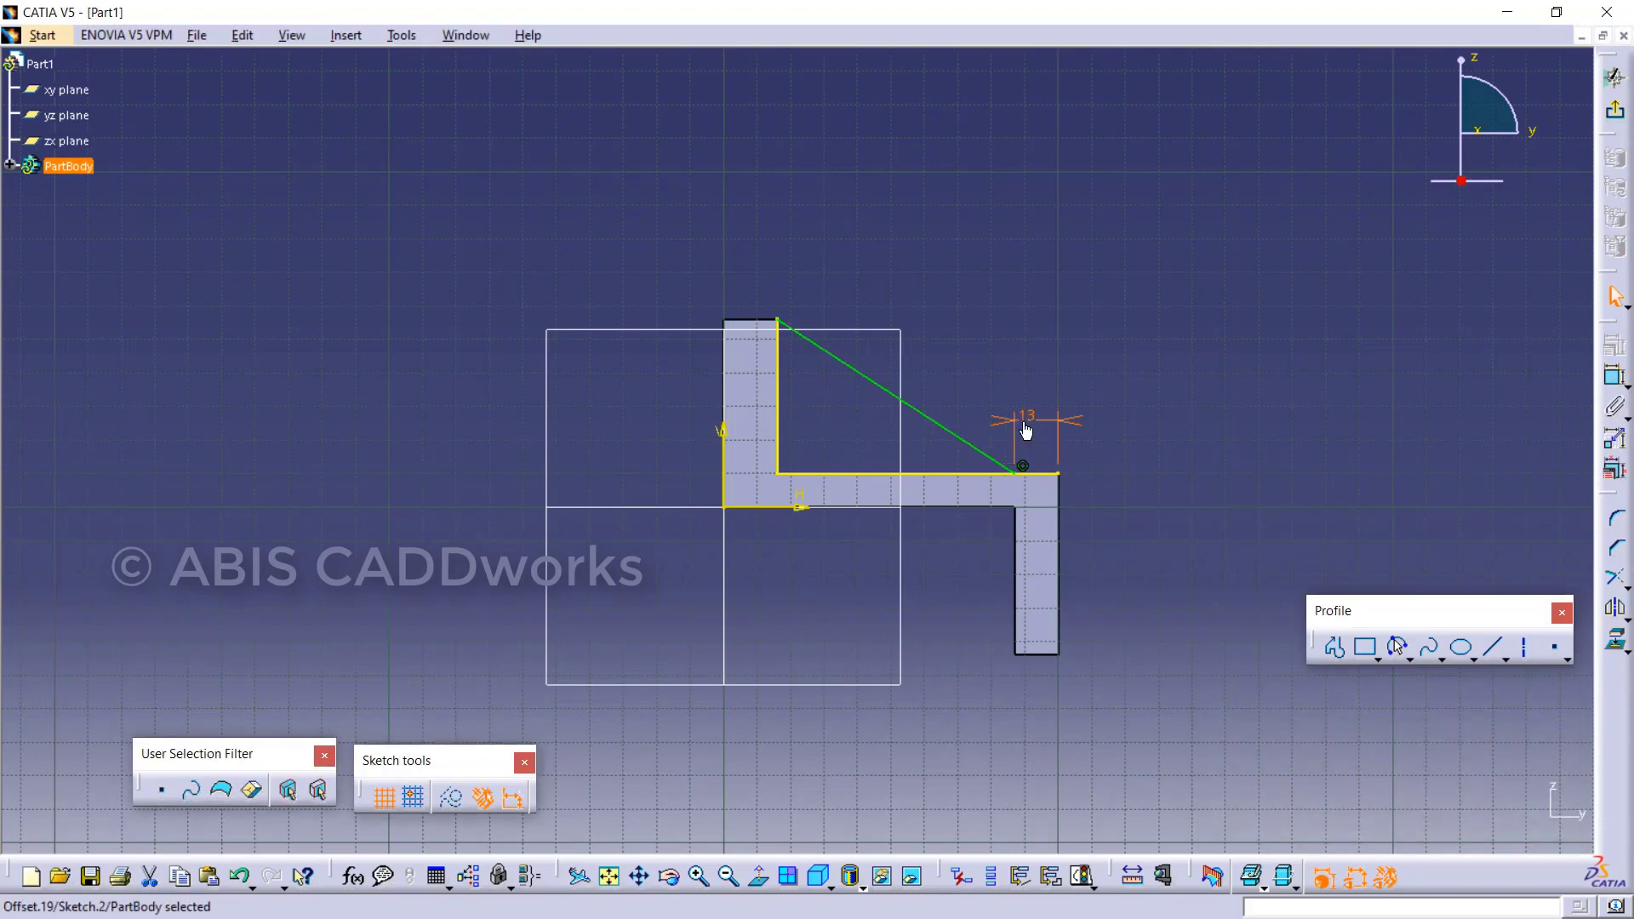
Remove the two projected edges so only the sloped line remains, and exit the sketch.
key("Escape")
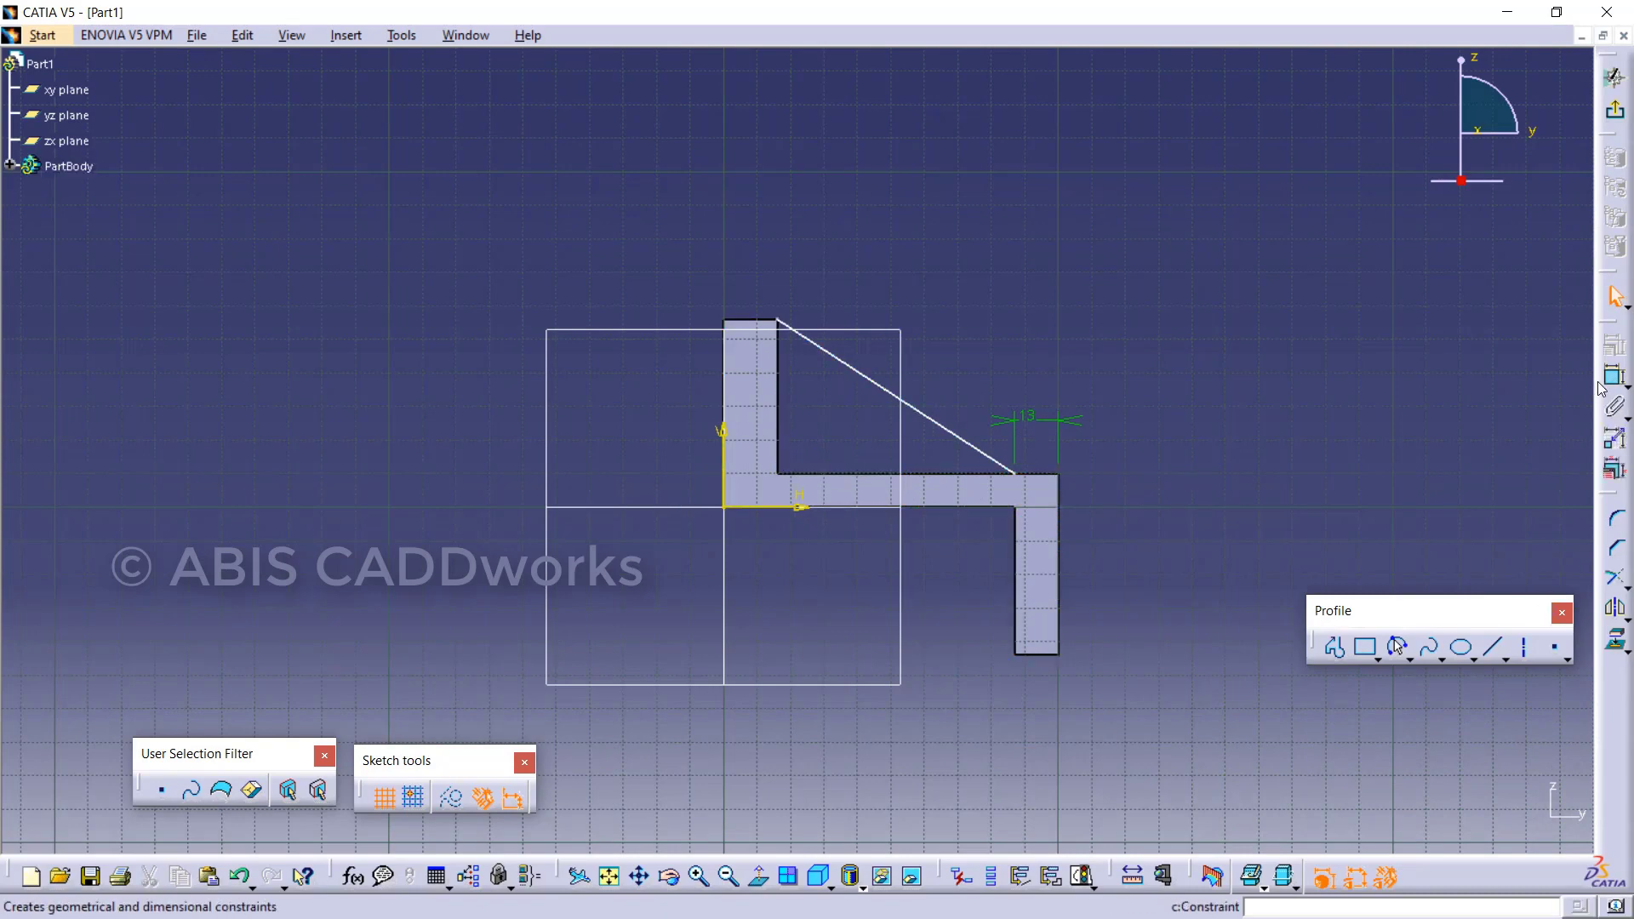
left_click(1614, 76)
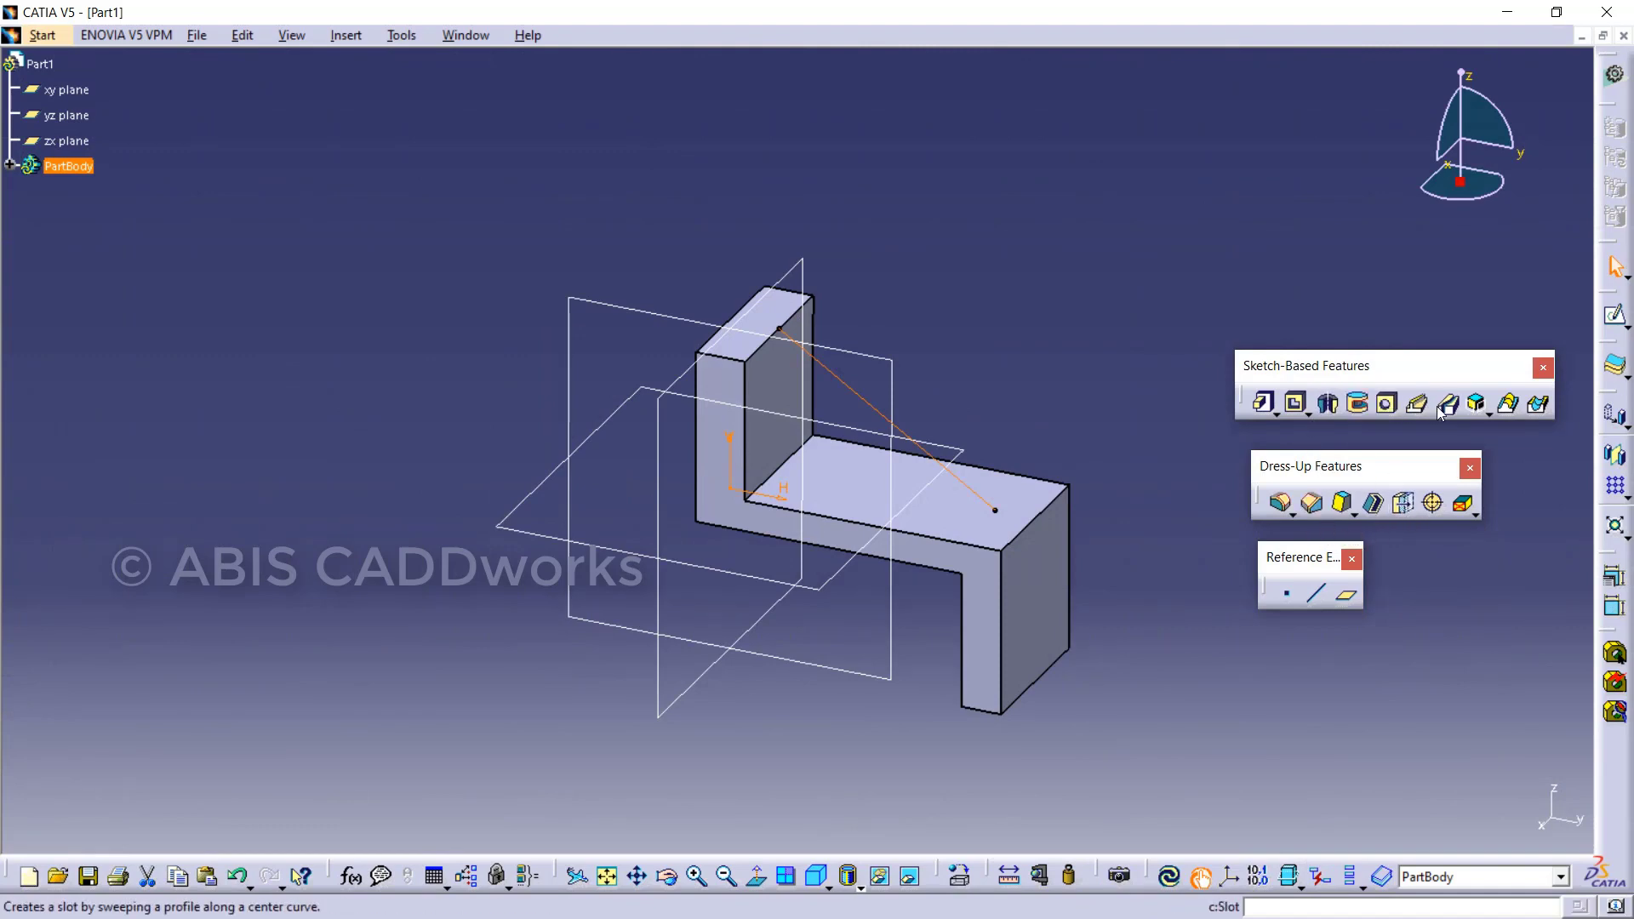
left_click(1477, 408)
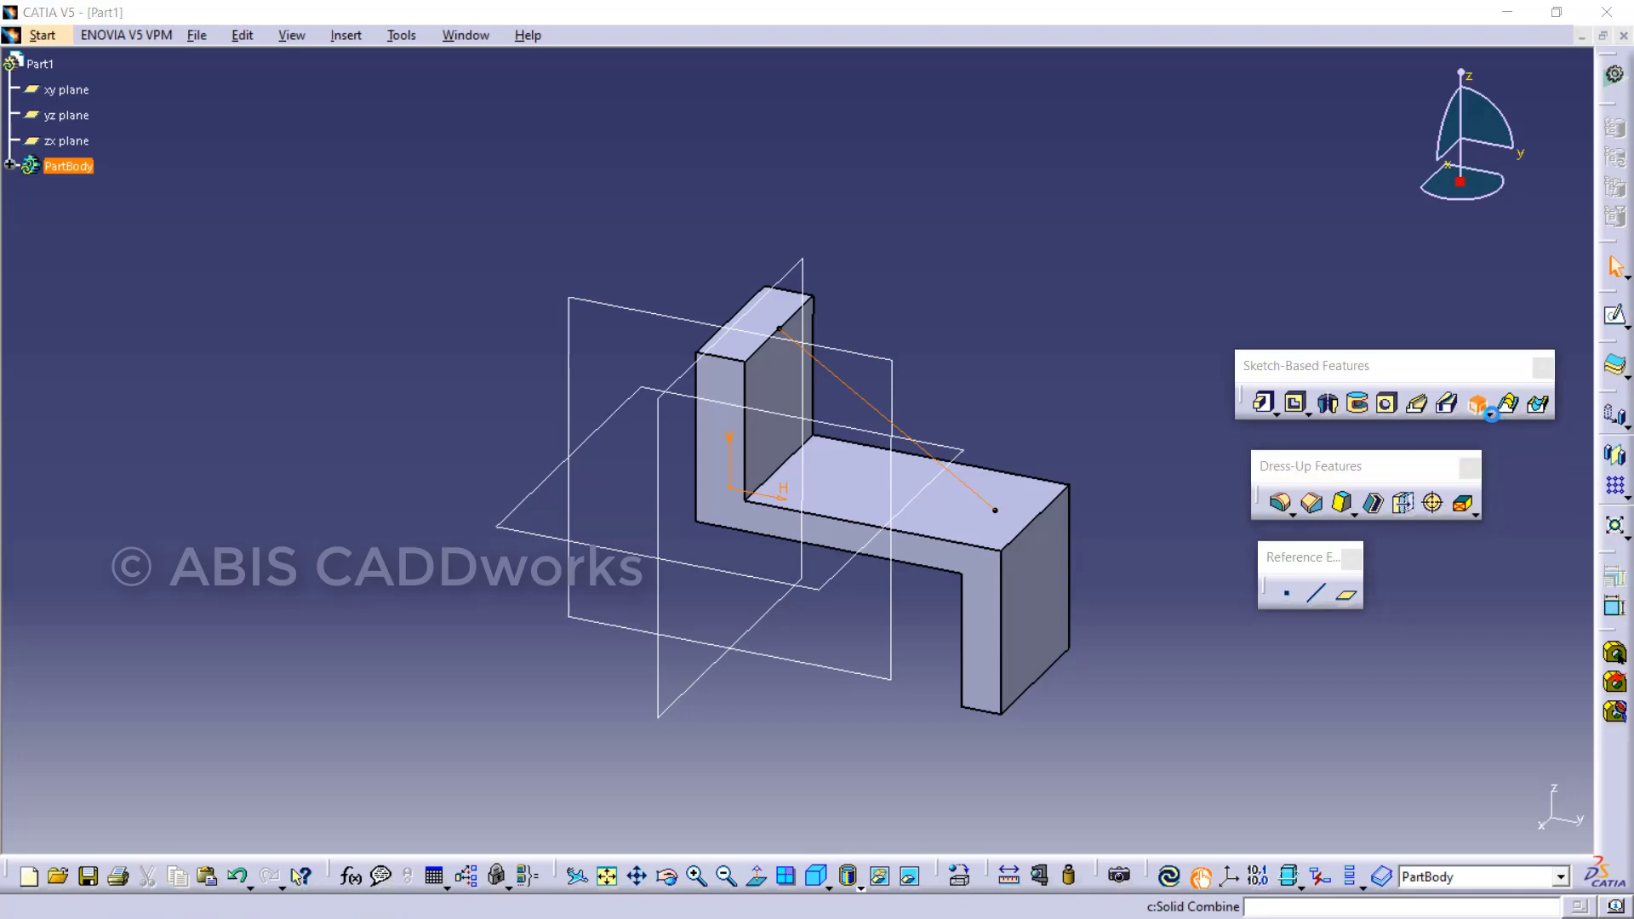
key("Return")
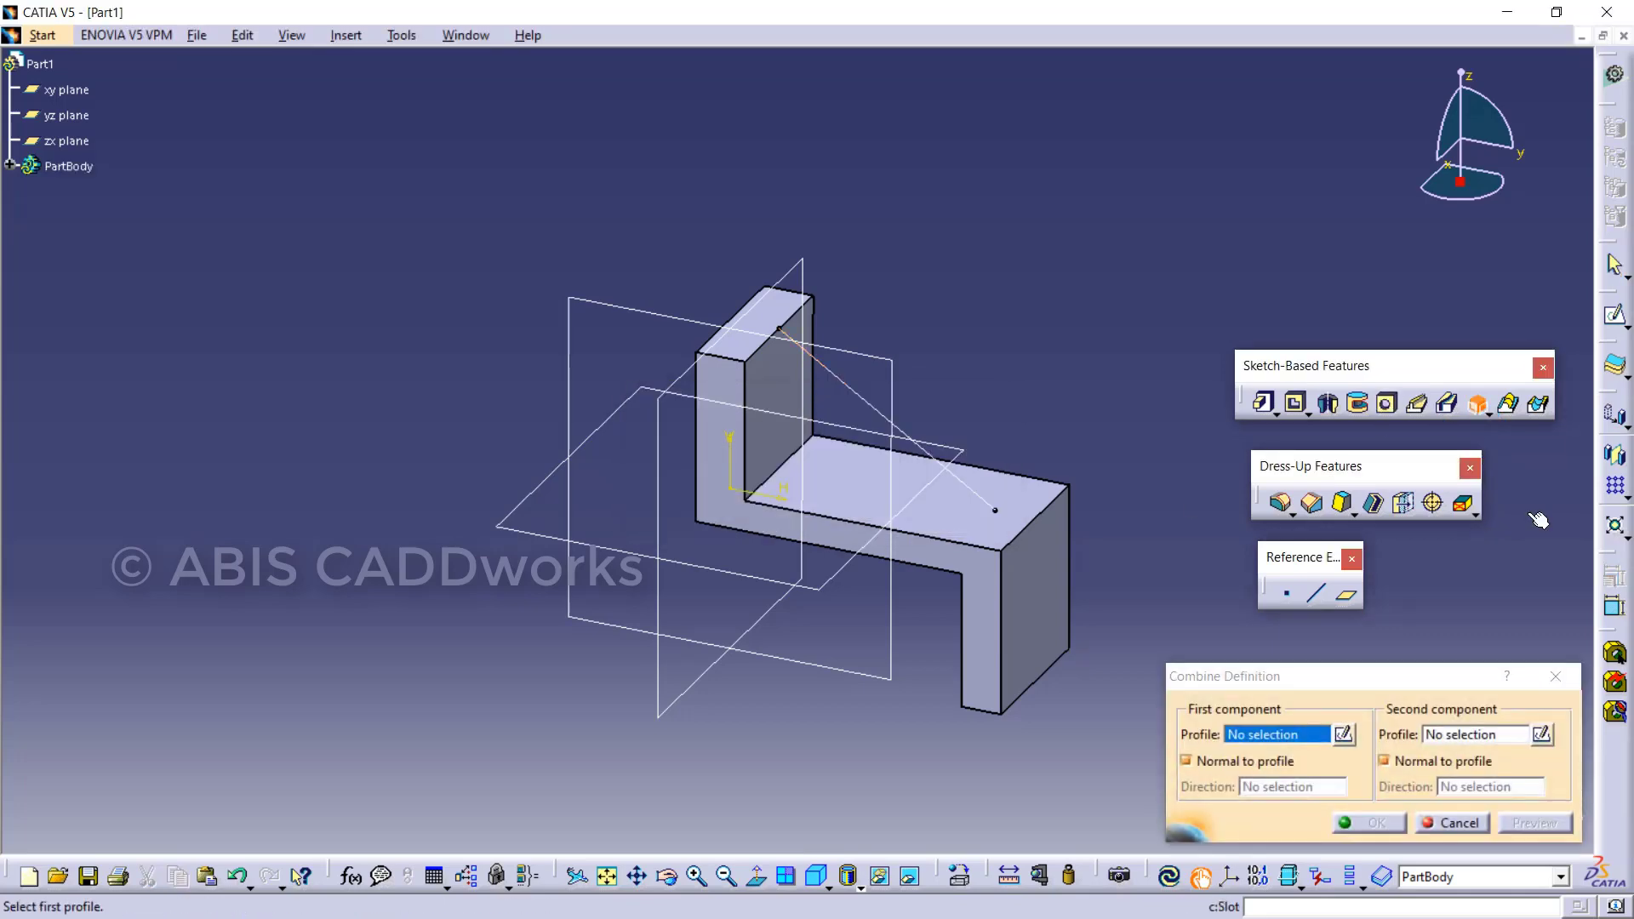
left_click(1555, 675)
Create a stiffener from the sloped line sketch with a thickness of 10 mm.
left_click(1487, 409)
left_click(1487, 414)
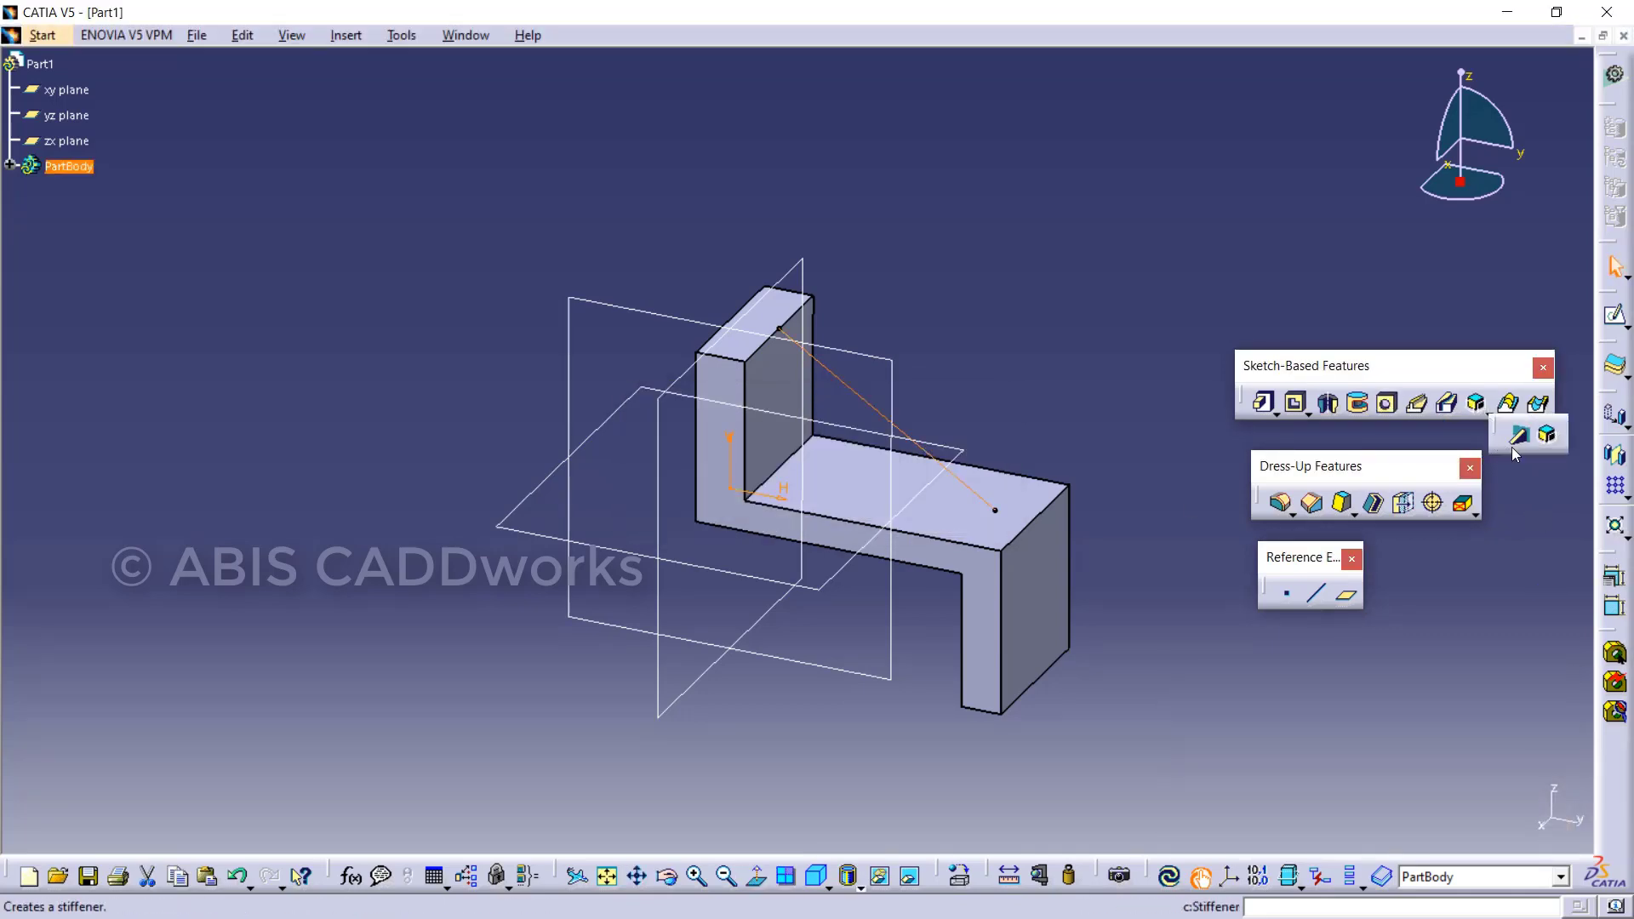
left_click(1517, 433)
left_click(960, 479)
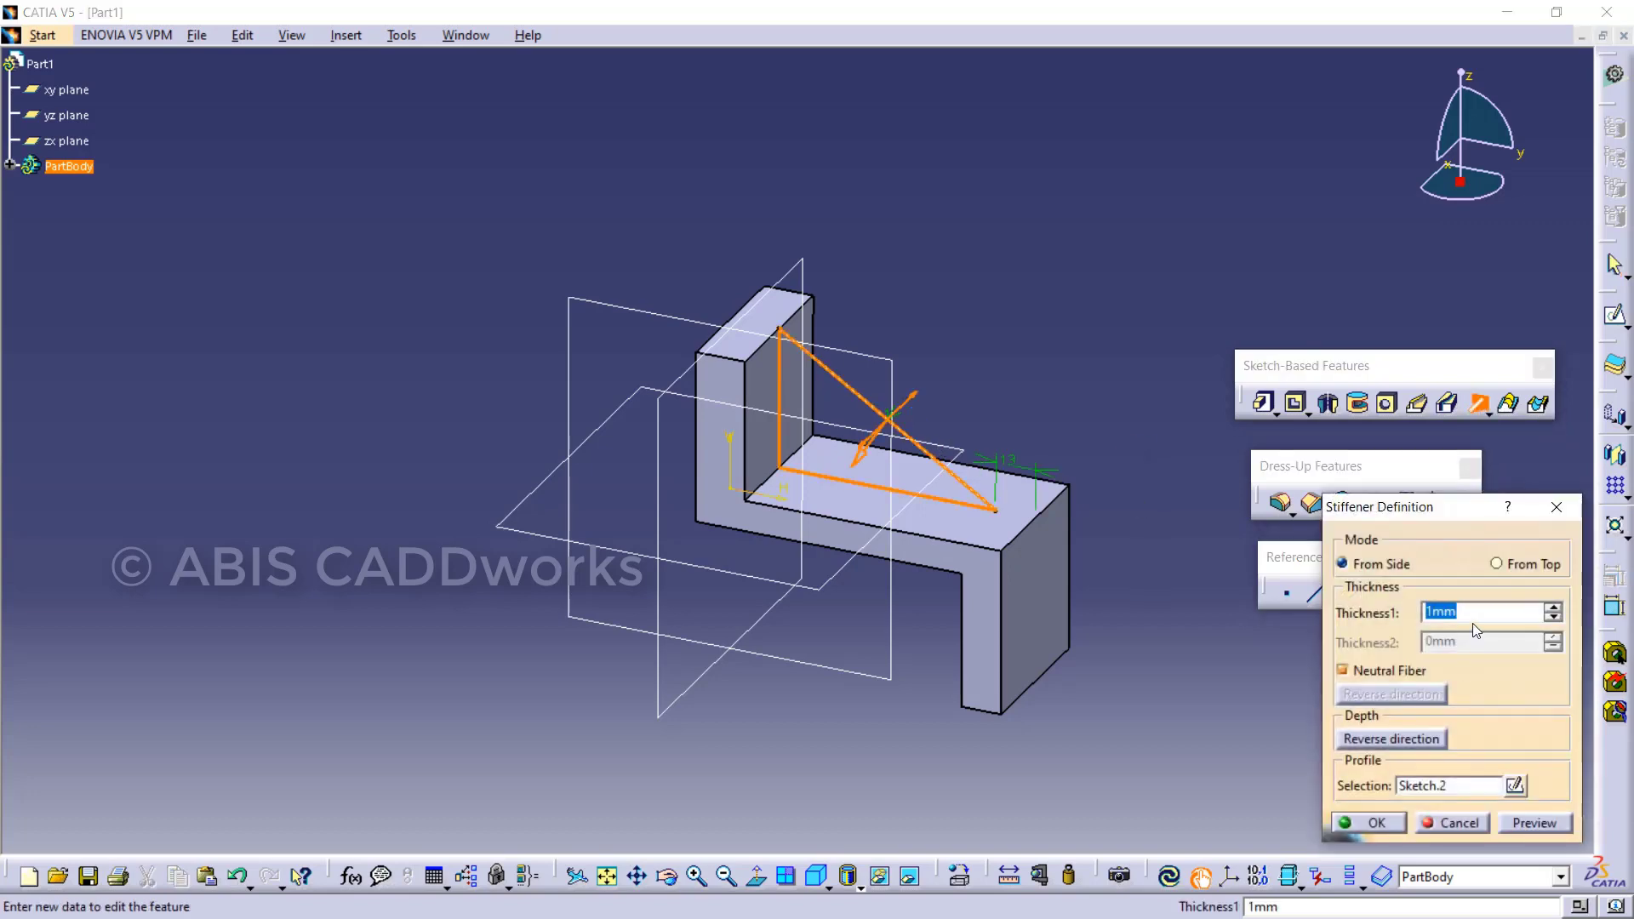
type("10")
key("Return")
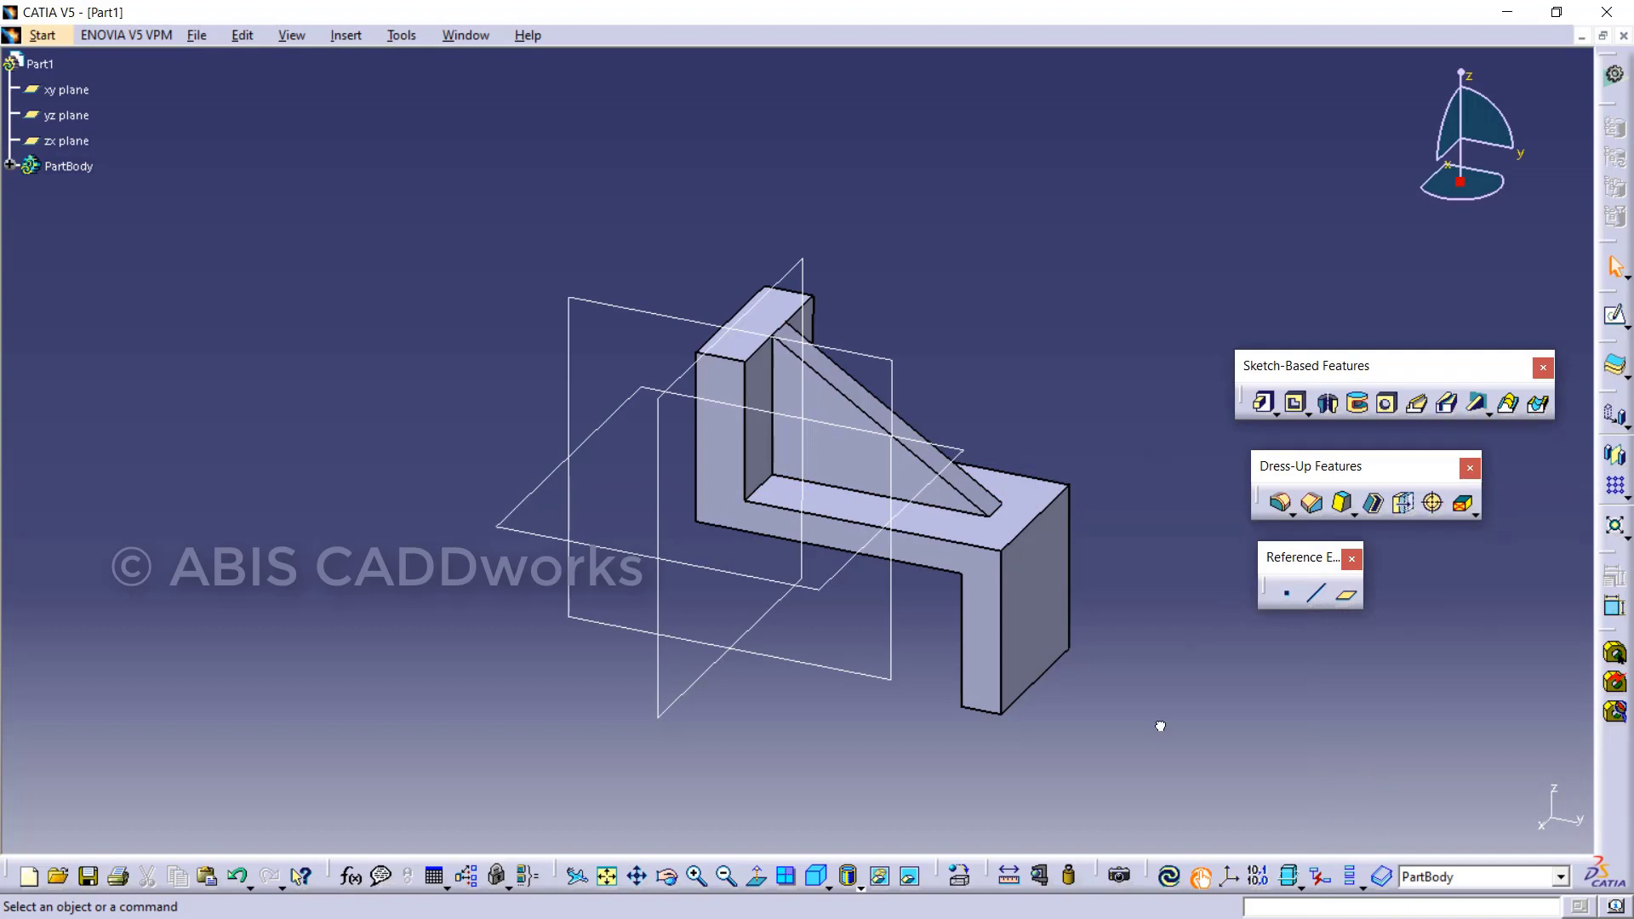
Start a sketch on the outer vertical face of the downward leg with the whole part in view.
left_click(1045, 619)
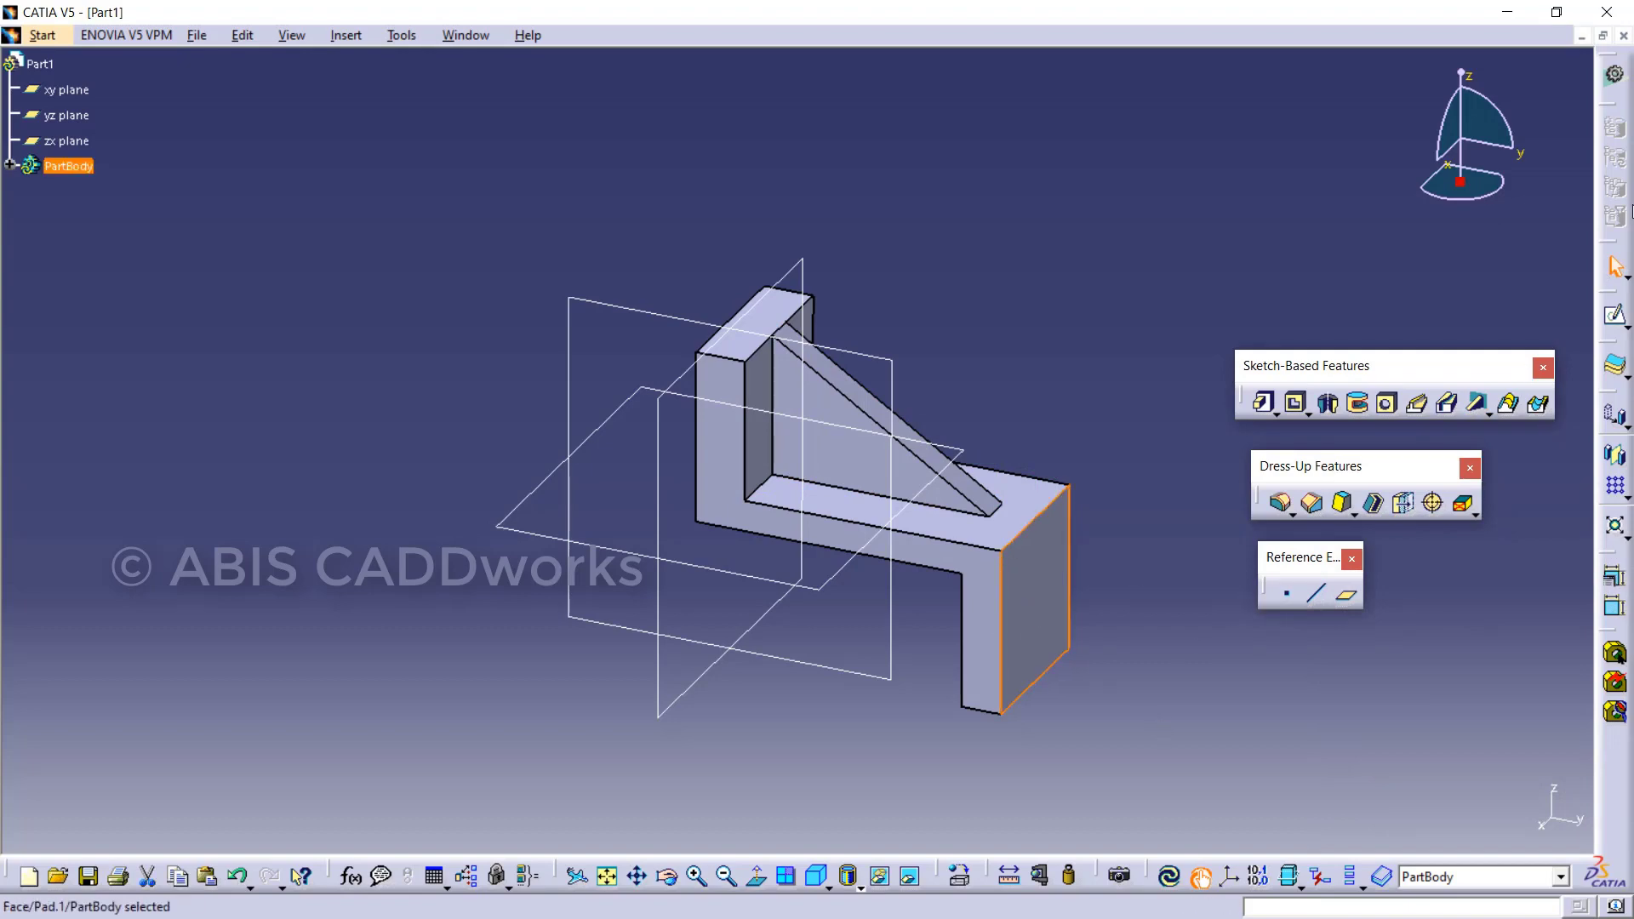
left_click(1615, 315)
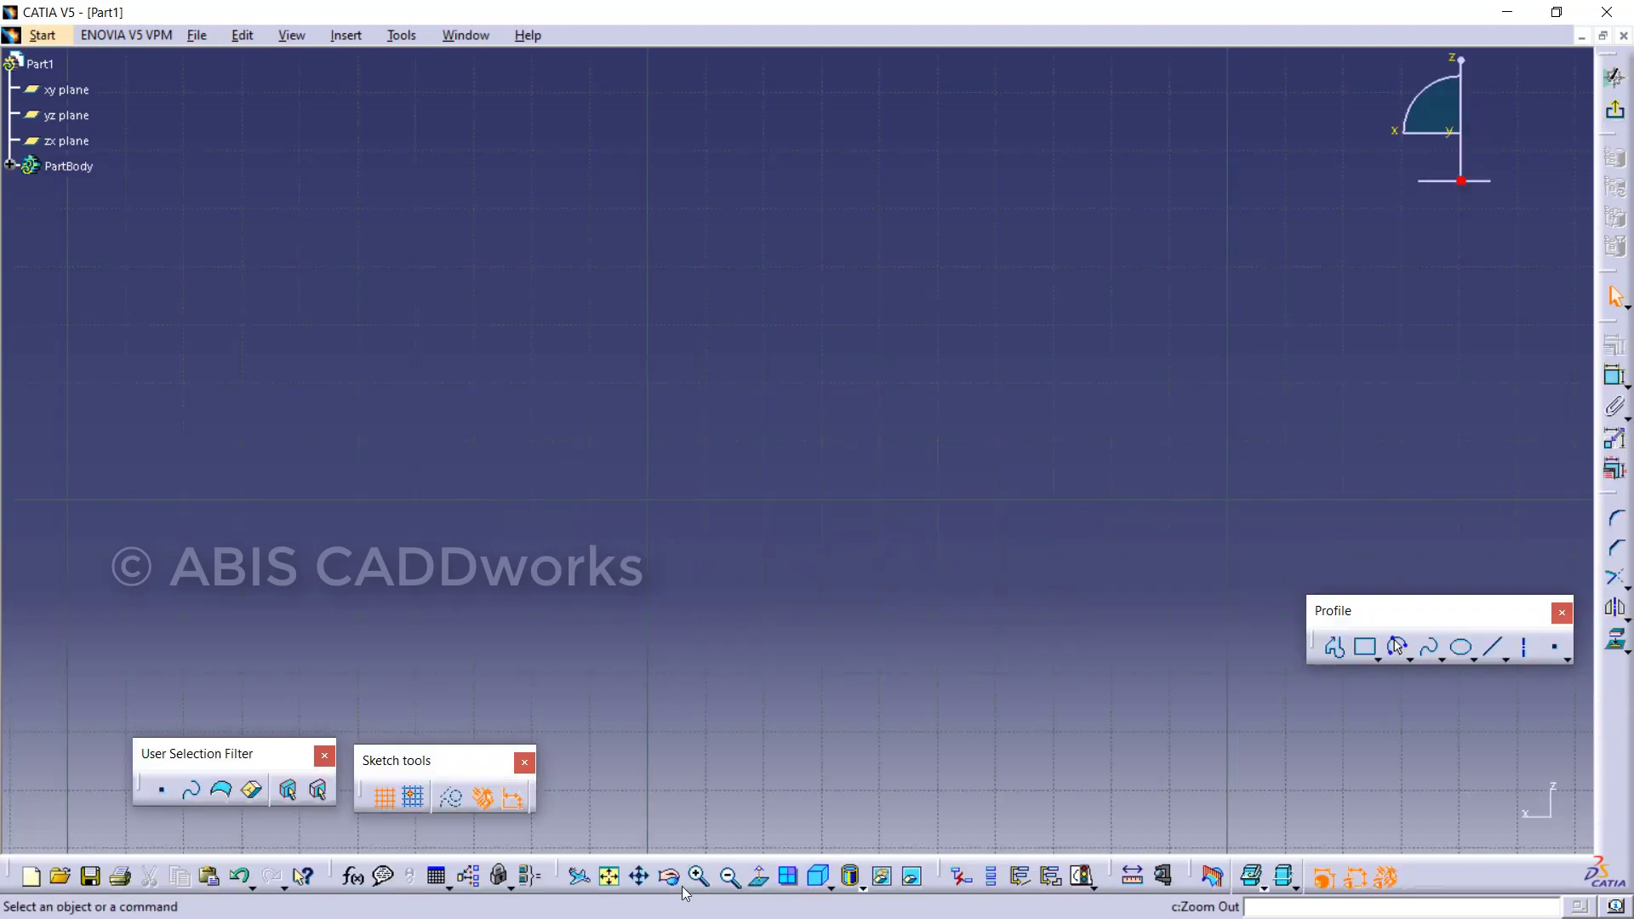
left_click(609, 876)
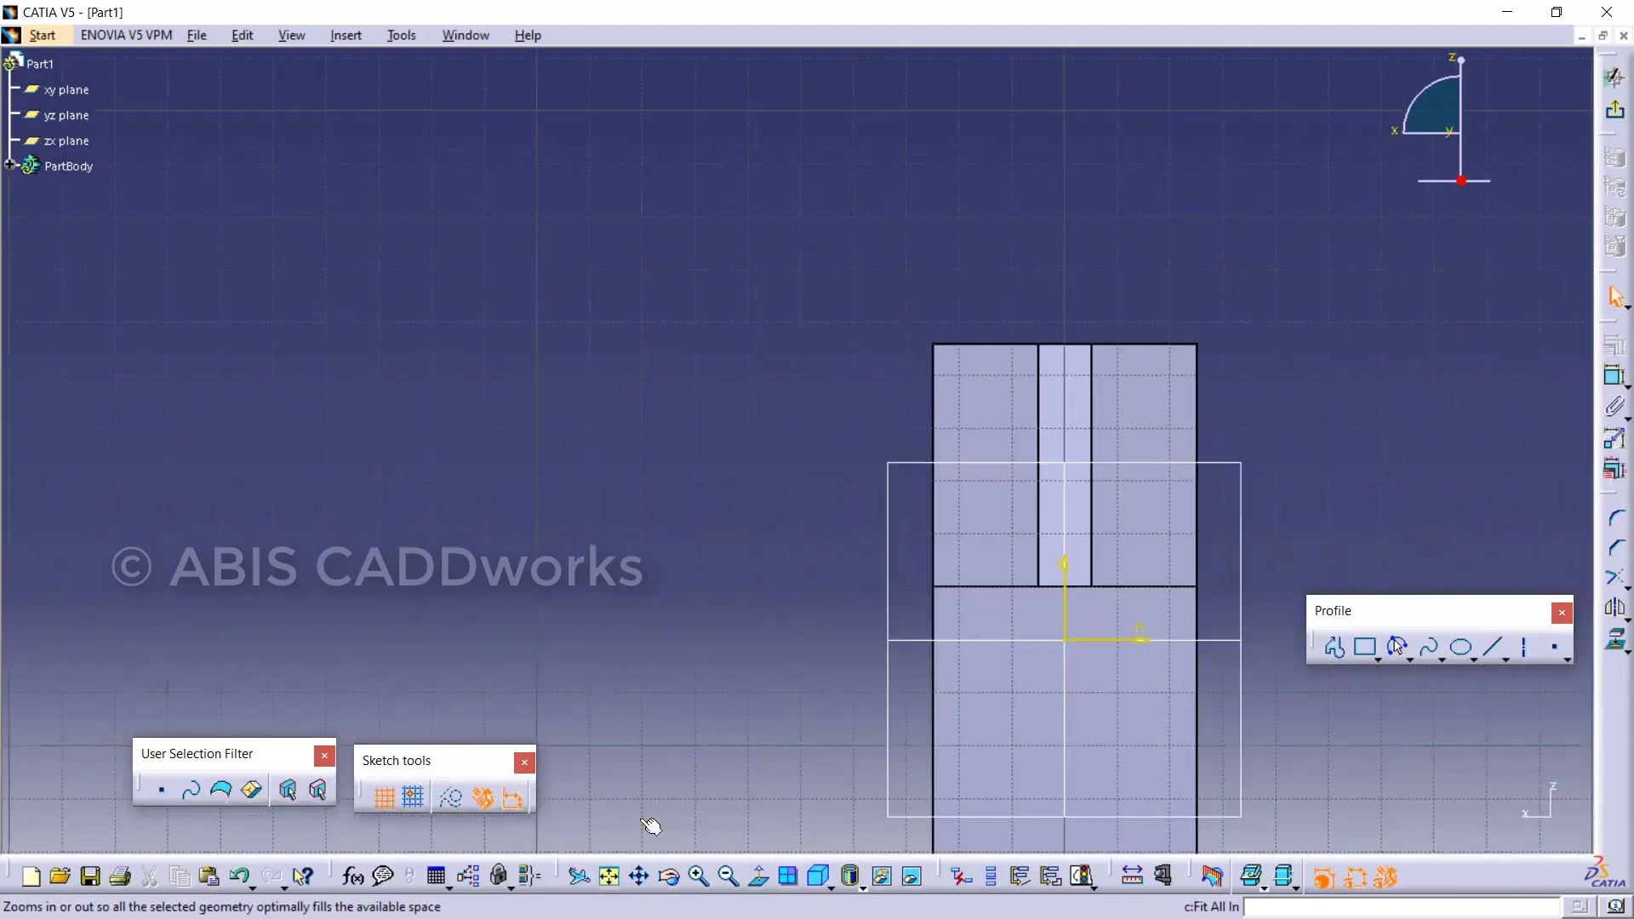
middle_click_drag(955, 596, 1036, 554)
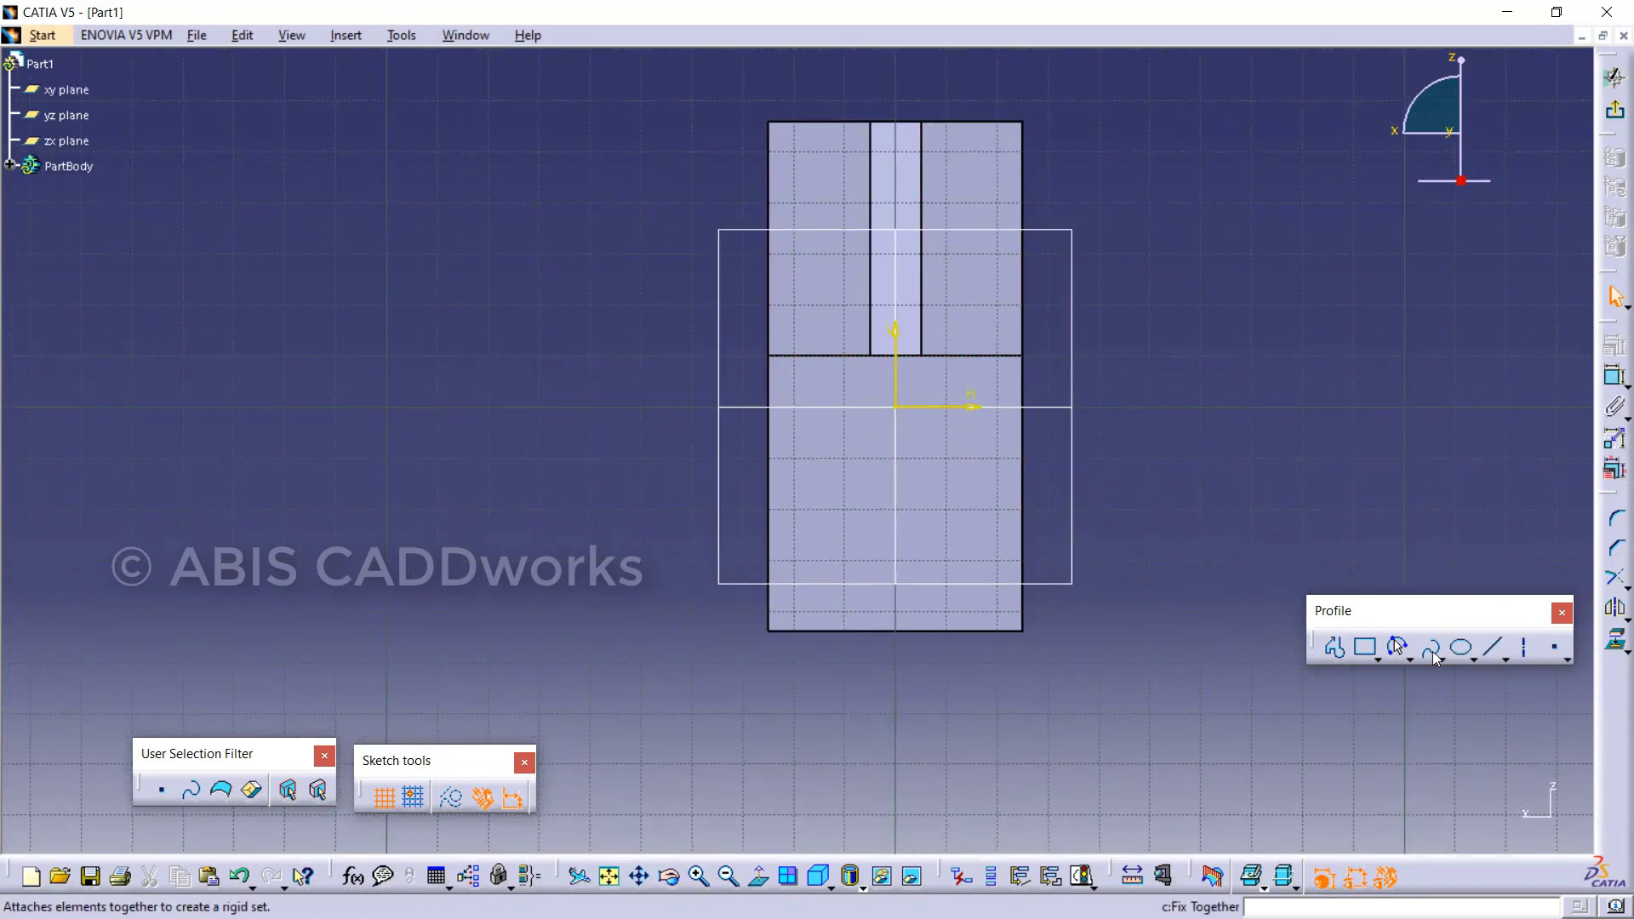
Sketch two concentric circles beside the part, about 19 mm and 37 mm in diameter.
left_click(1410, 658)
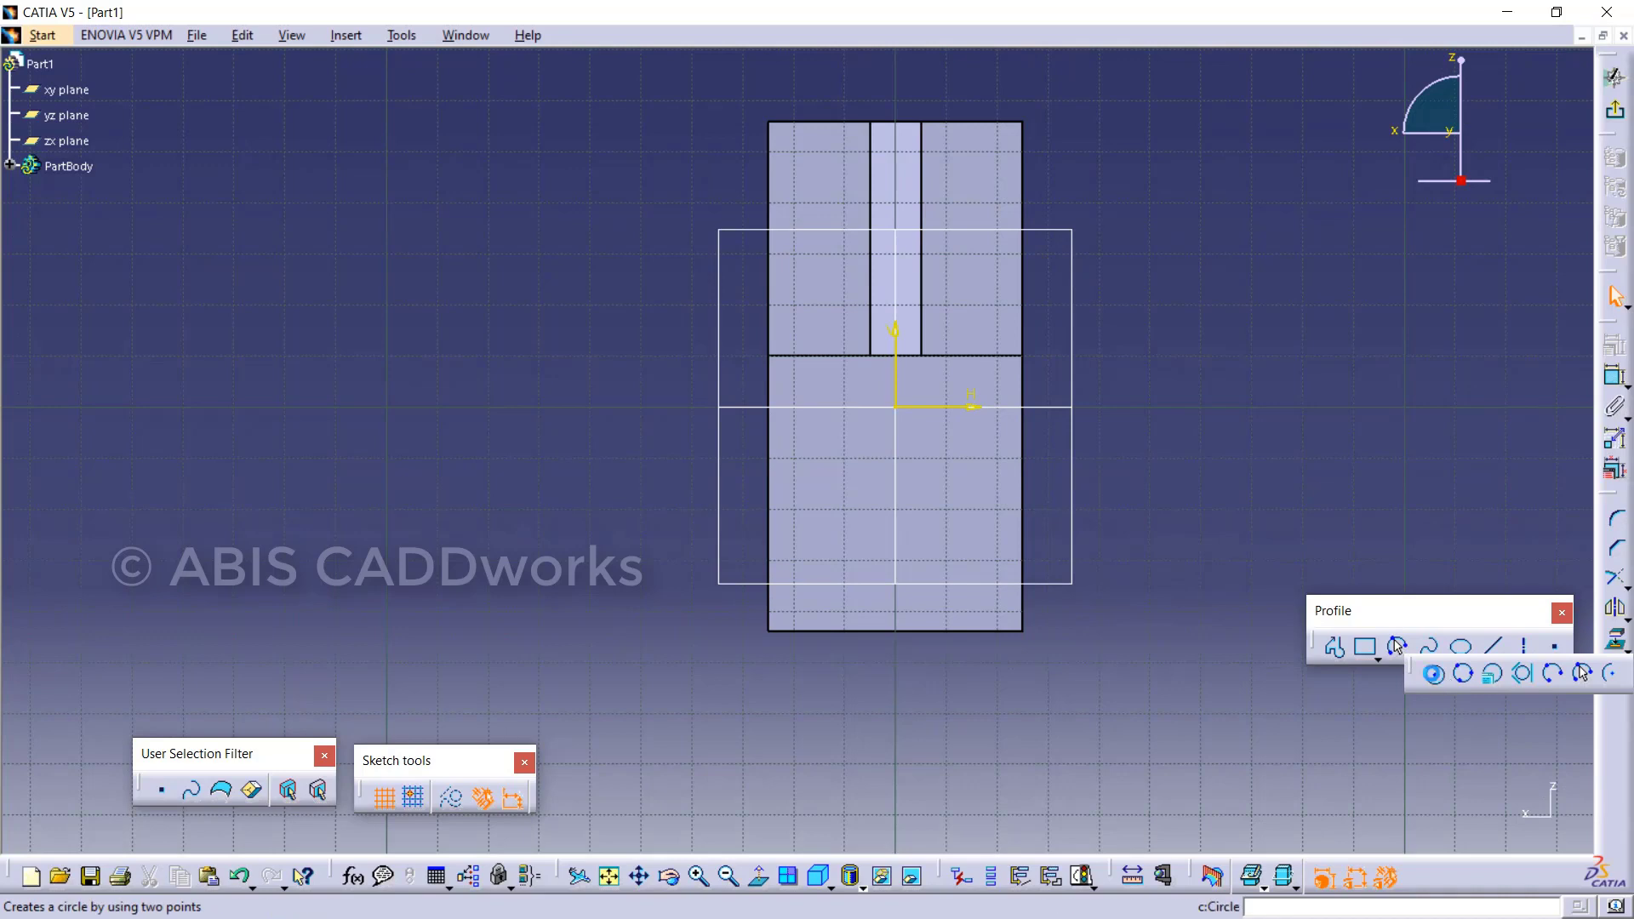
left_click(1432, 672)
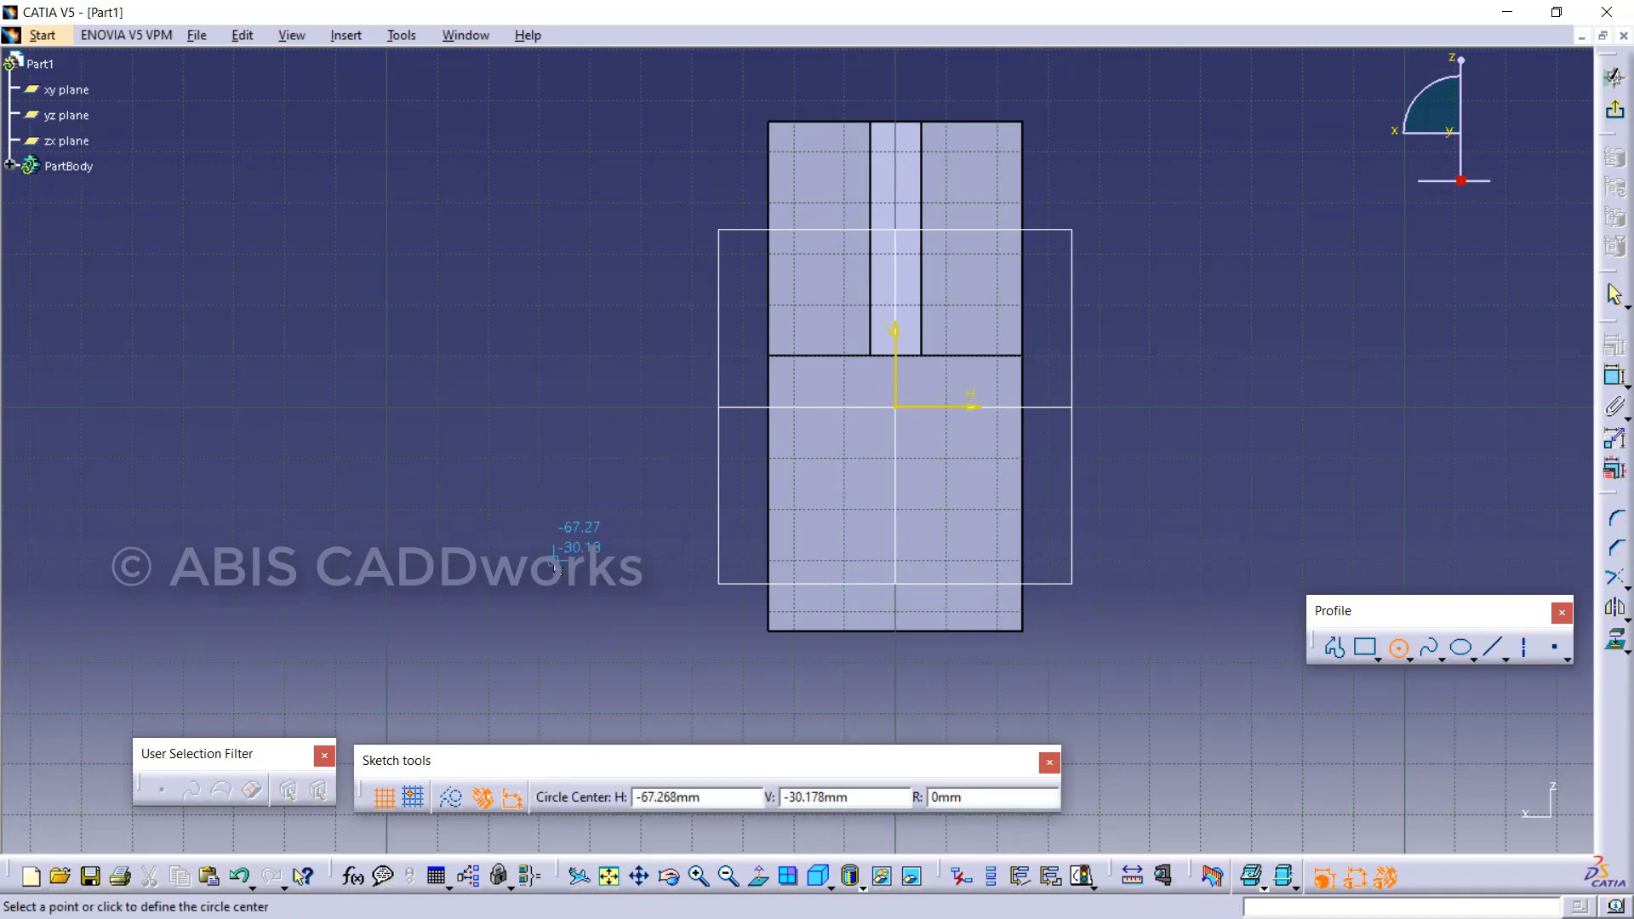
left_click(553, 560)
left_click(590, 591)
left_click(557, 563)
left_click(626, 622)
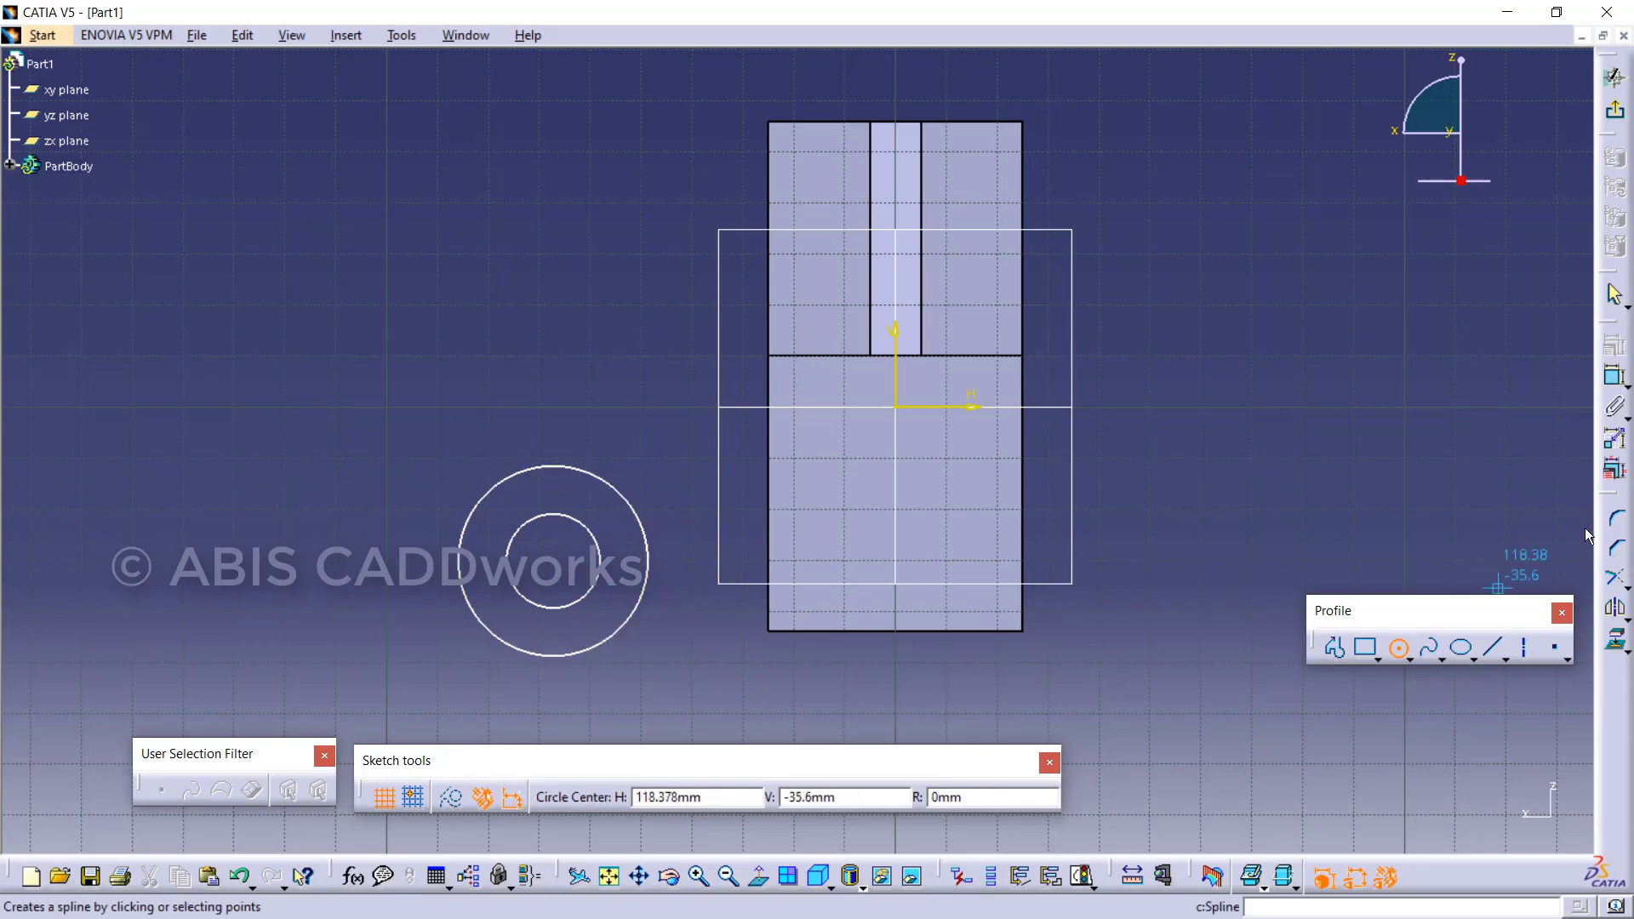
Add diameter dimensions to the outer and inner concentric circles beside the part.
left_click(1614, 375)
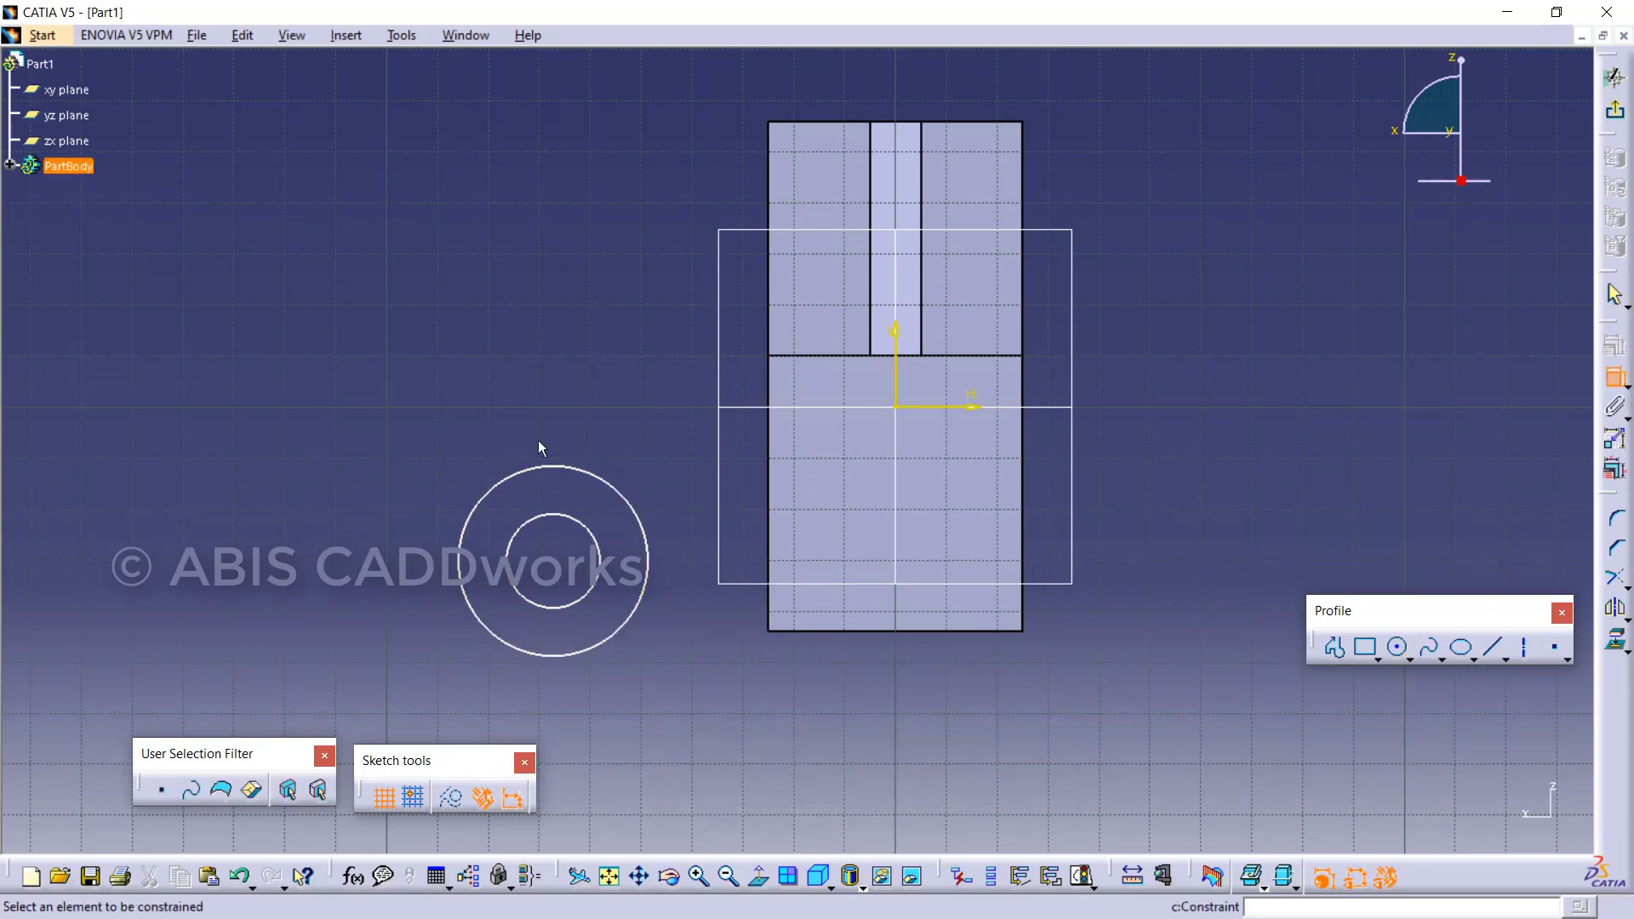
left_click(536, 472)
left_click(400, 436)
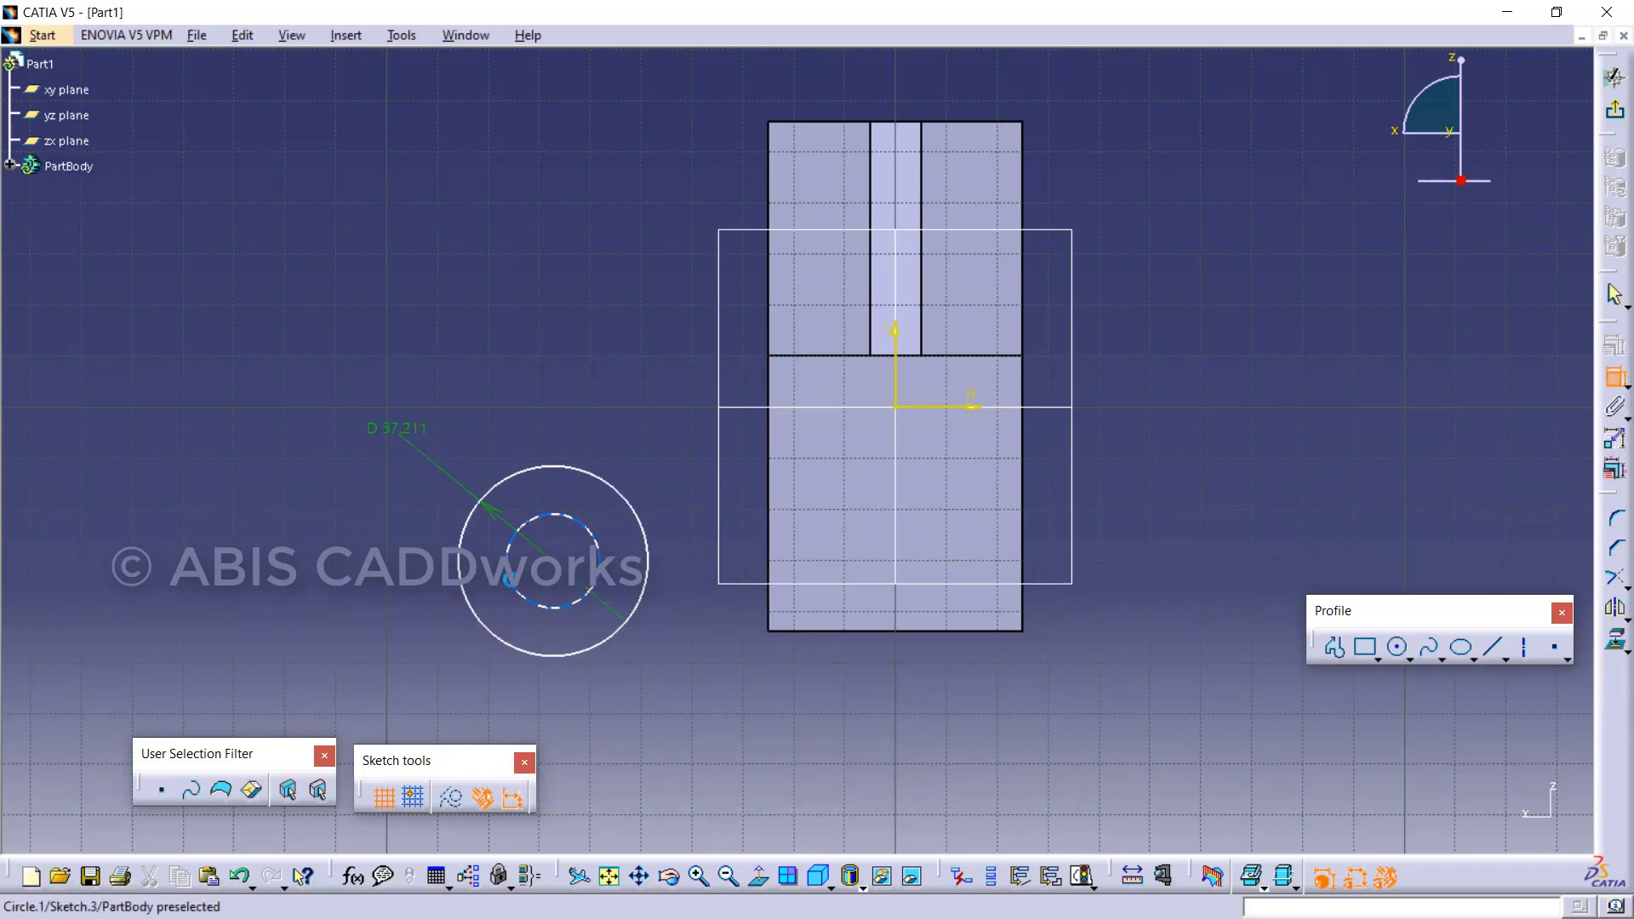
left_click(509, 581)
left_click(369, 596)
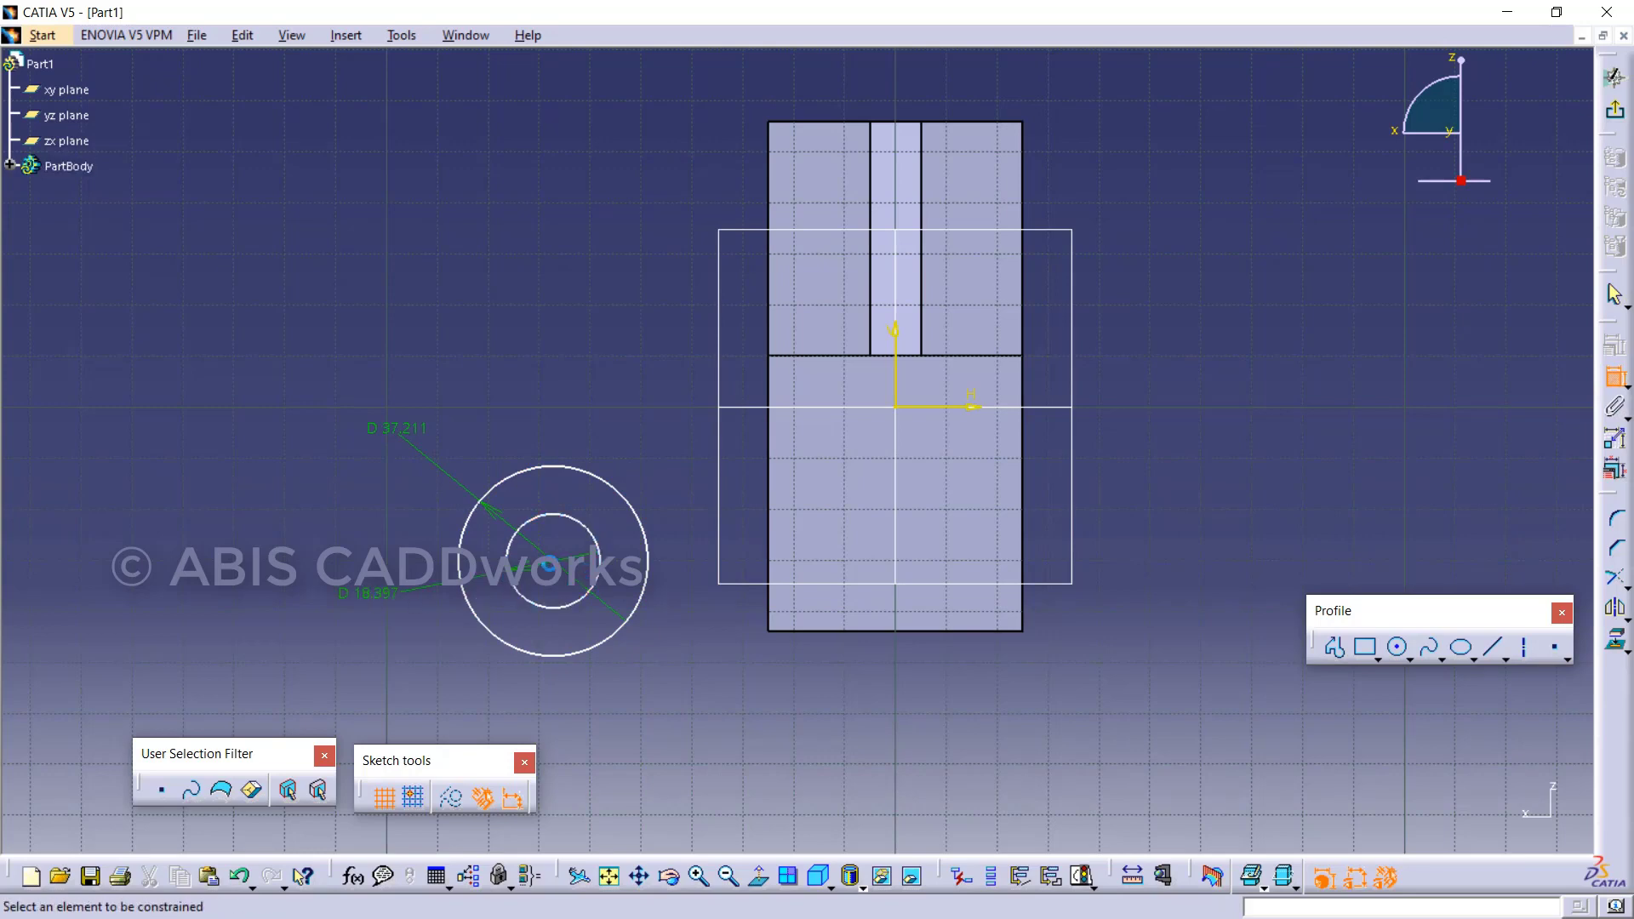
Dimension the horizontal distance from the circles' centre to the leg's far vertical edge and set it to 70 mm.
left_click(551, 563)
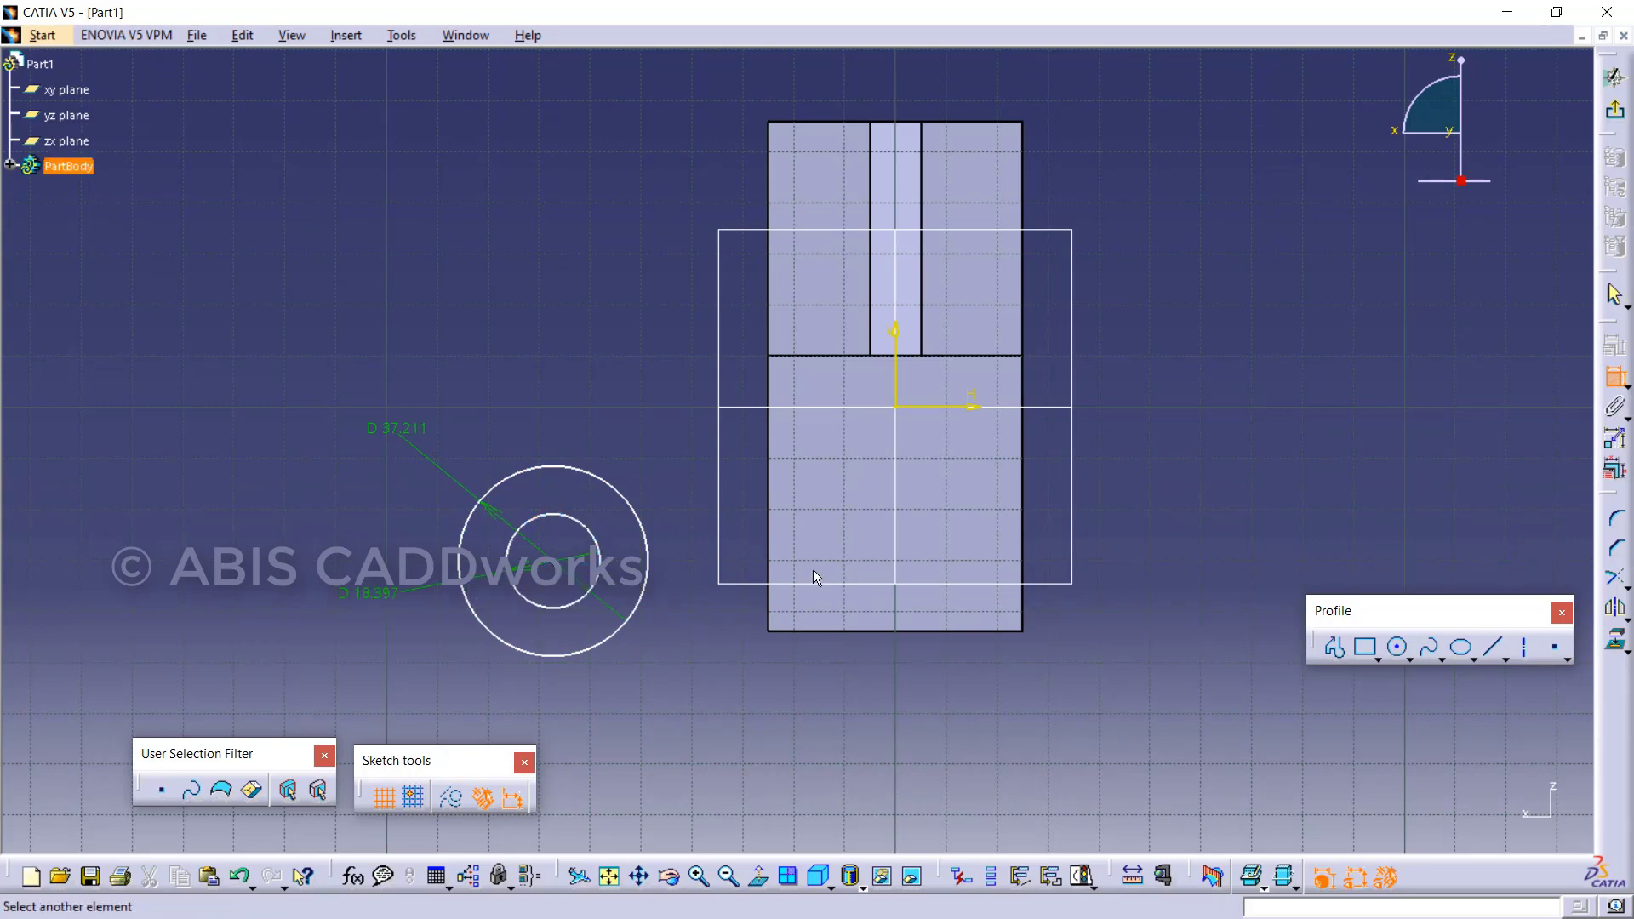
left_click(1023, 621)
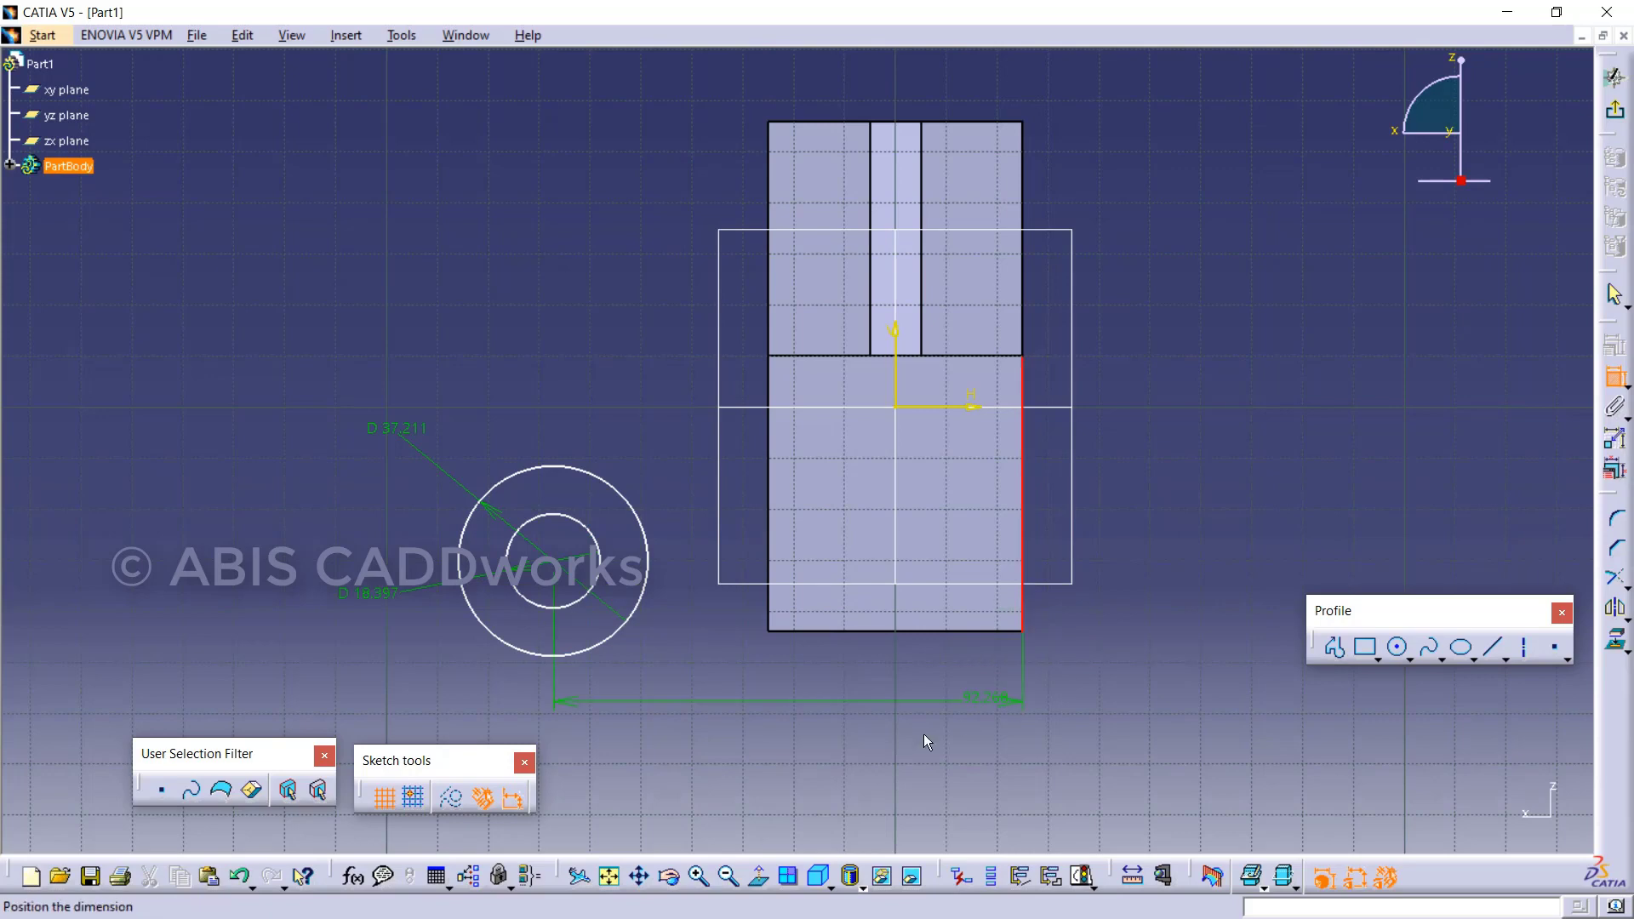
left_click(863, 706)
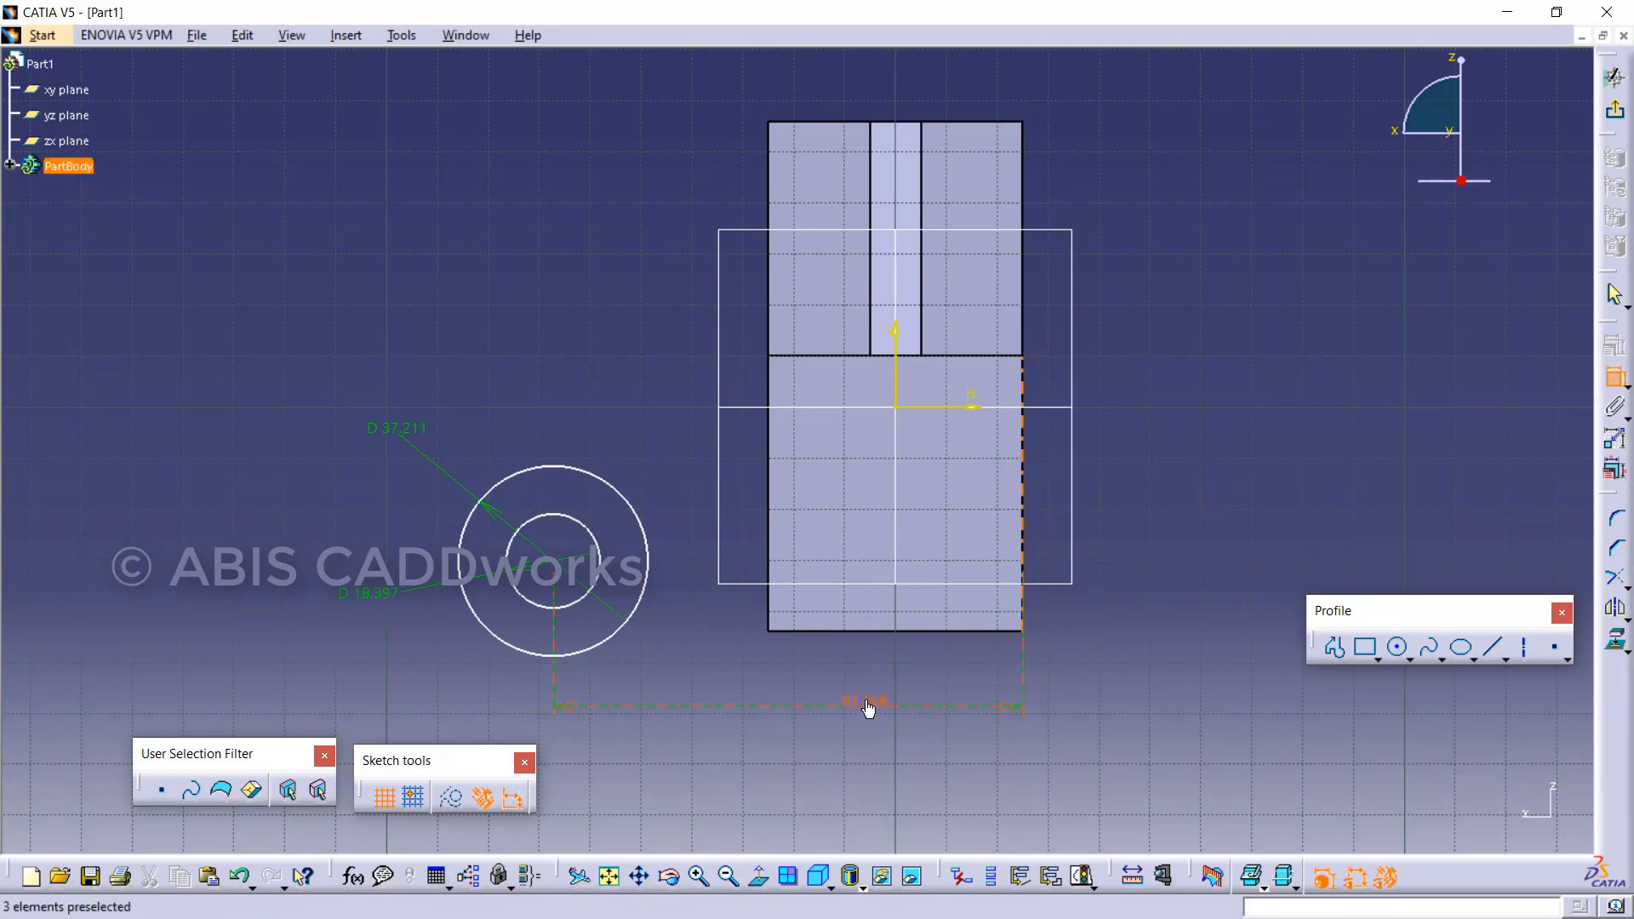
double_click(866, 706)
type("70")
key("Return")
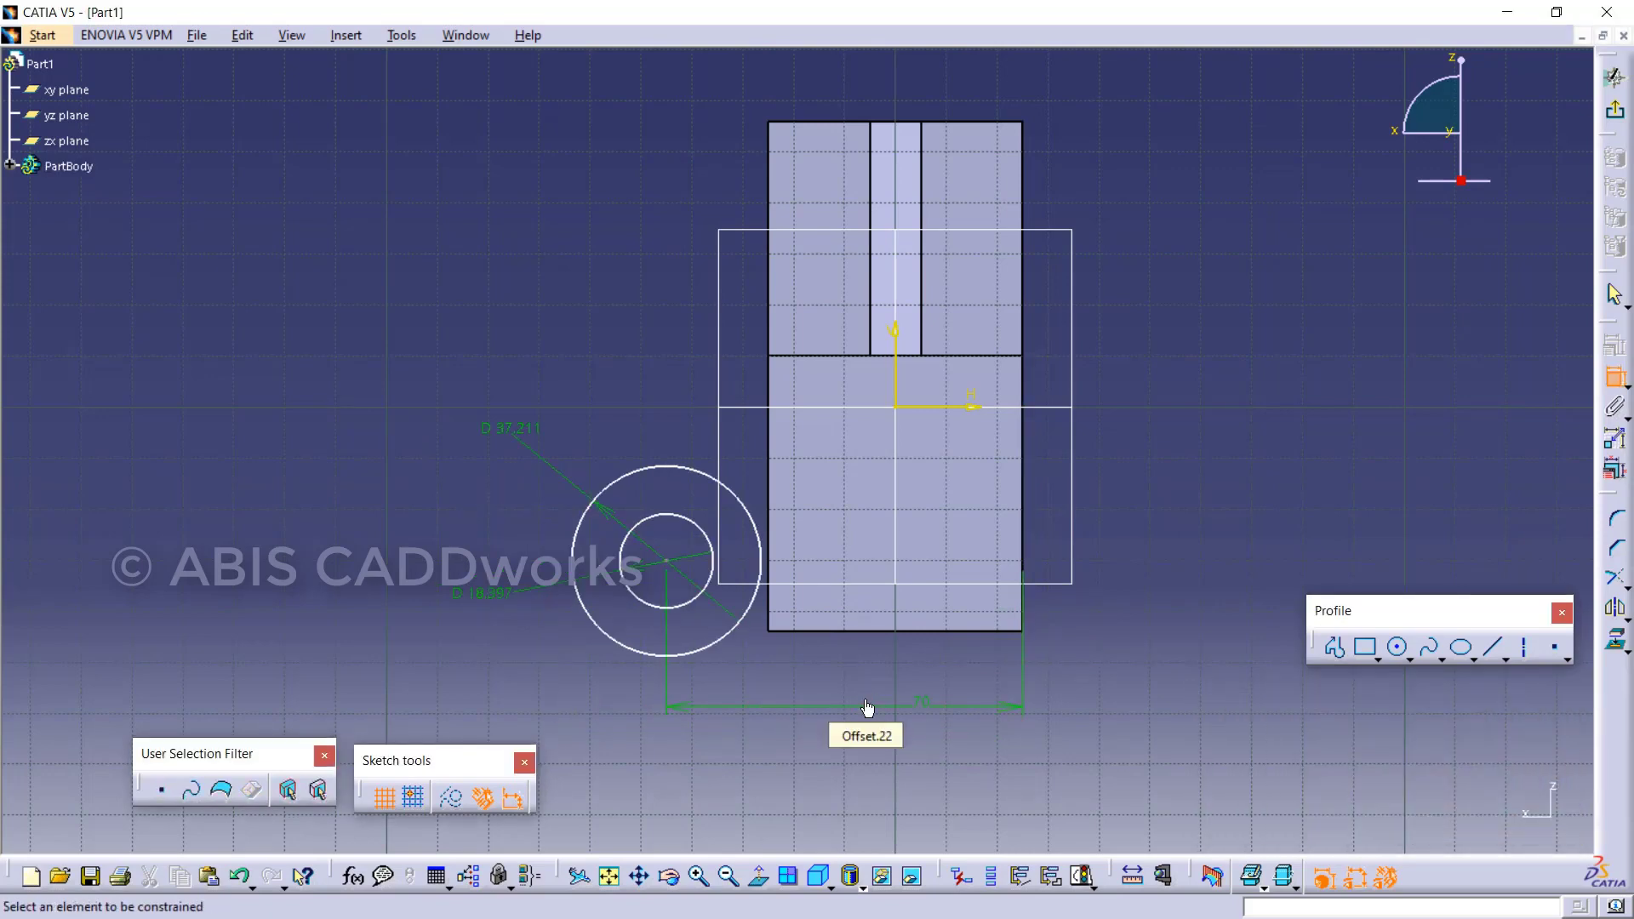
Change the outer circle's dimension to a radius of 19 mm and set the inner circle's diameter to 19 mm.
double_click(502, 430)
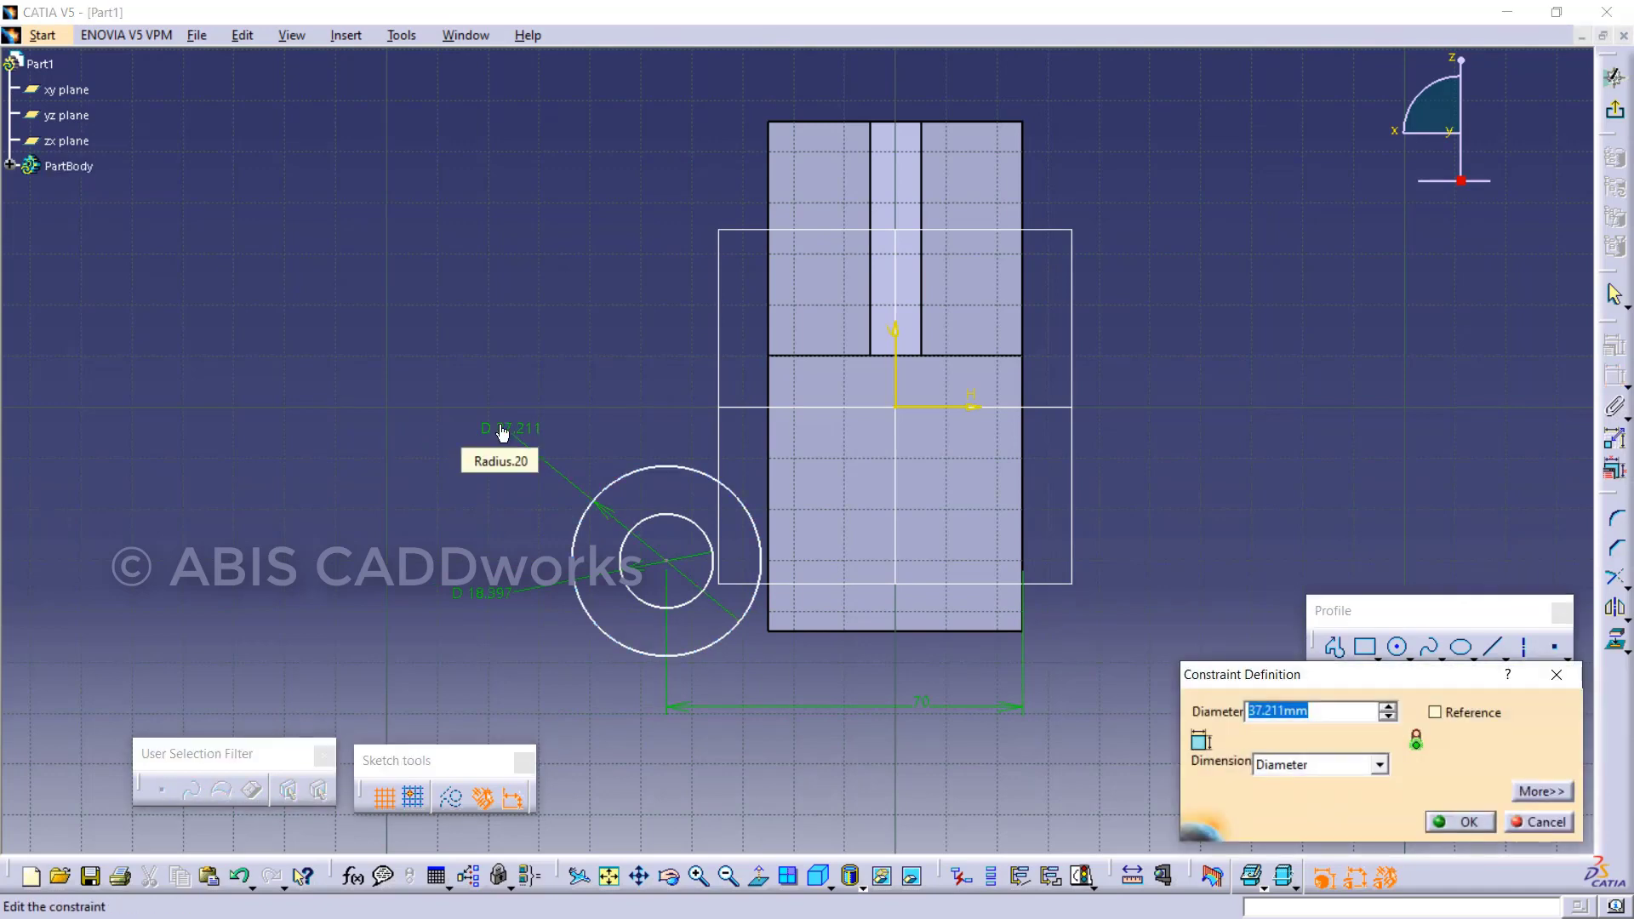
left_click(1353, 768)
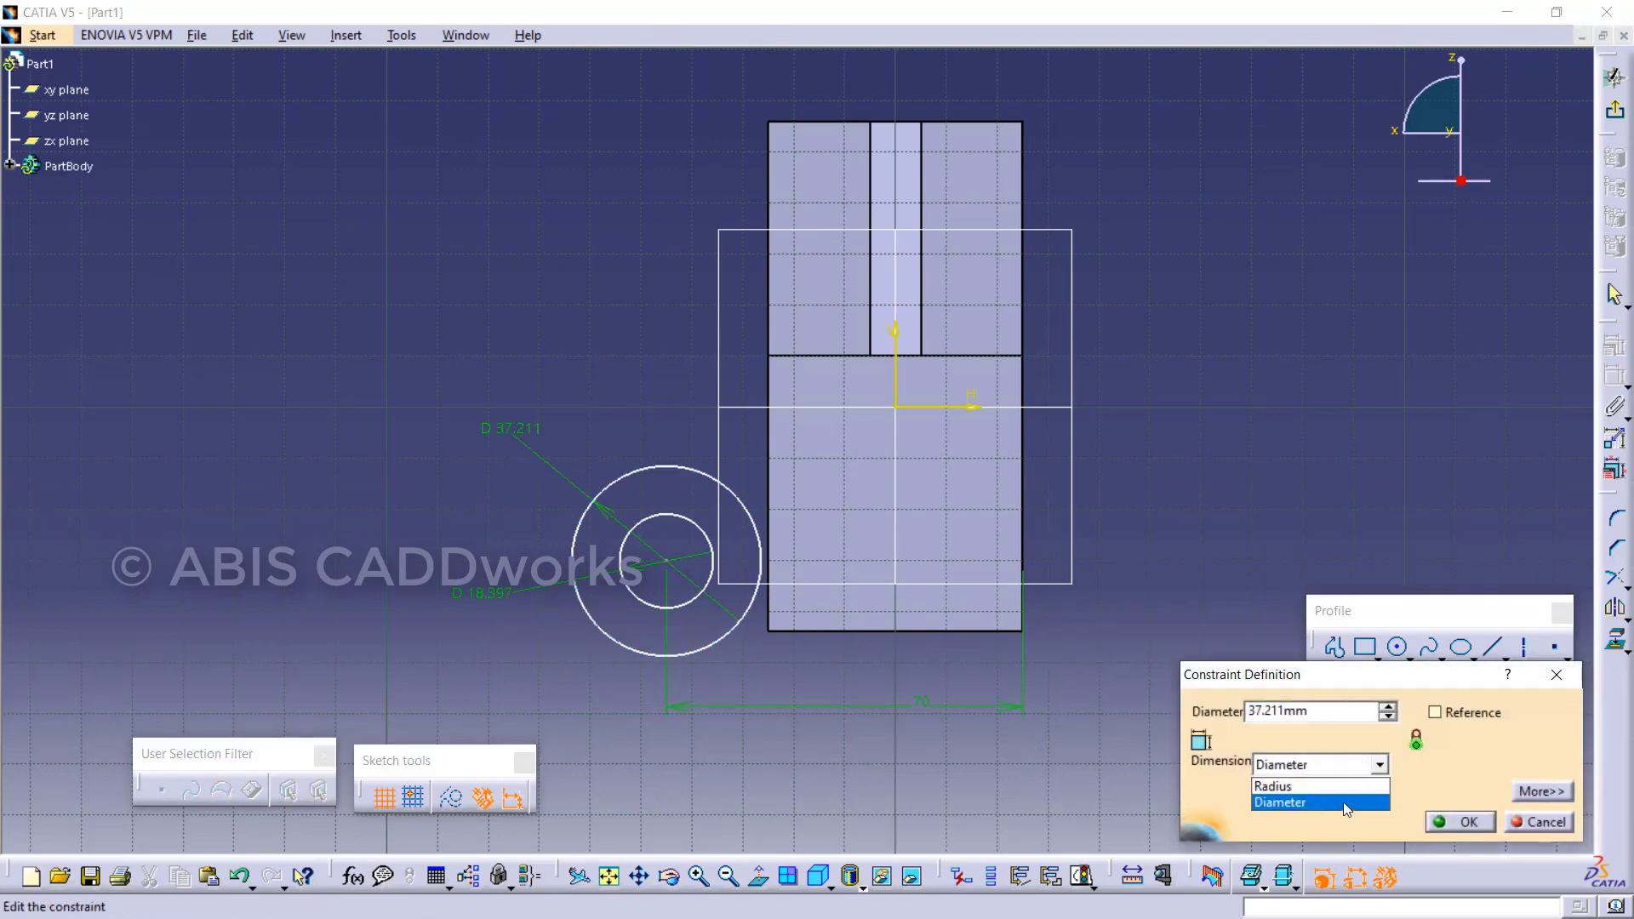
left_click(1335, 781)
key("shift+Tab")
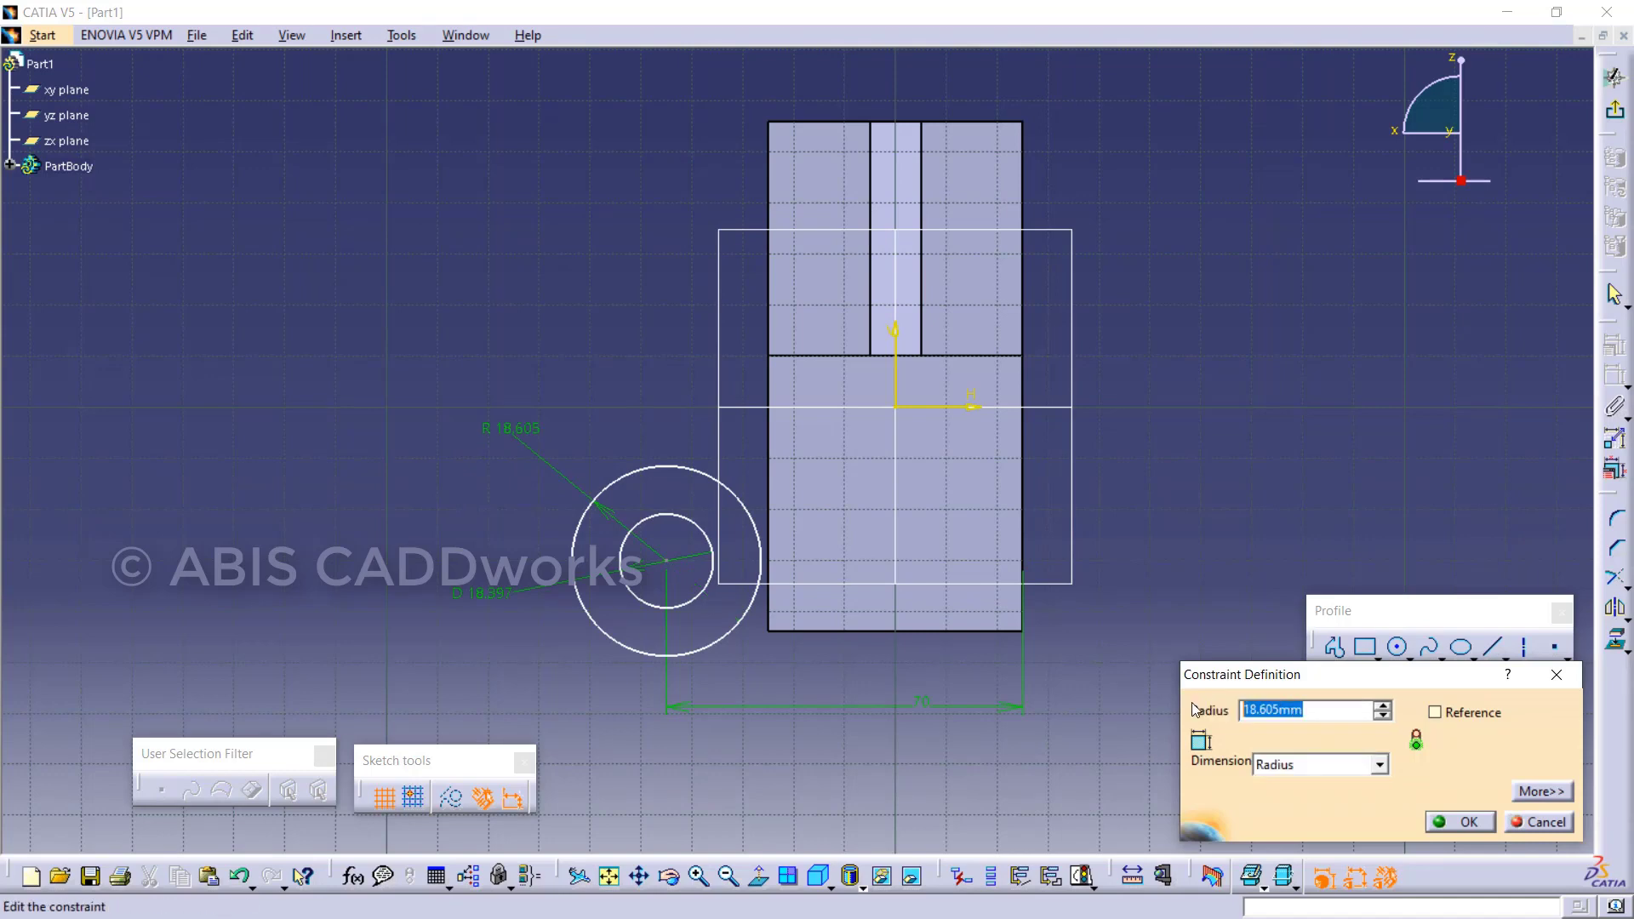
type("19")
key("Return")
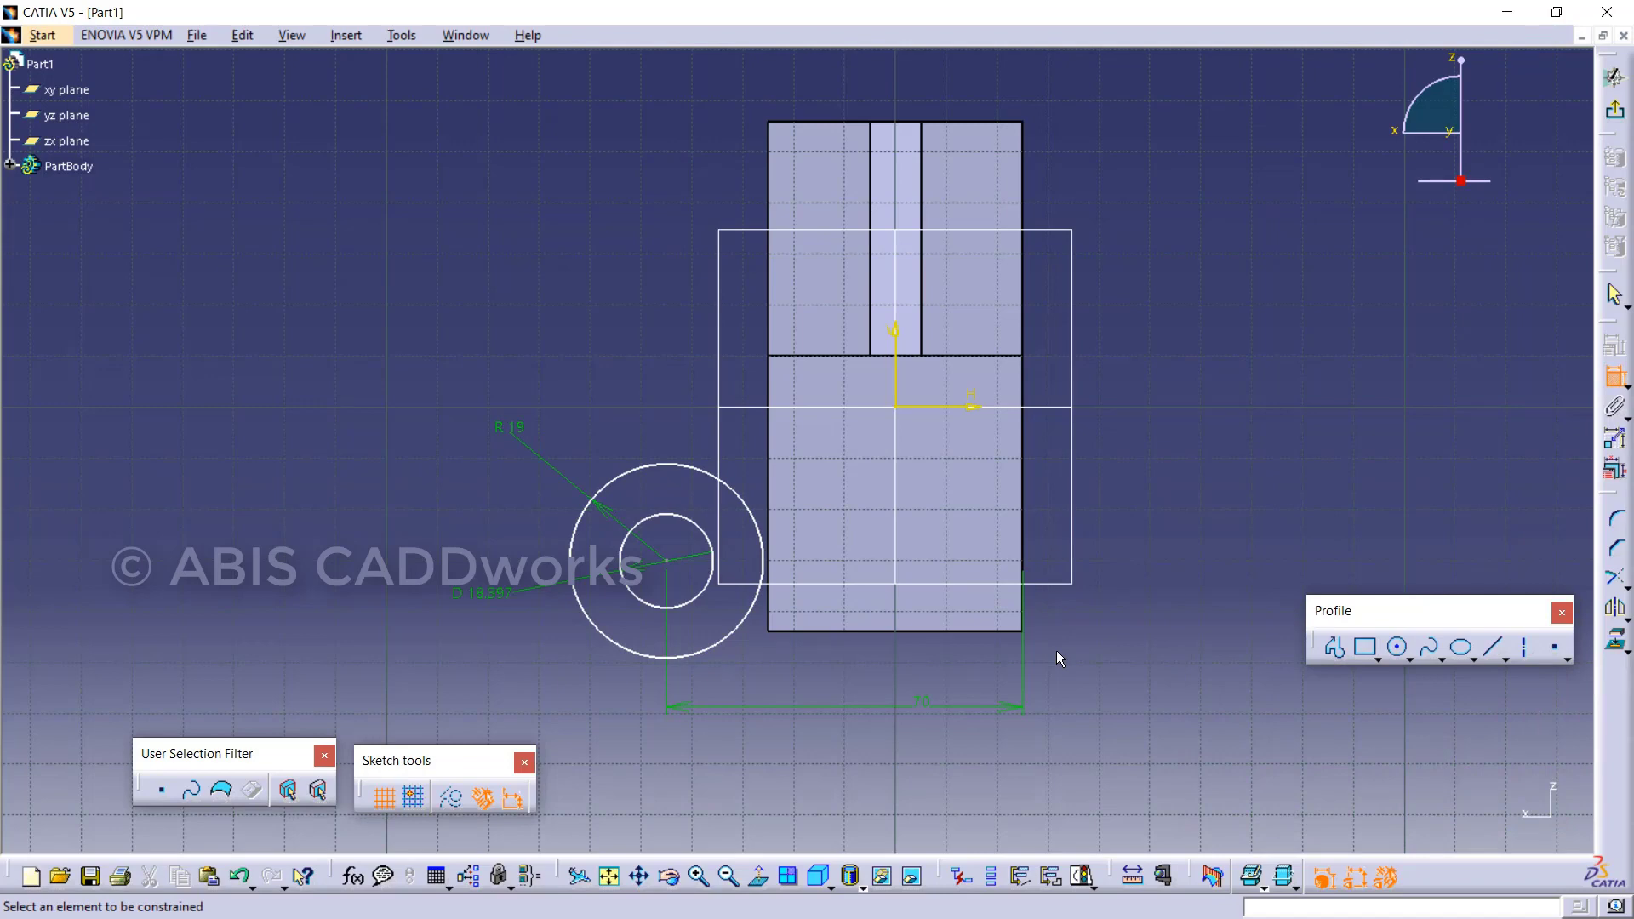
double_click(477, 596)
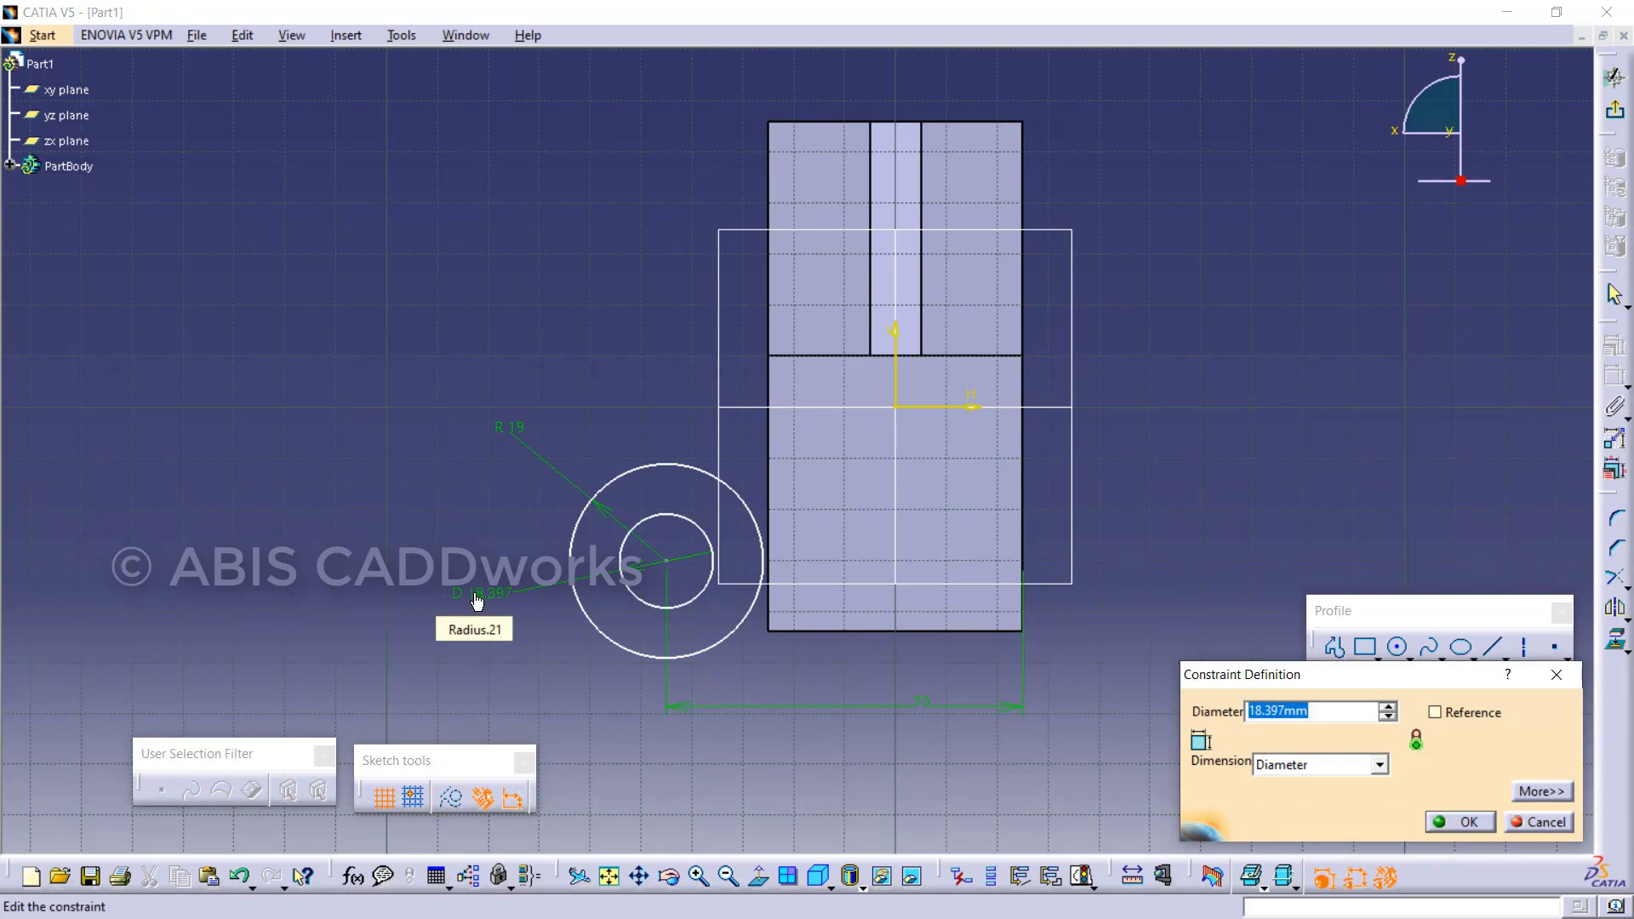
type("19")
key("Return")
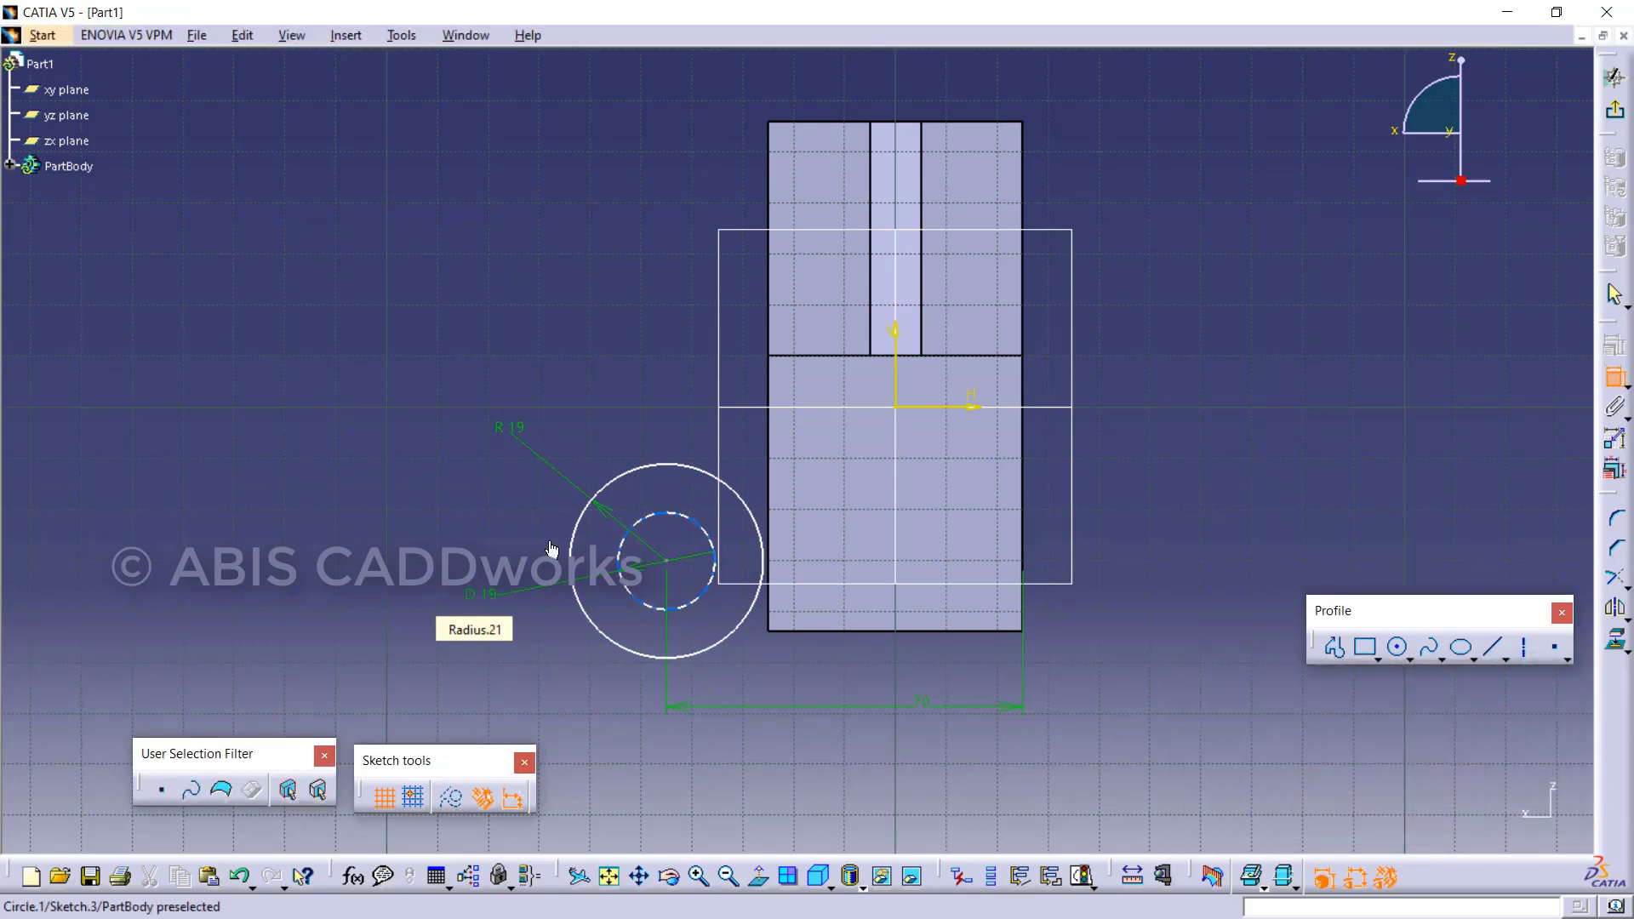
Dimension the vertical distance from the circles' centre to the leg's bottom edge and set it to 19 mm.
left_click(1617, 383)
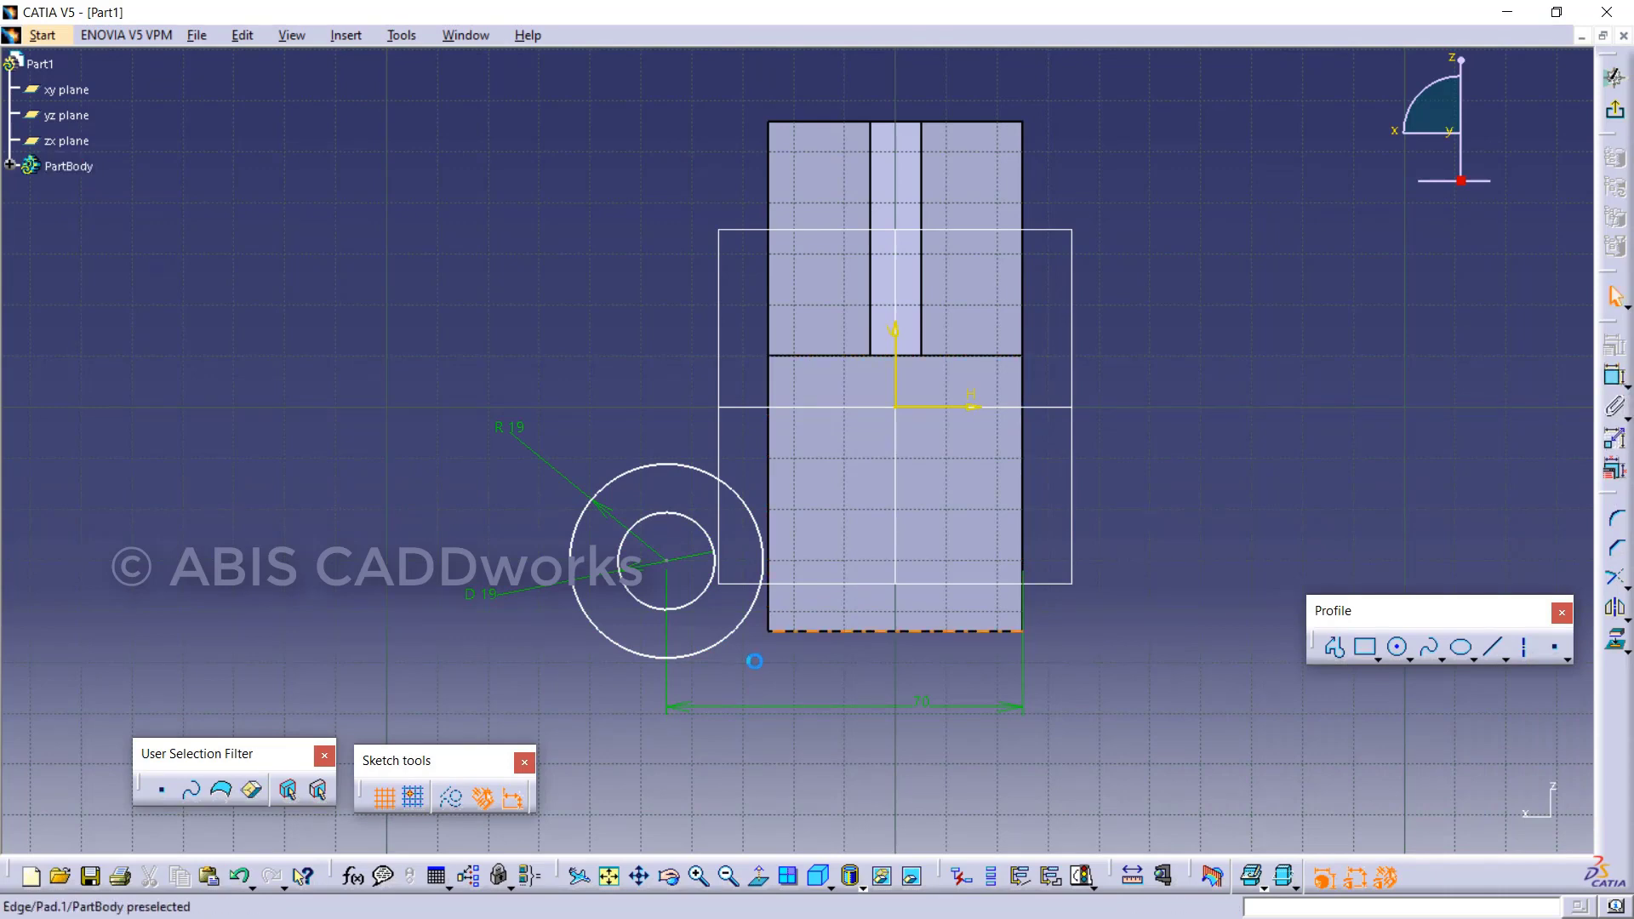
left_click(816, 632)
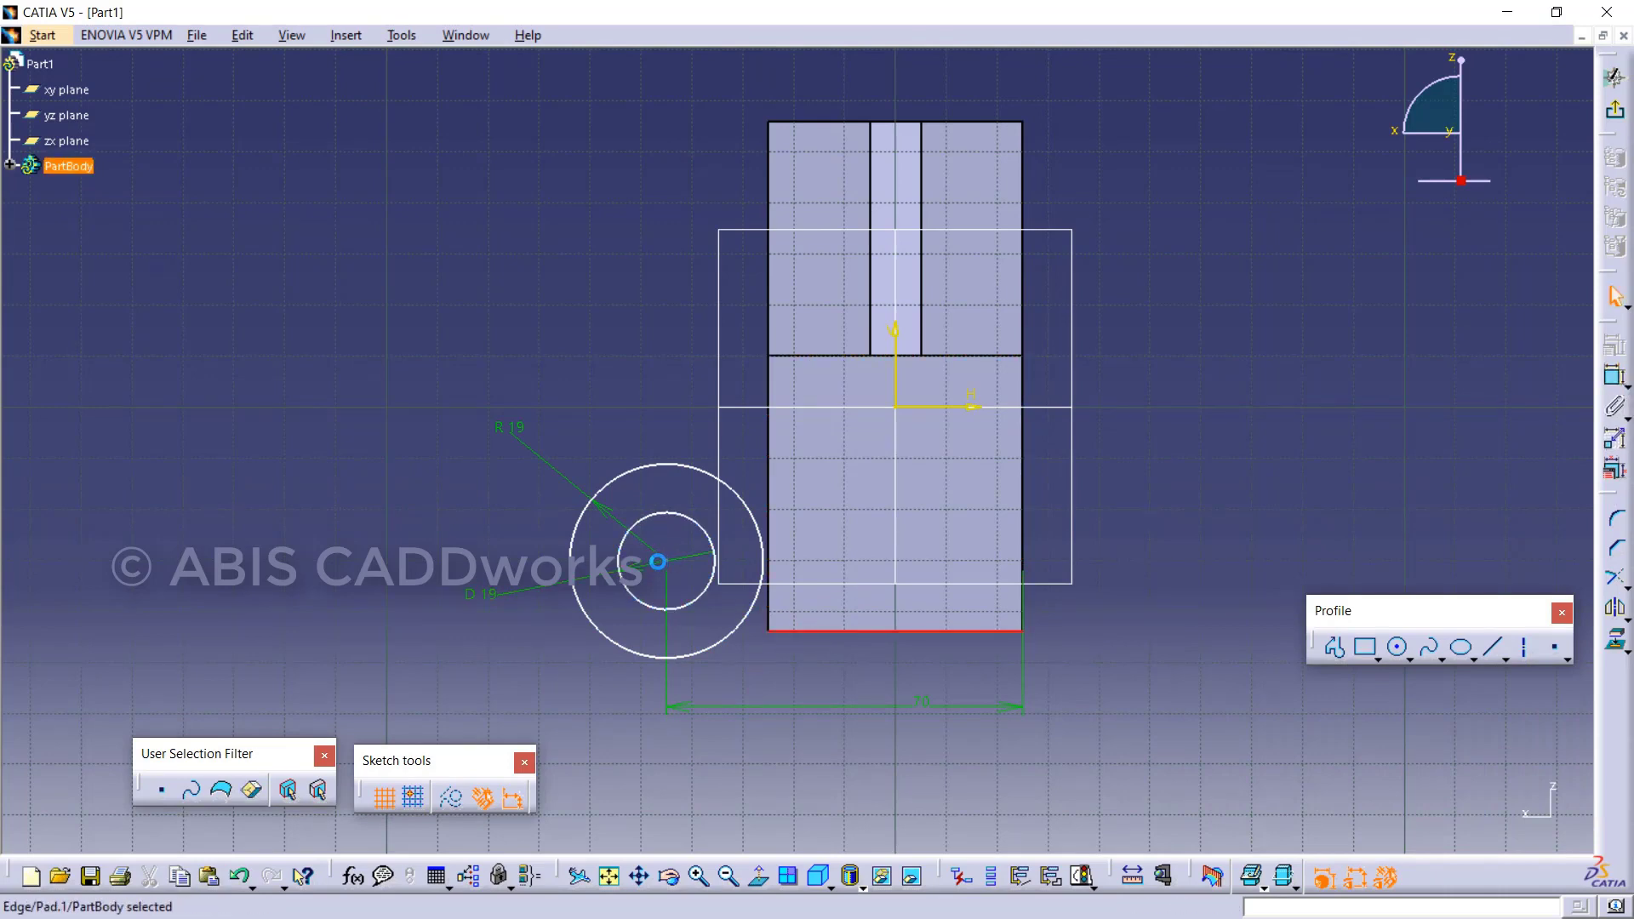
left_click(666, 560)
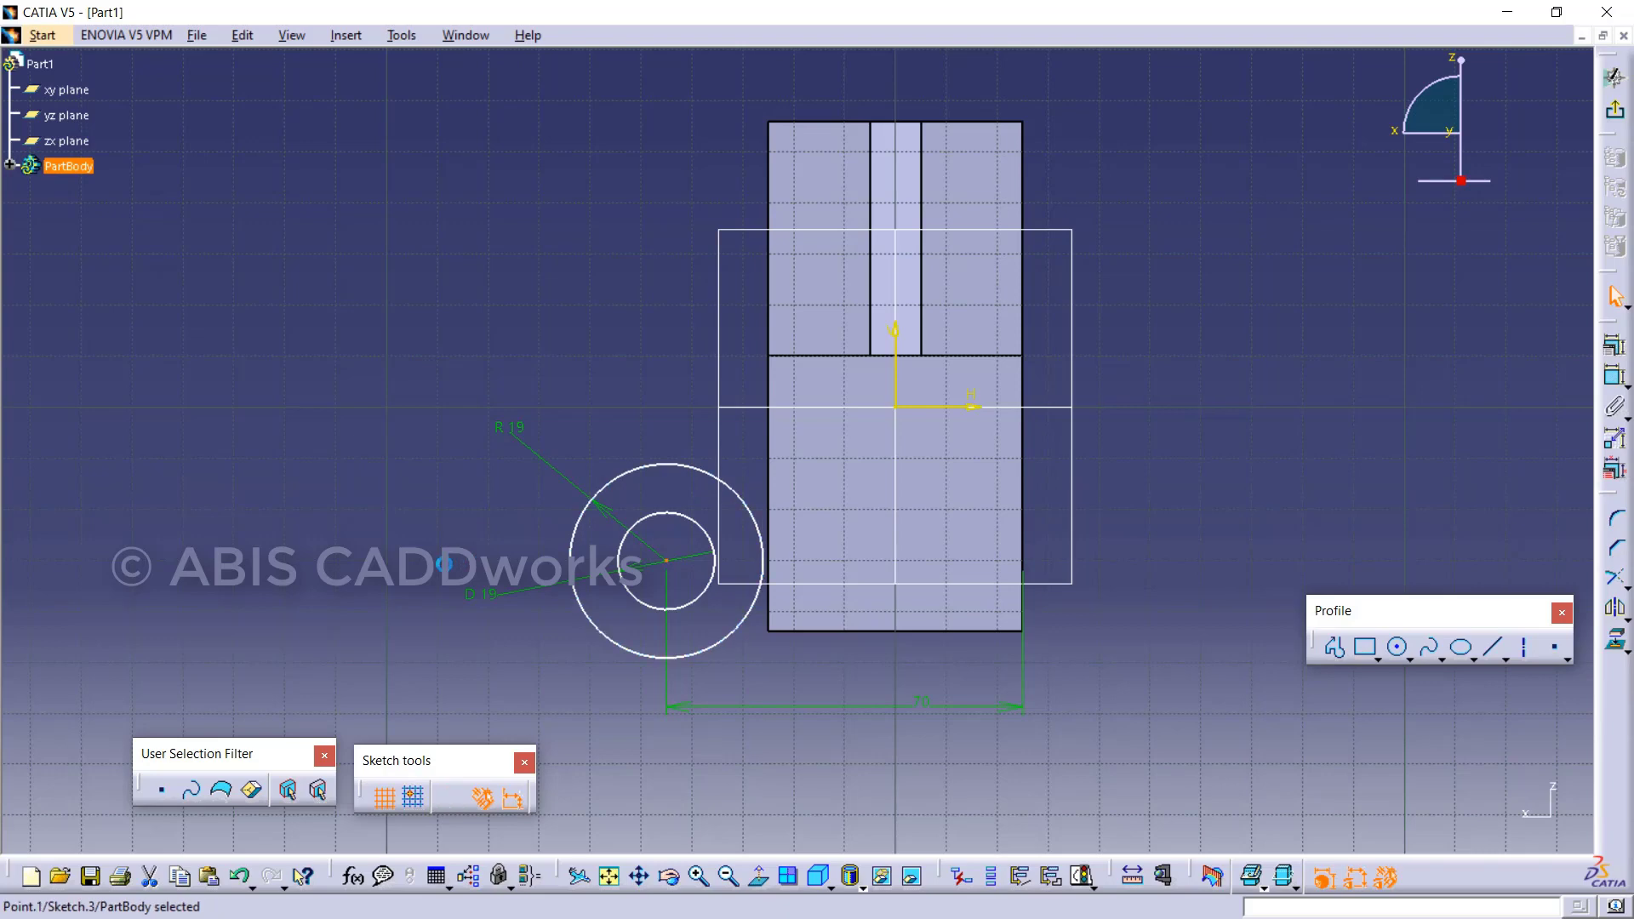
left_click(838, 631)
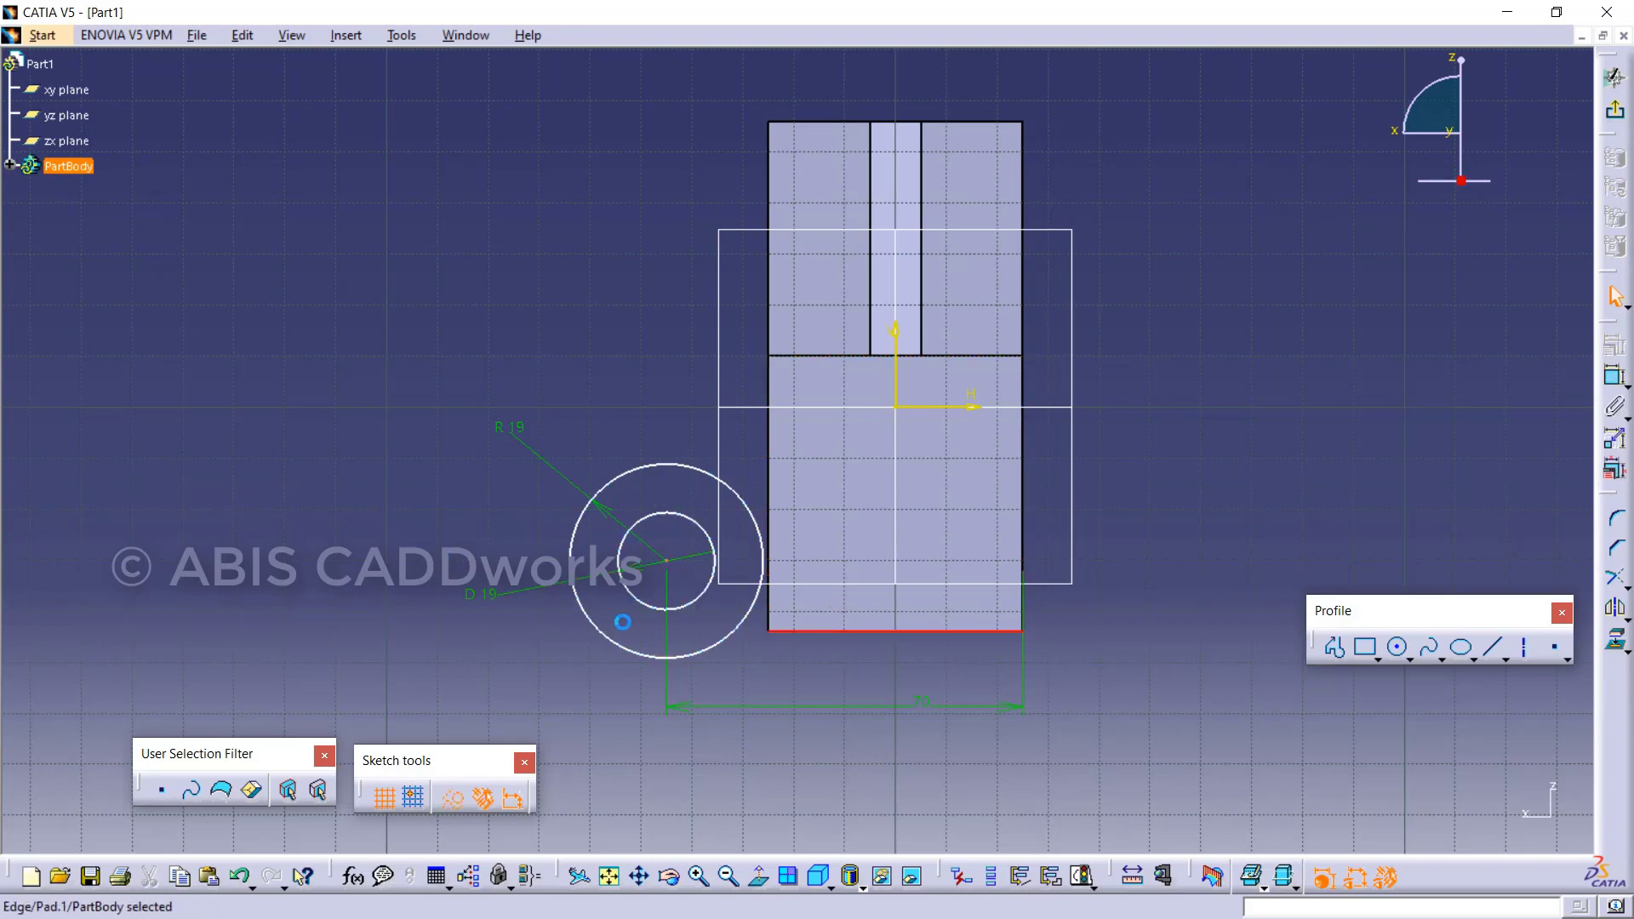
left_click(1614, 376)
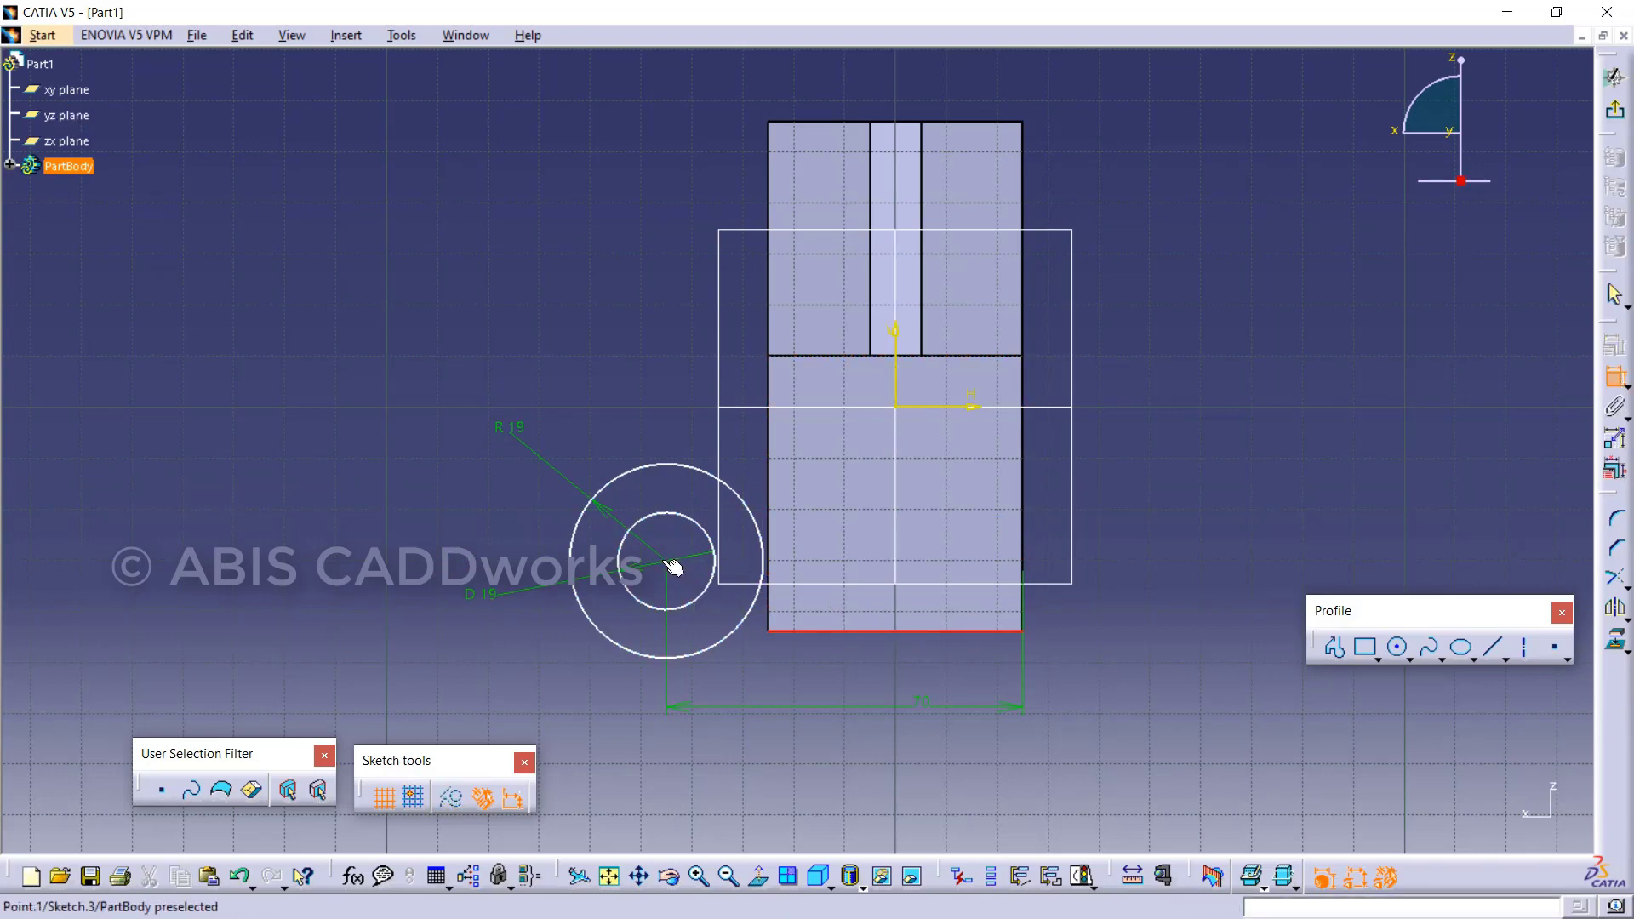
left_click(669, 563)
left_click(457, 572)
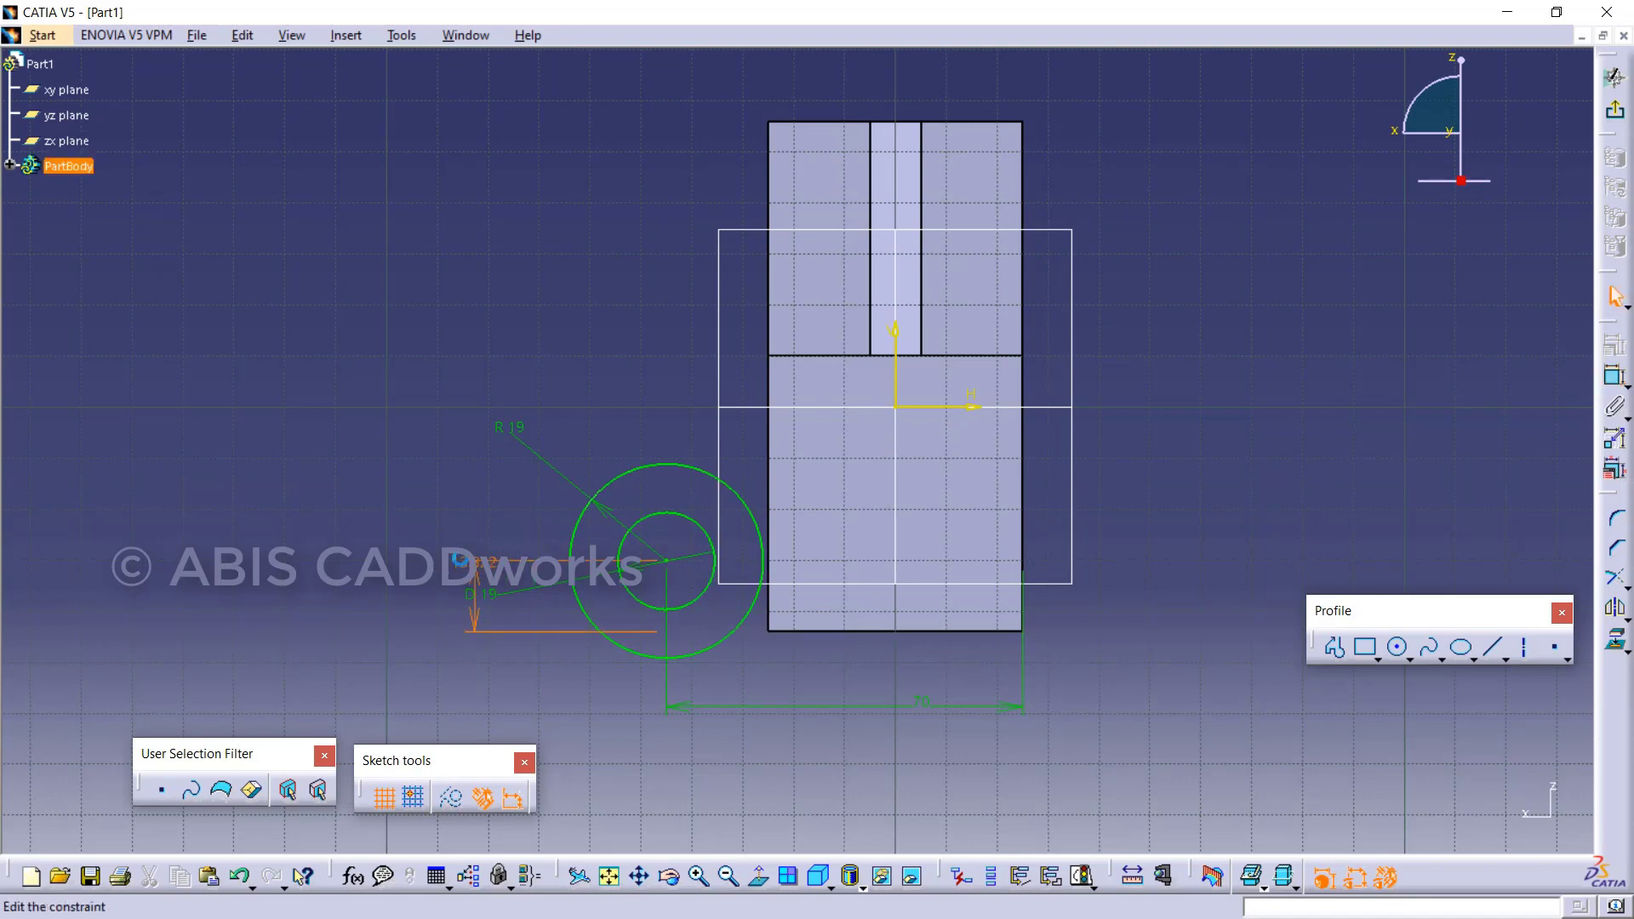
double_click(462, 565)
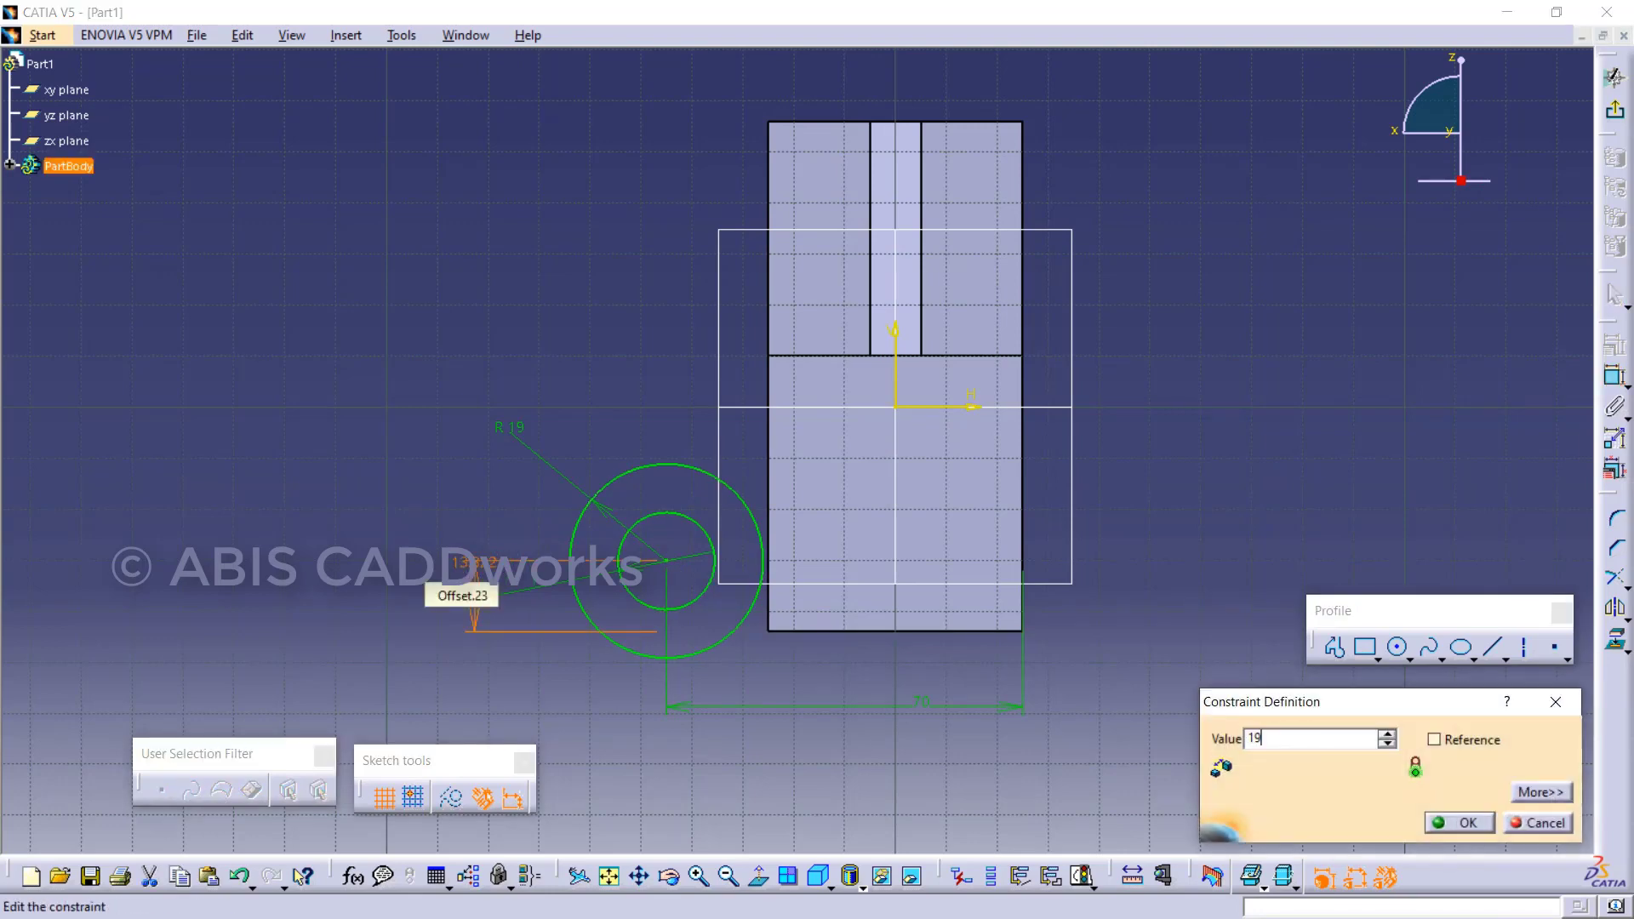
type("19")
key("Return")
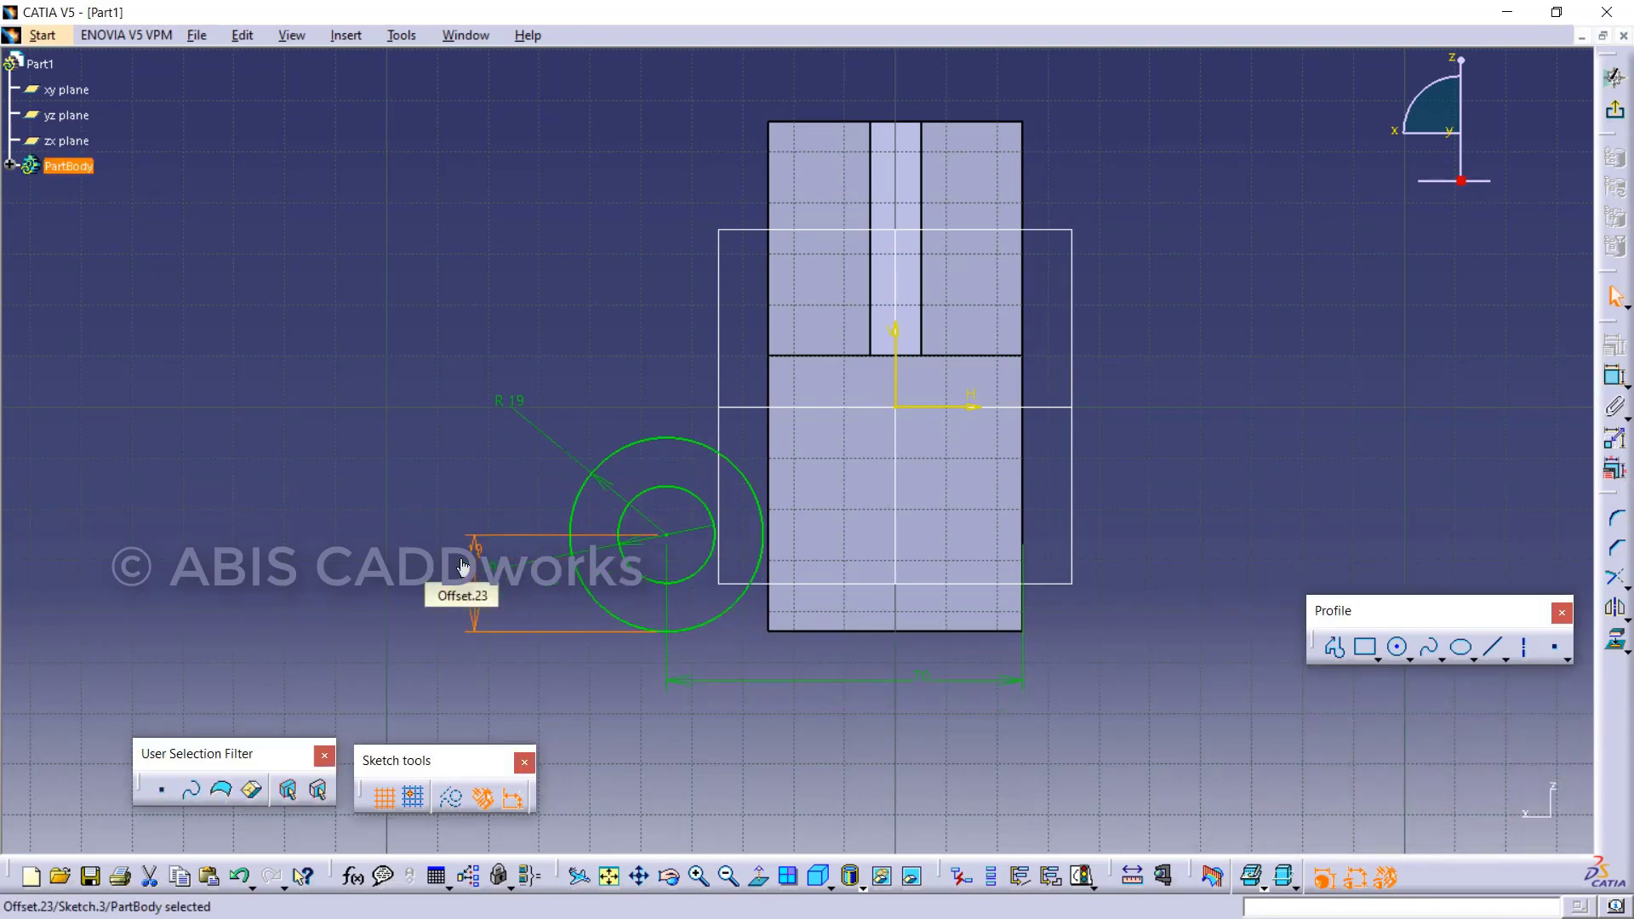
left_click(1133, 407)
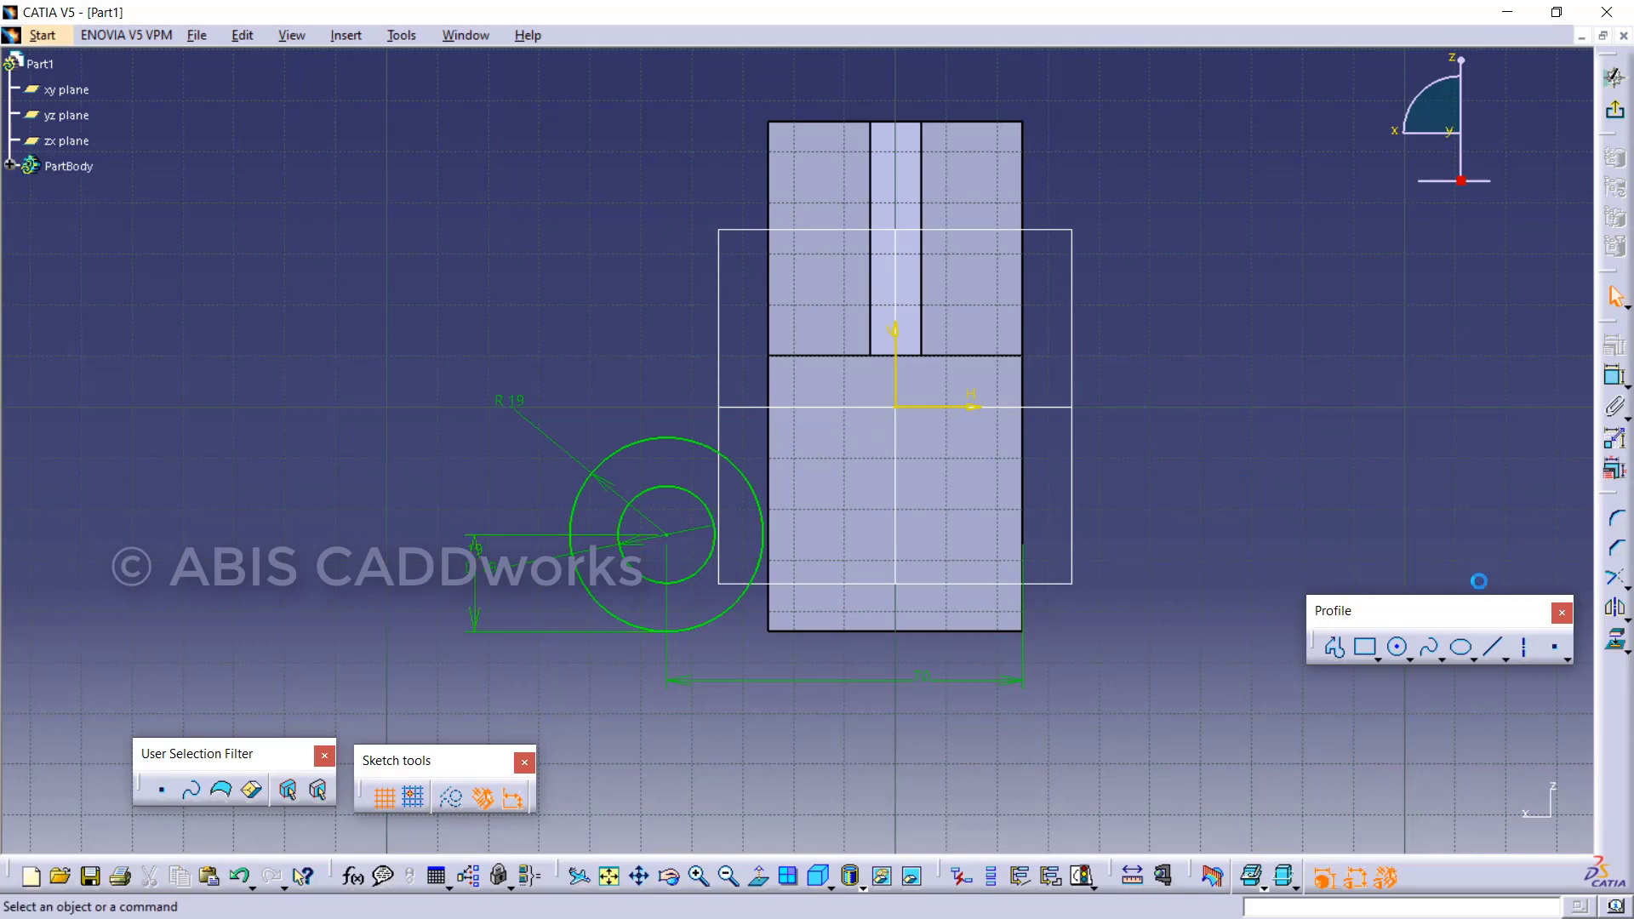
Project the horizontal edge below the stiffener, at the top of the leg's face, into the sketch.
left_click(1612, 636)
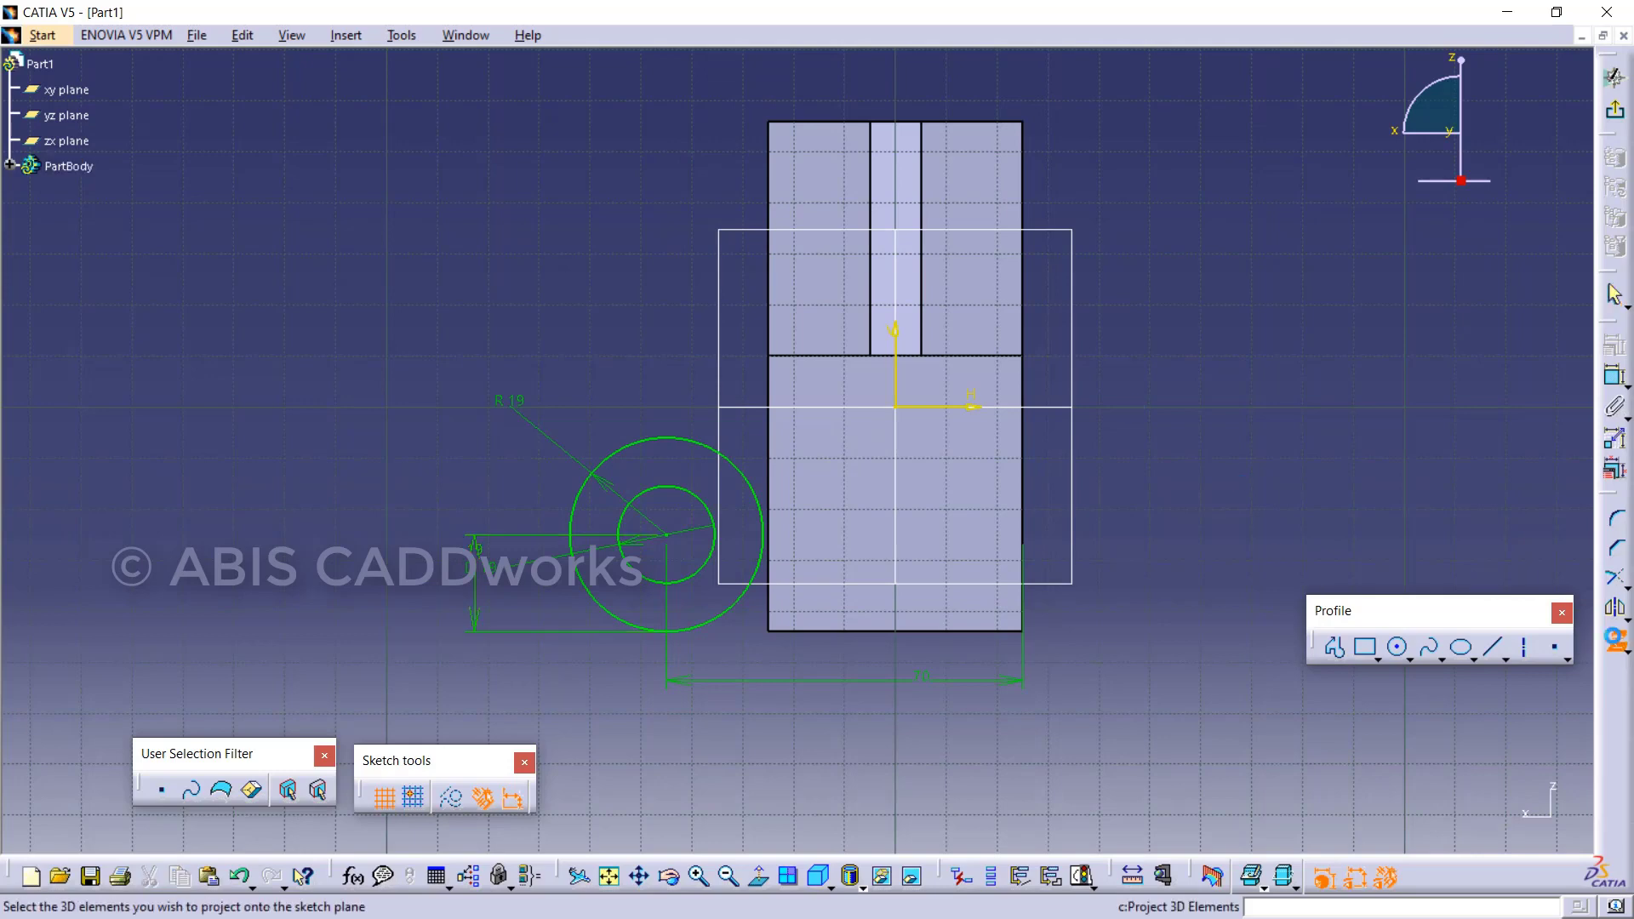
left_click(822, 357)
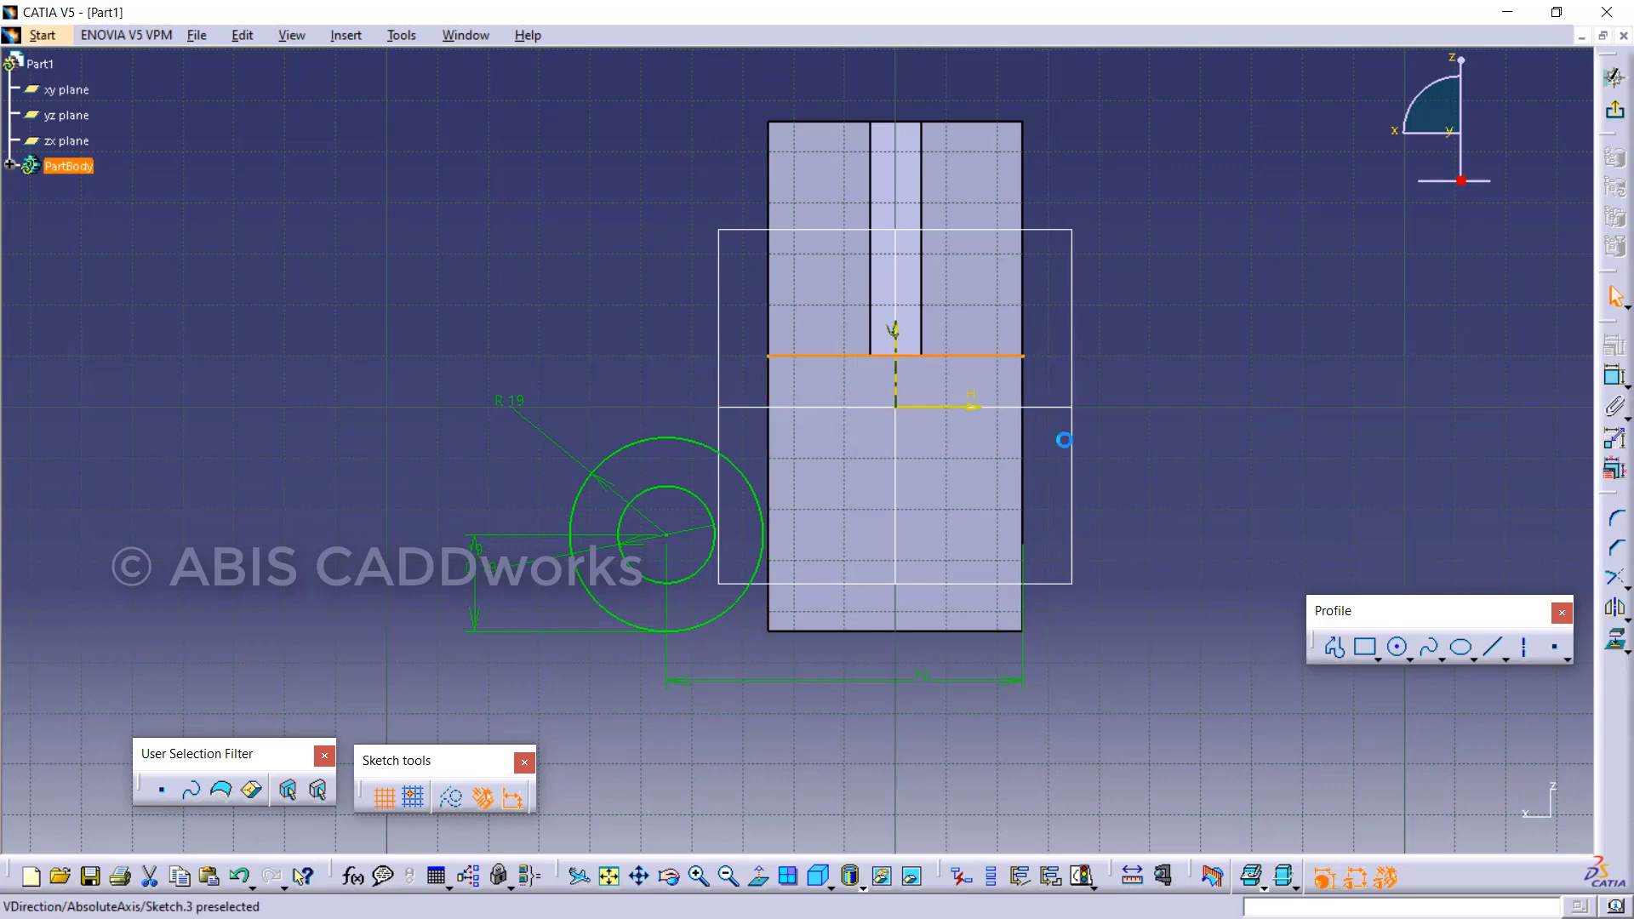
left_click(1022, 485)
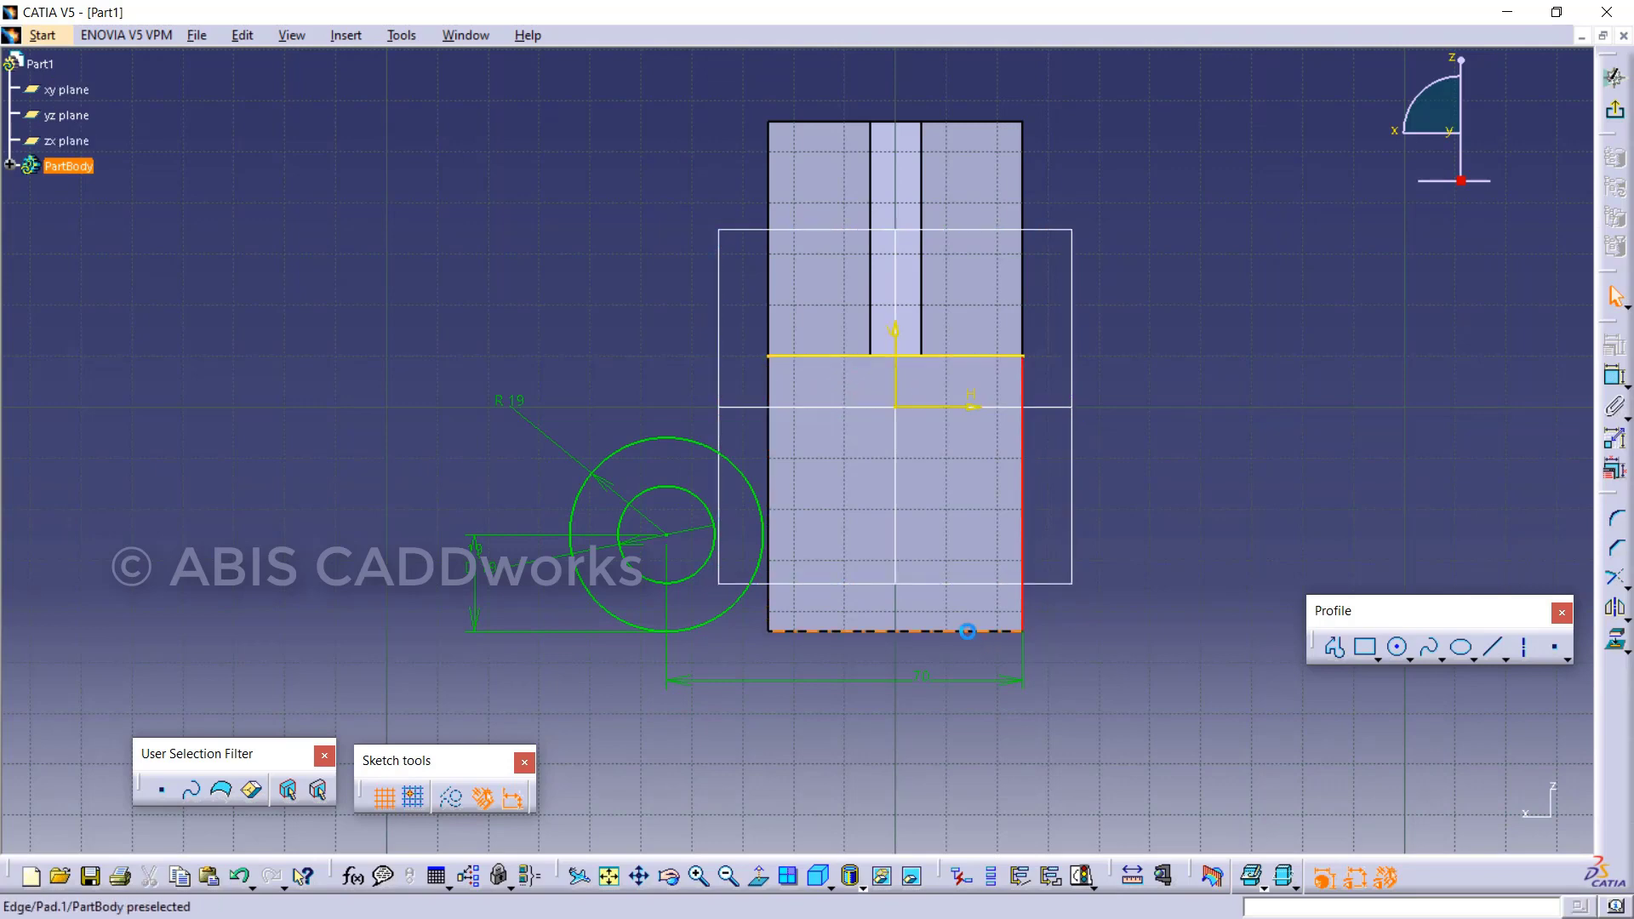
left_click(968, 631)
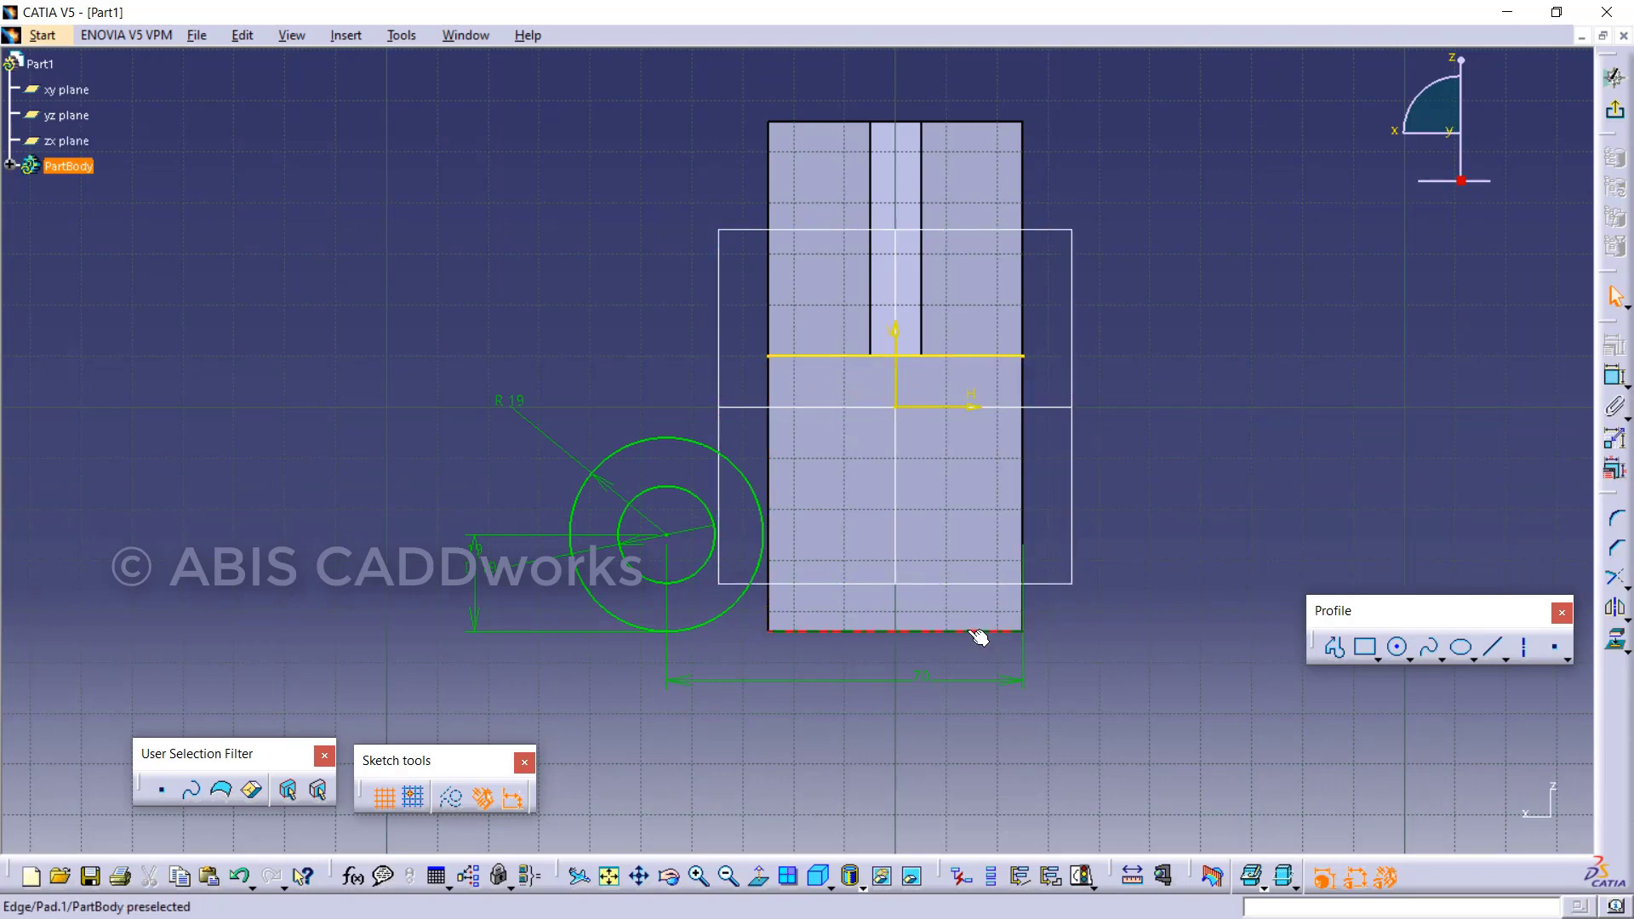
Draw a sloped line about 37 mm long from the projected edge's end nearest the circles, tangent to the outer circle.
left_click(1492, 646)
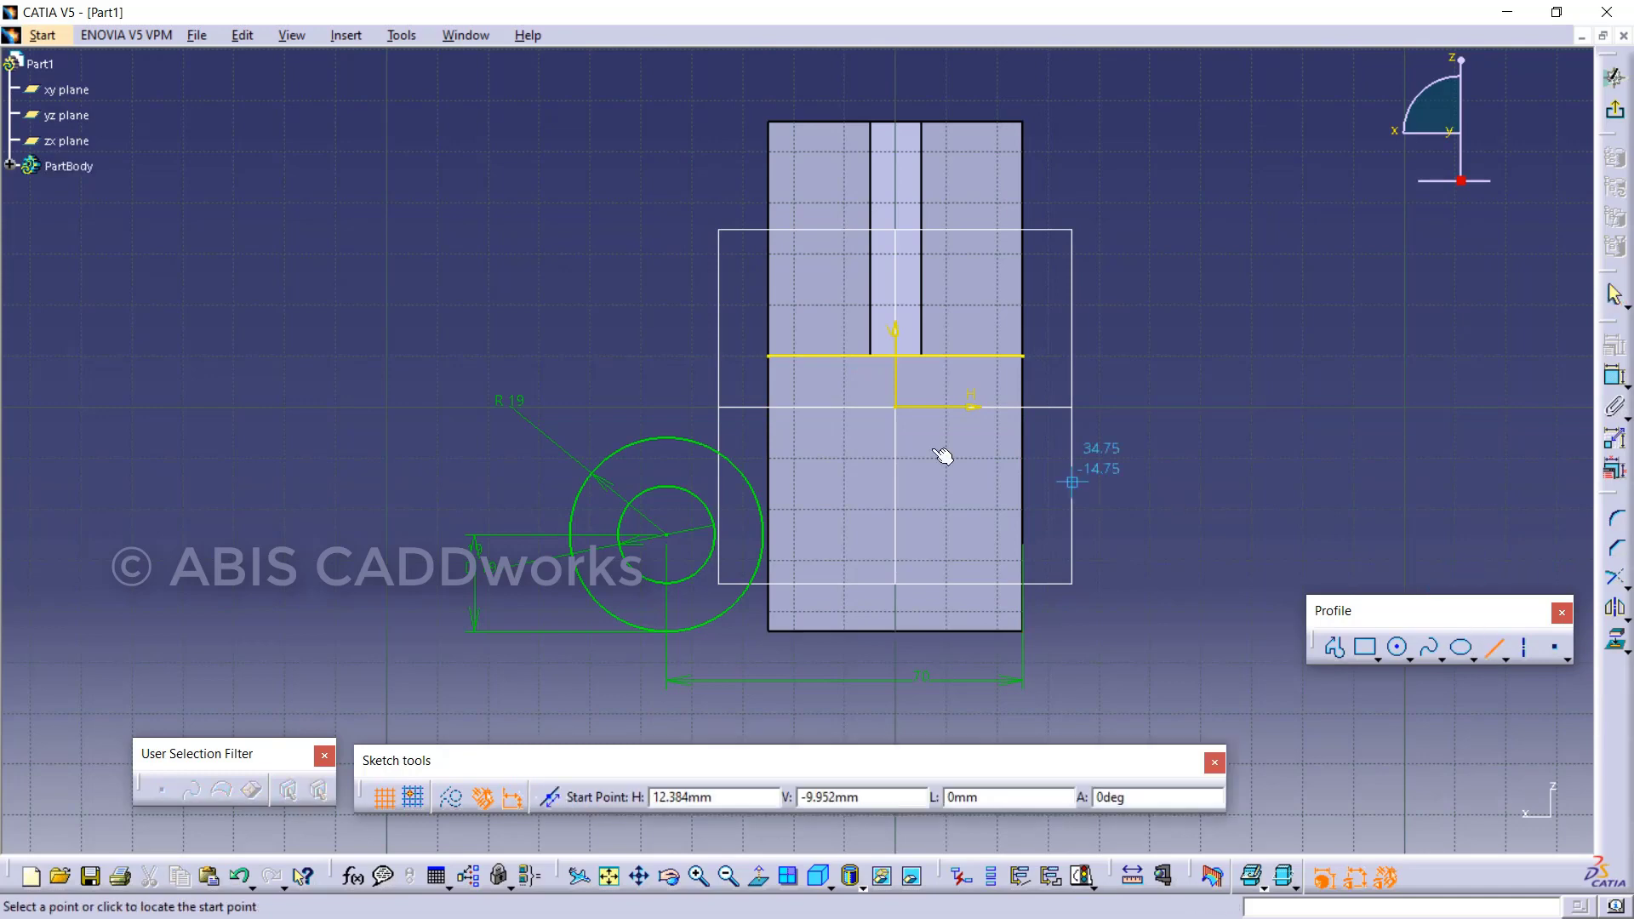
left_click(773, 360)
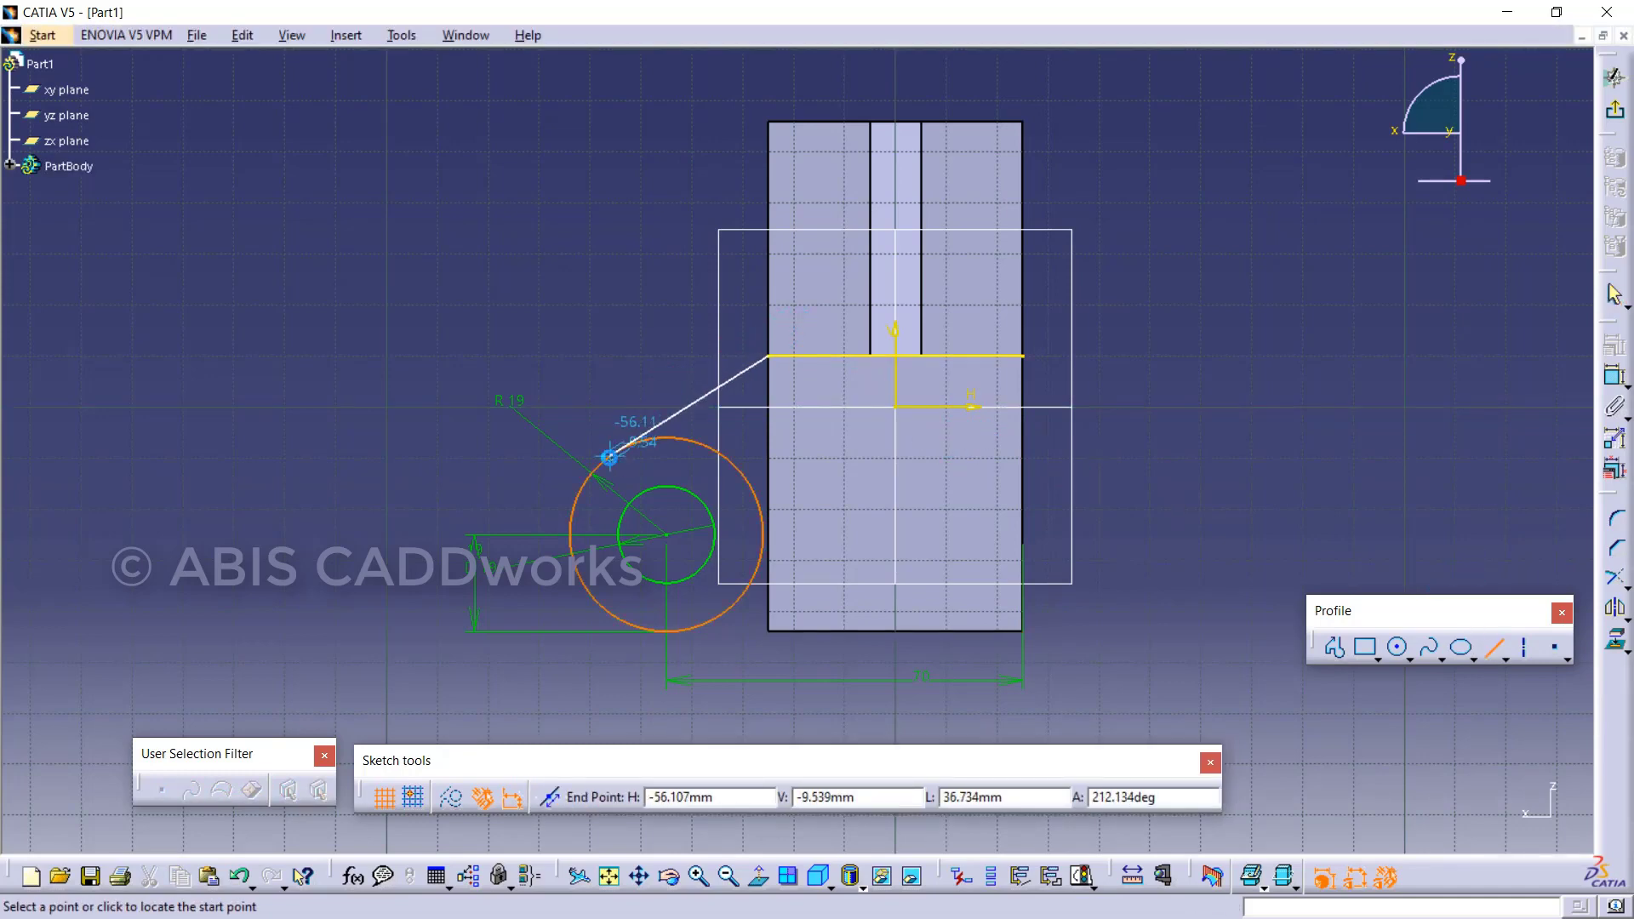
left_click(609, 457)
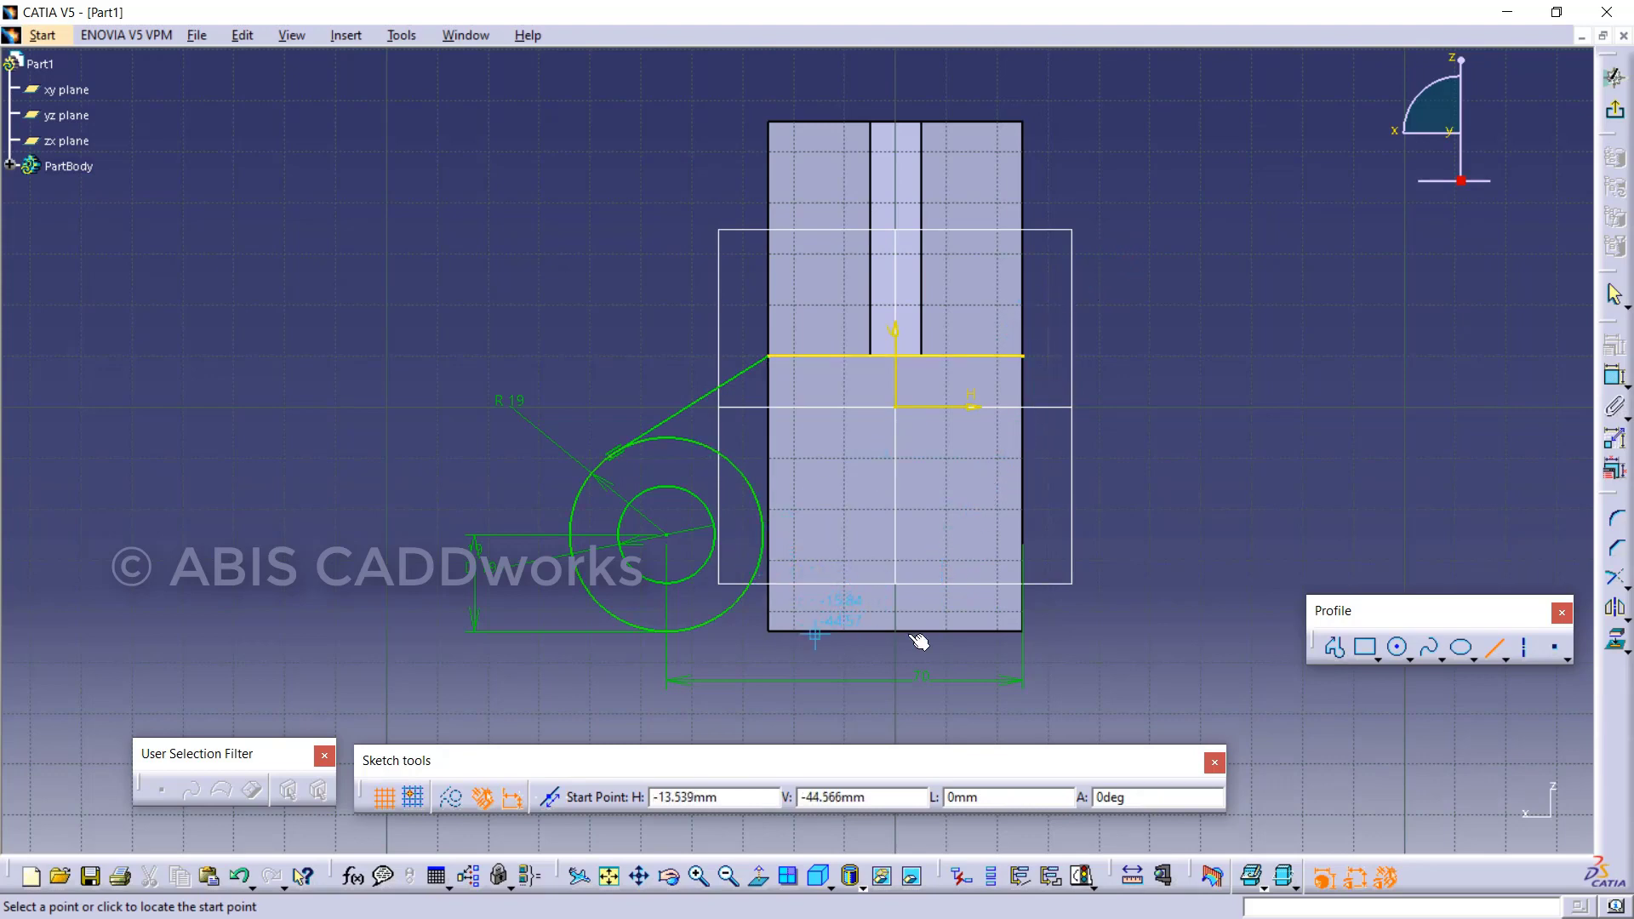
Project the leg's far vertical and bottom edges, and draw a 20 mm horizontal line from the near bottom corner to the outer circle's lowest point.
left_click(1614, 638)
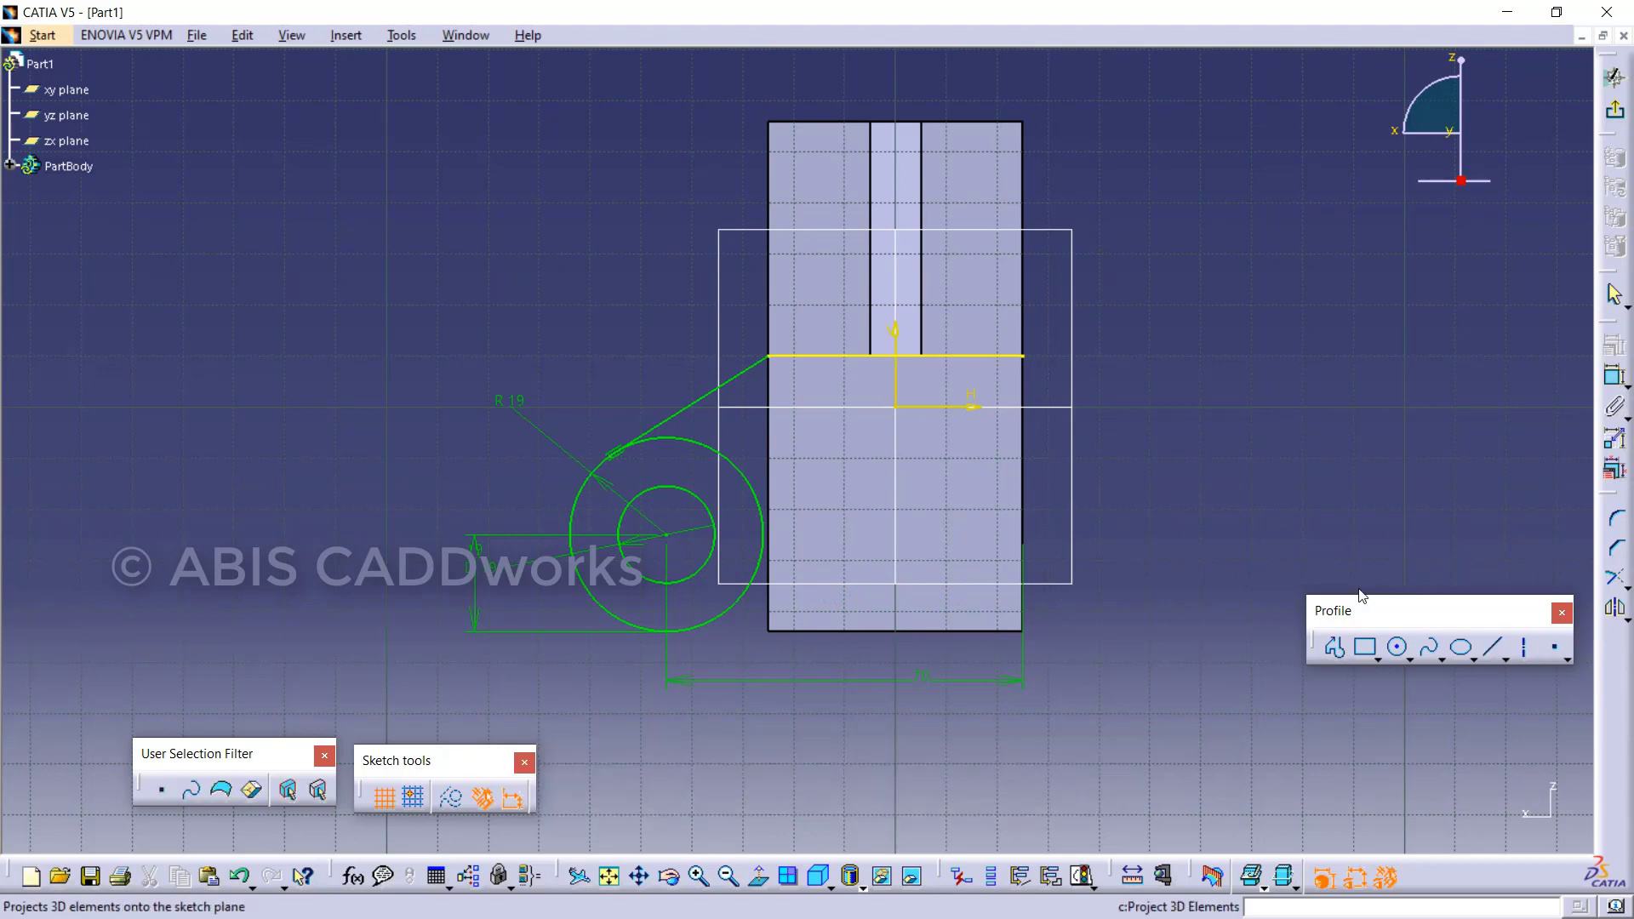
left_click(971, 629)
left_click(1491, 651)
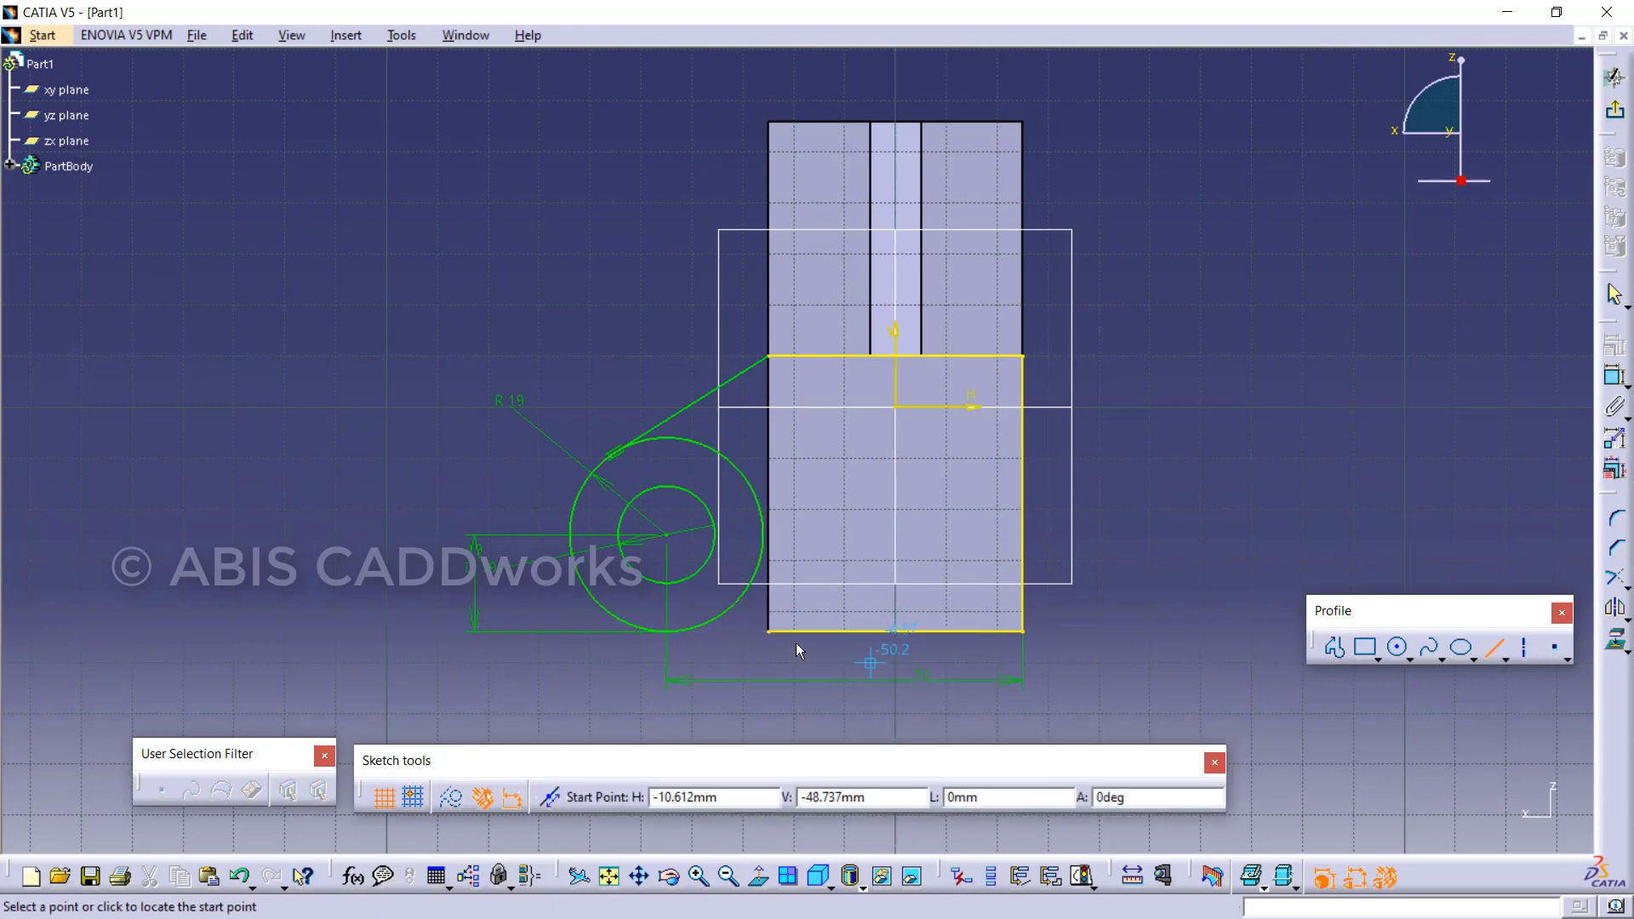
left_click(769, 630)
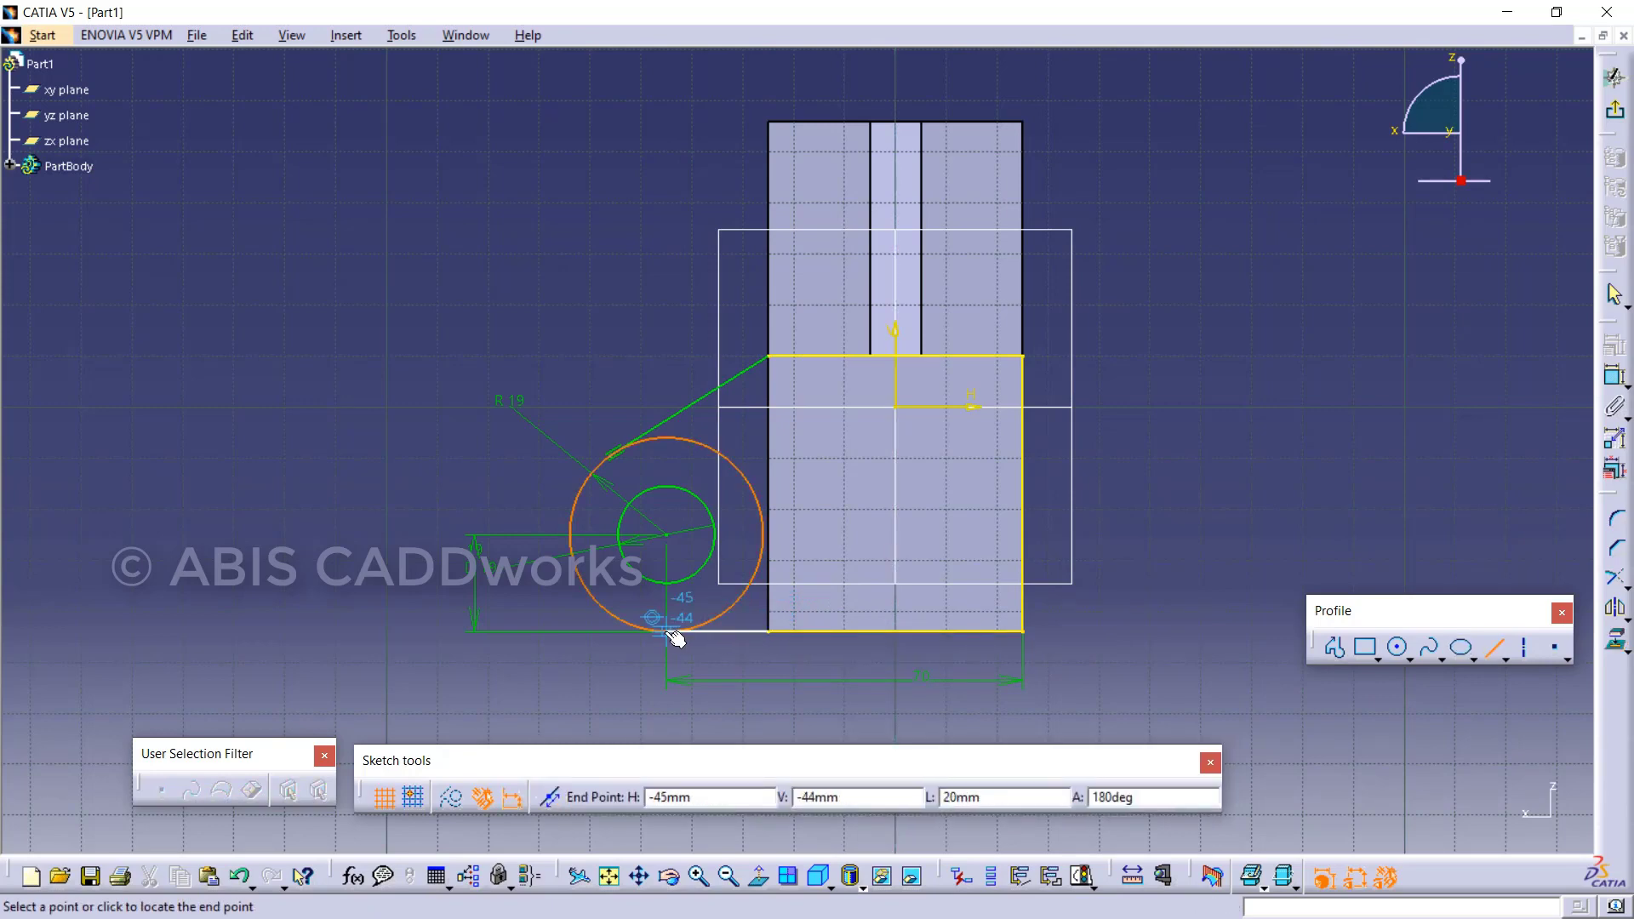
left_click(674, 637)
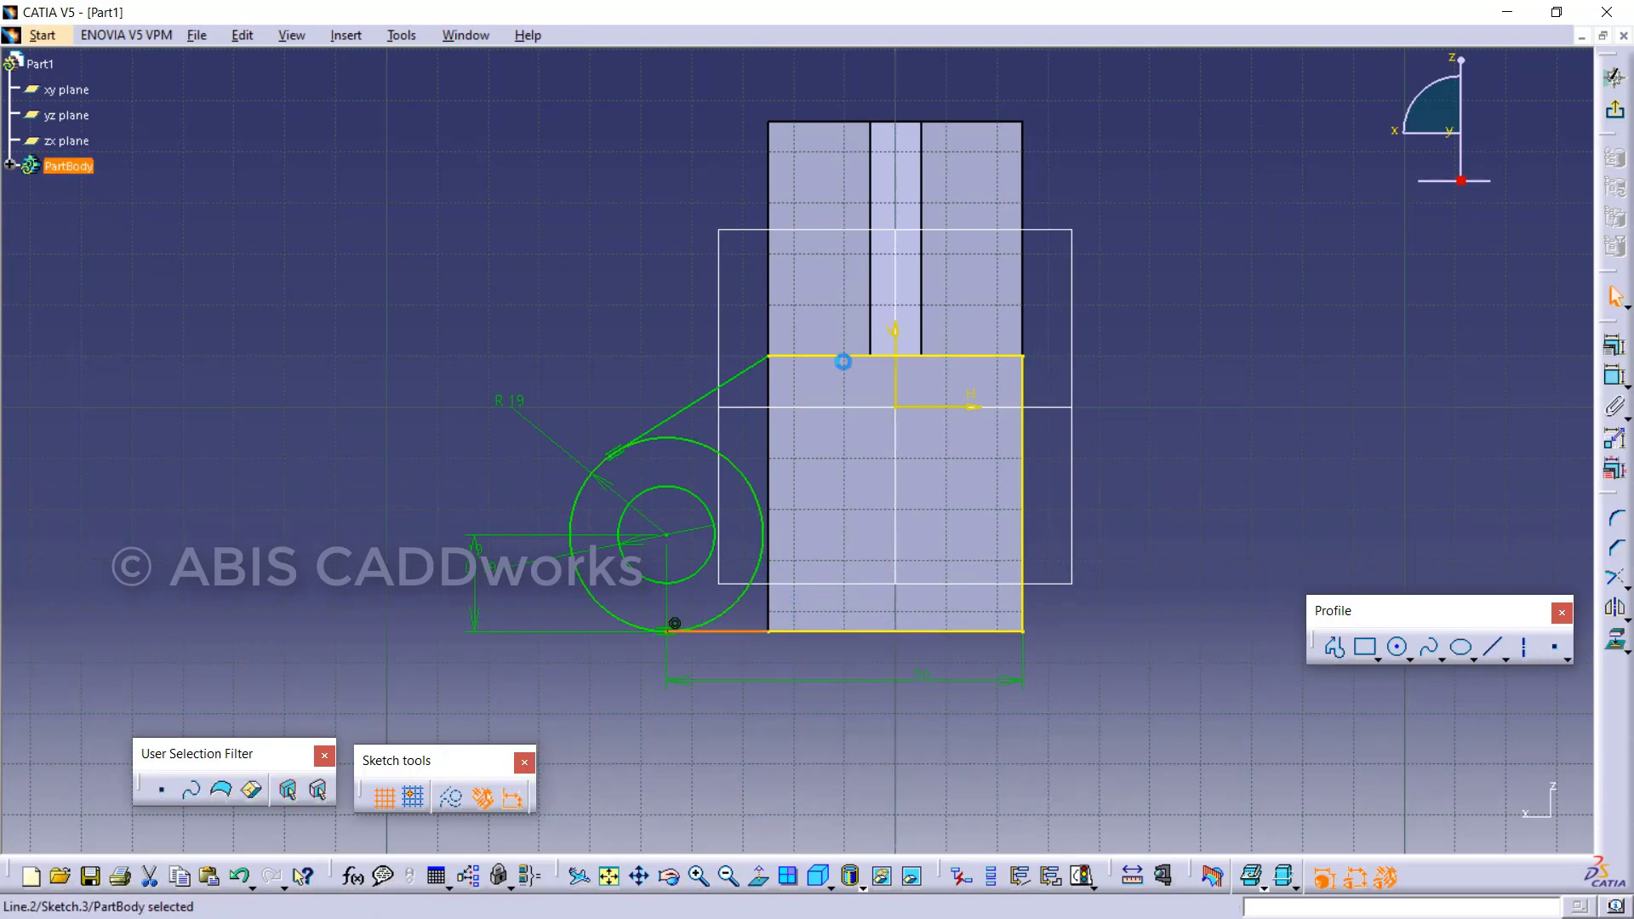
Try to trim the outer circle on the side facing the leg, and undo the trims.
left_click(1613, 582)
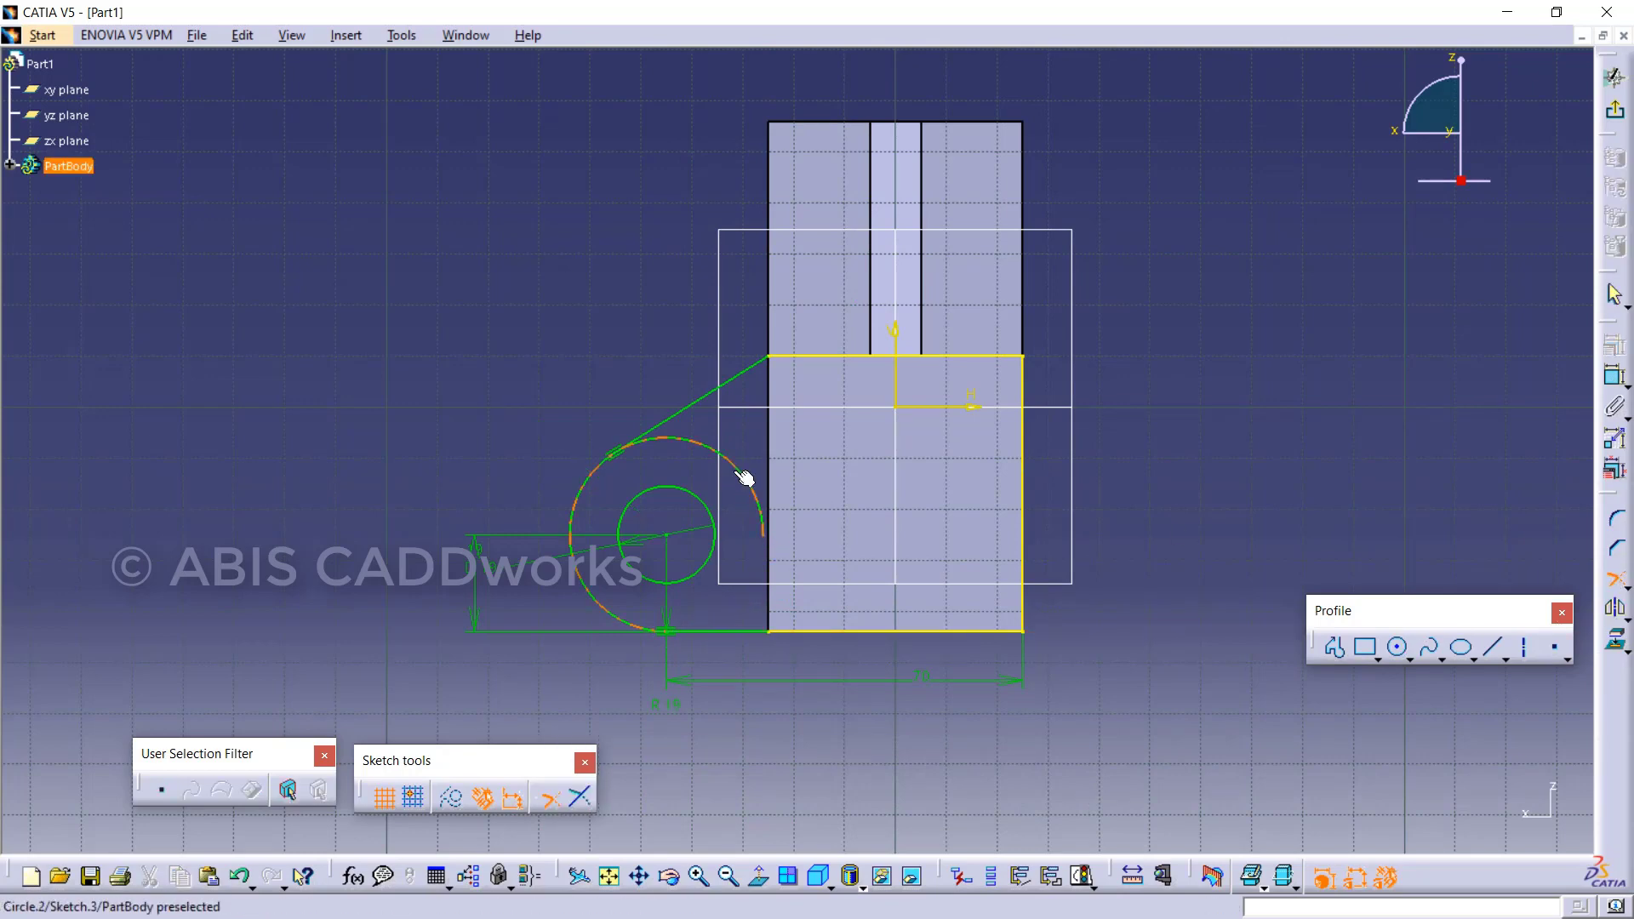
left_click(744, 478)
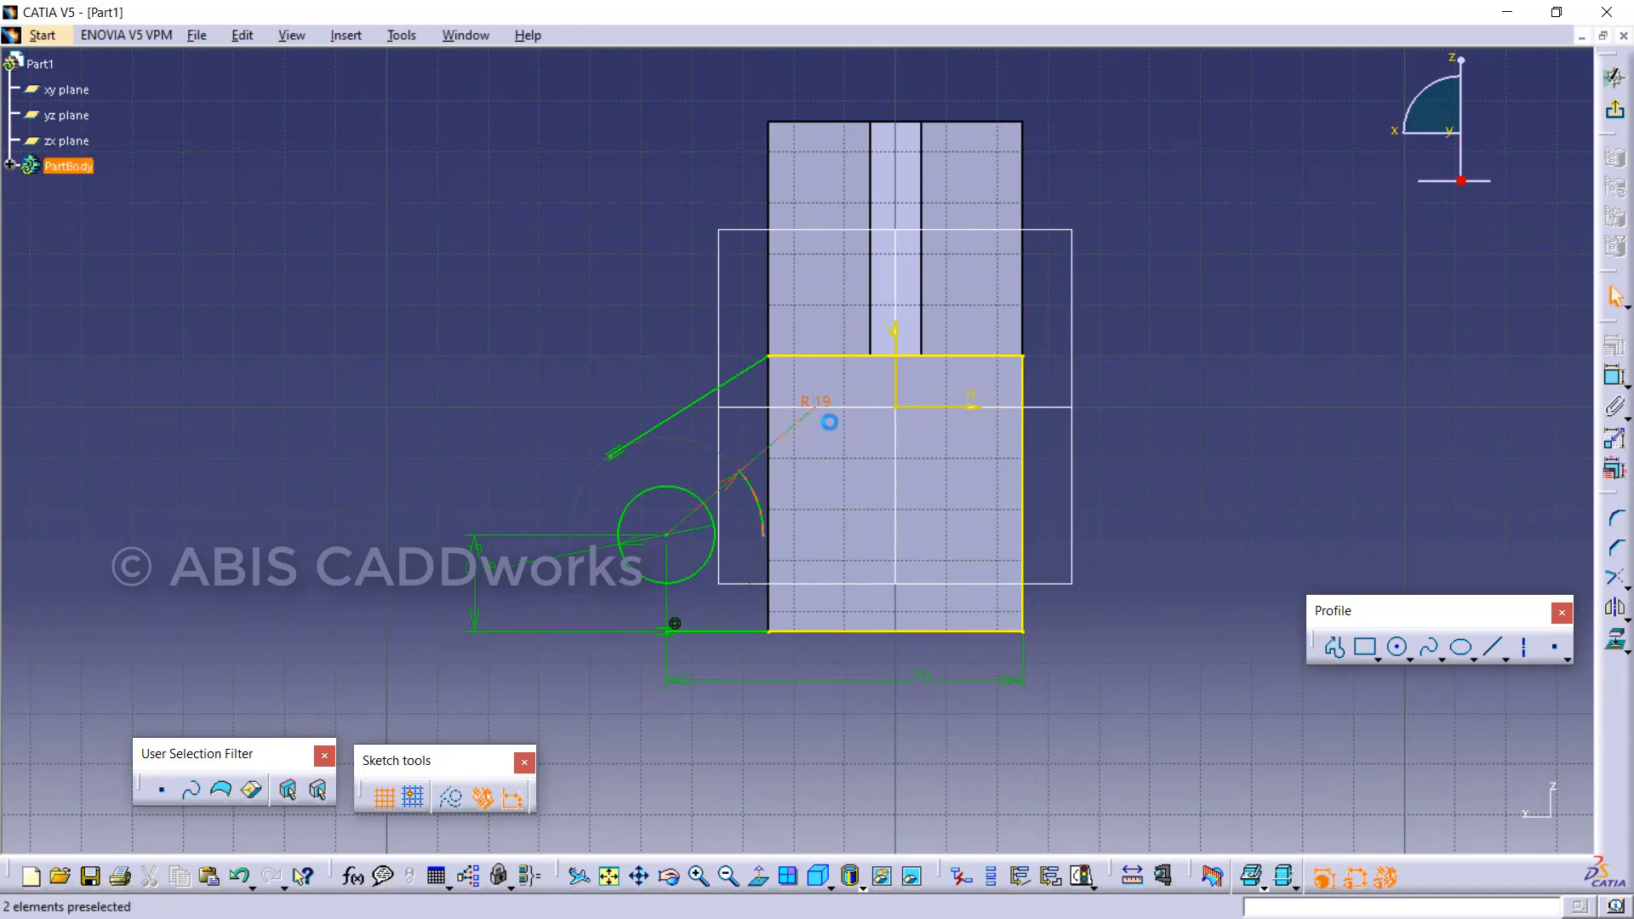
key("ctrl+z")
key("ctrl+z")
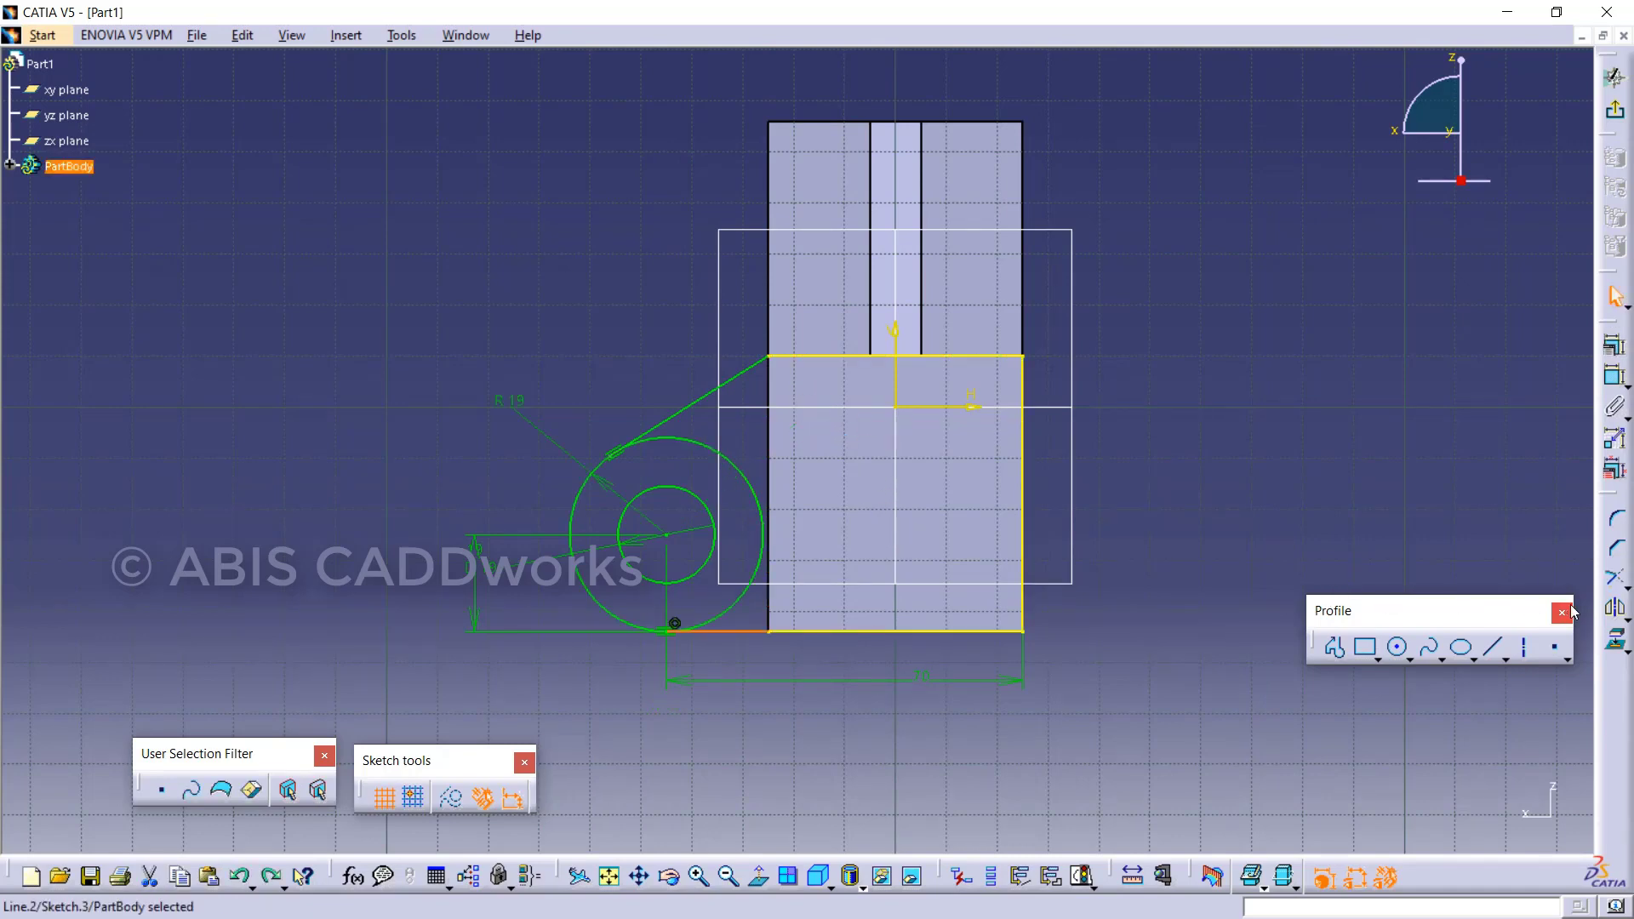
Trim away the lug's outer circle, keeping the inner circle, the sloped line and the short bottom line.
left_click(681, 631)
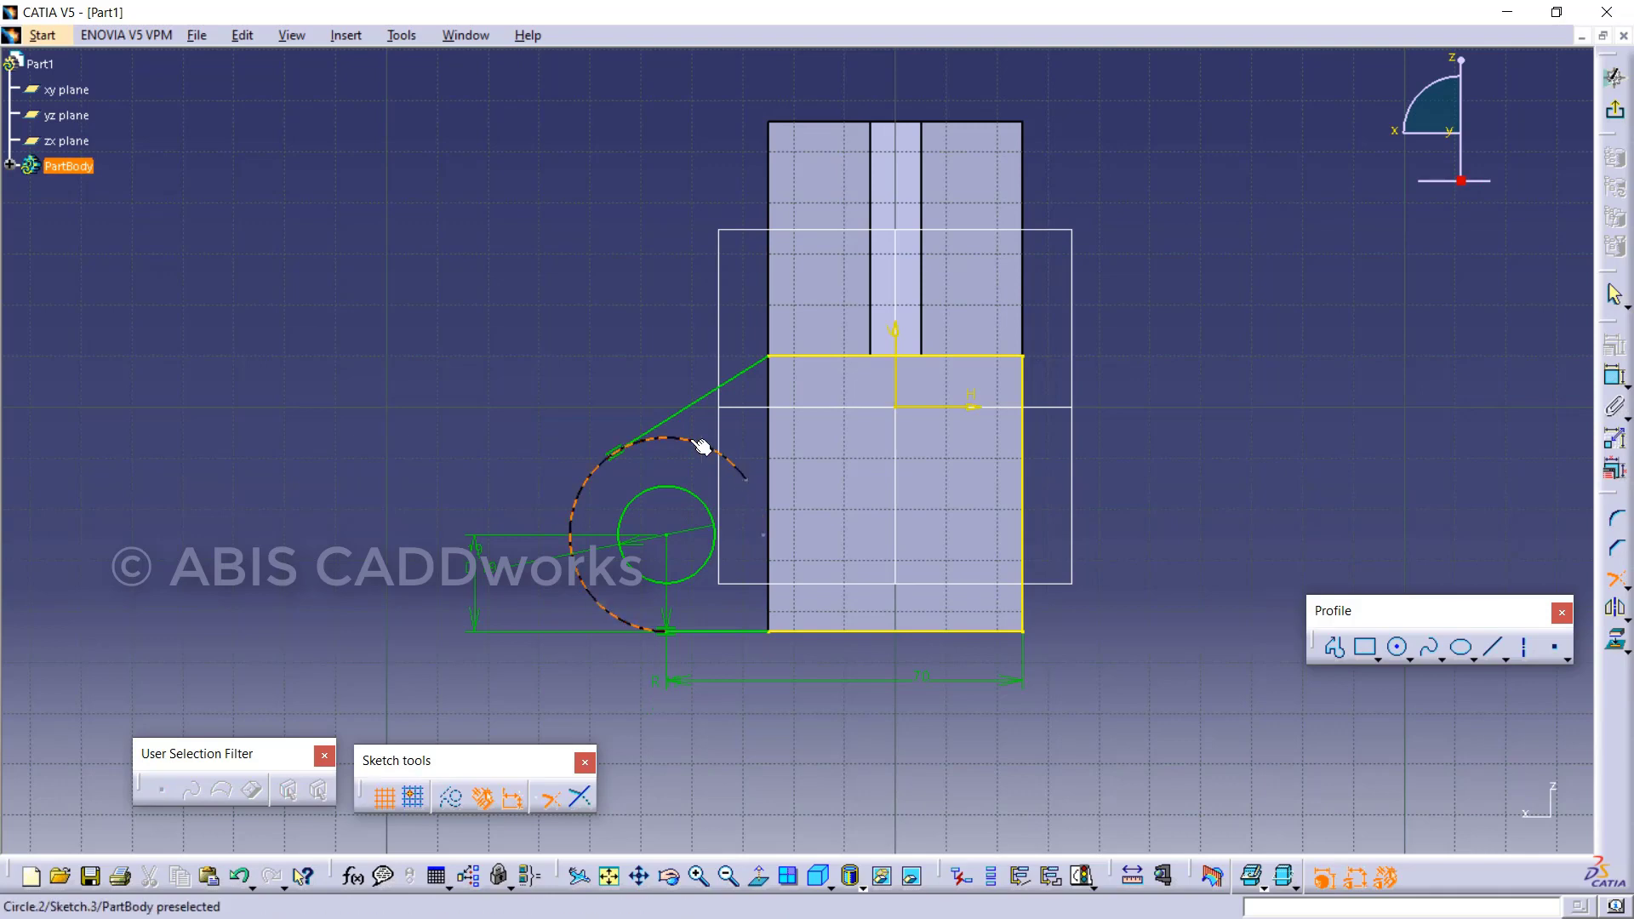
left_click(741, 529)
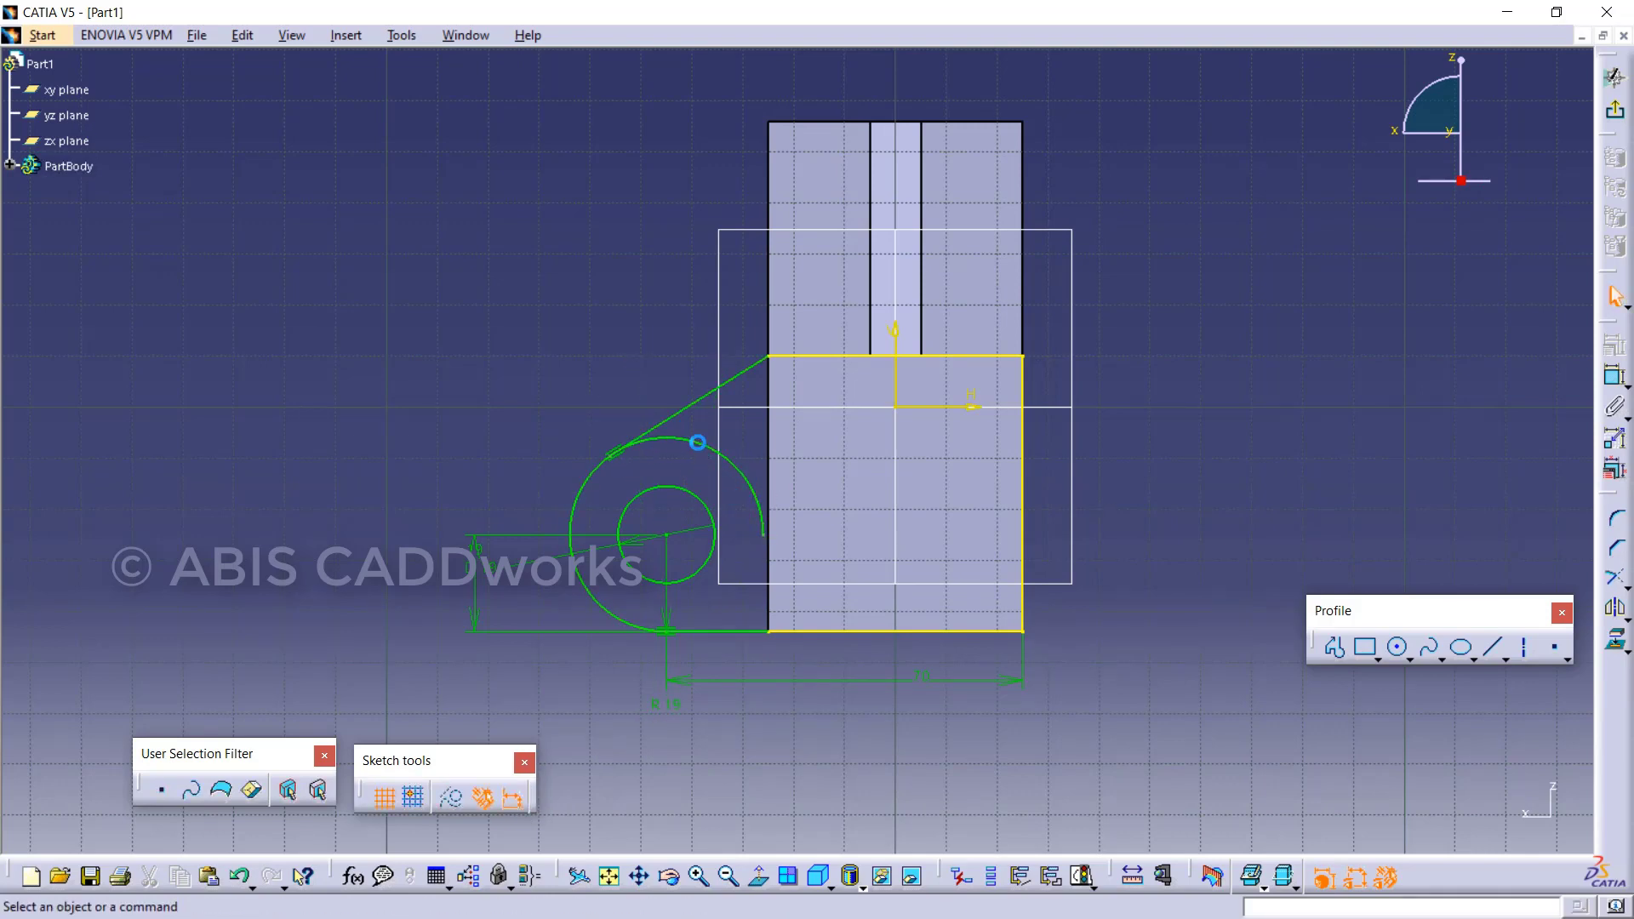
left_click(1617, 579)
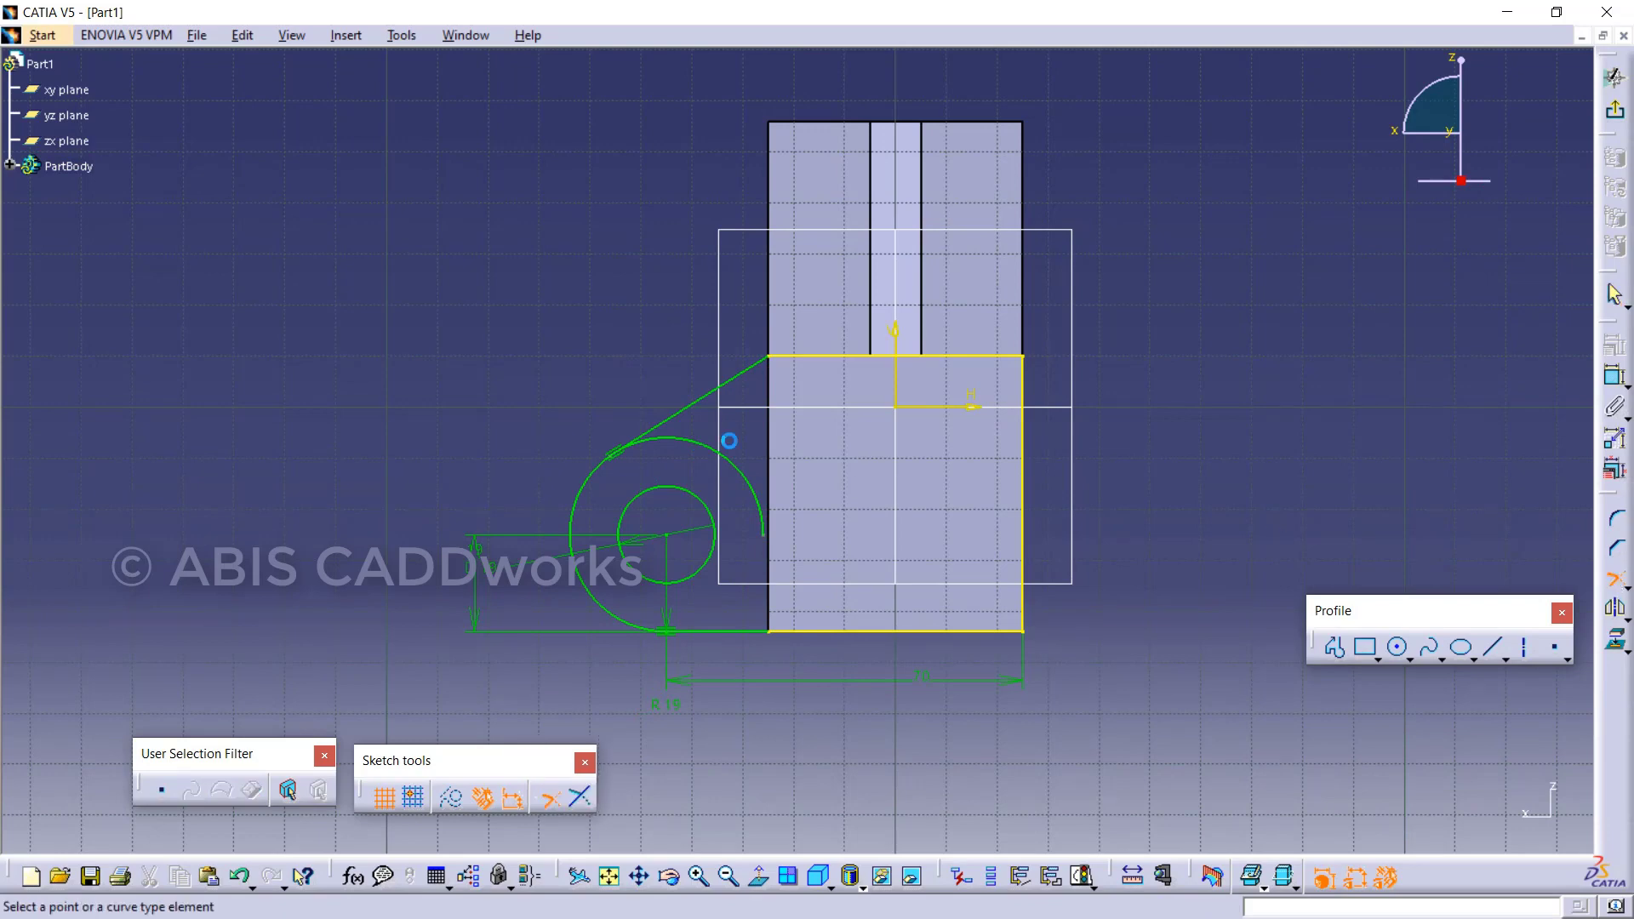
left_click(708, 451)
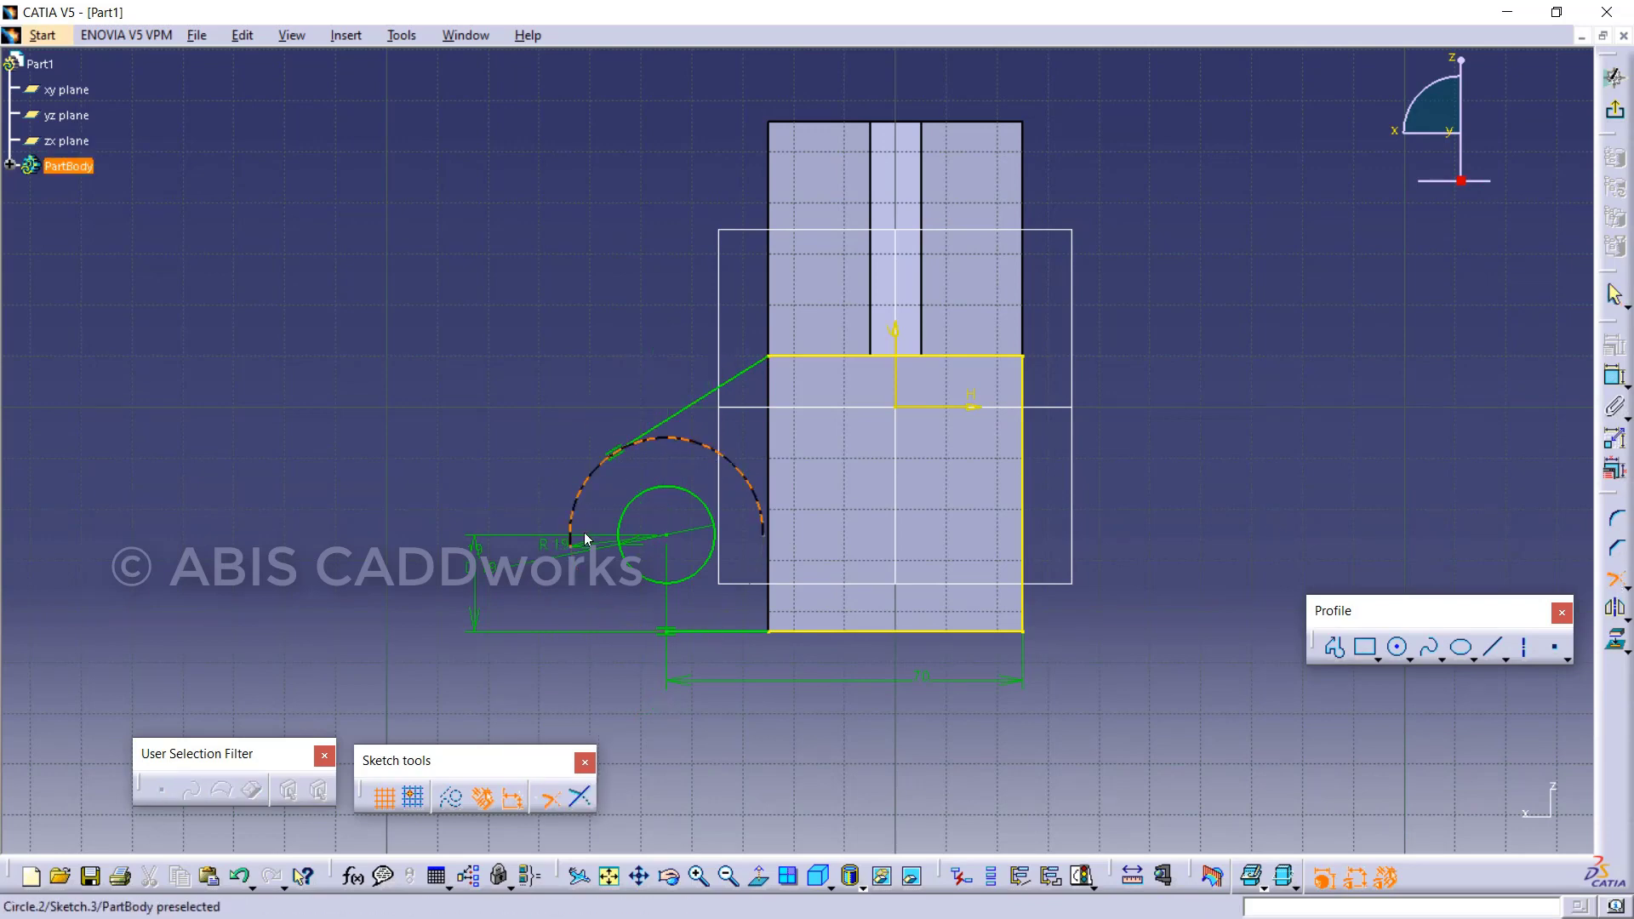
left_click(584, 547)
left_click(659, 630)
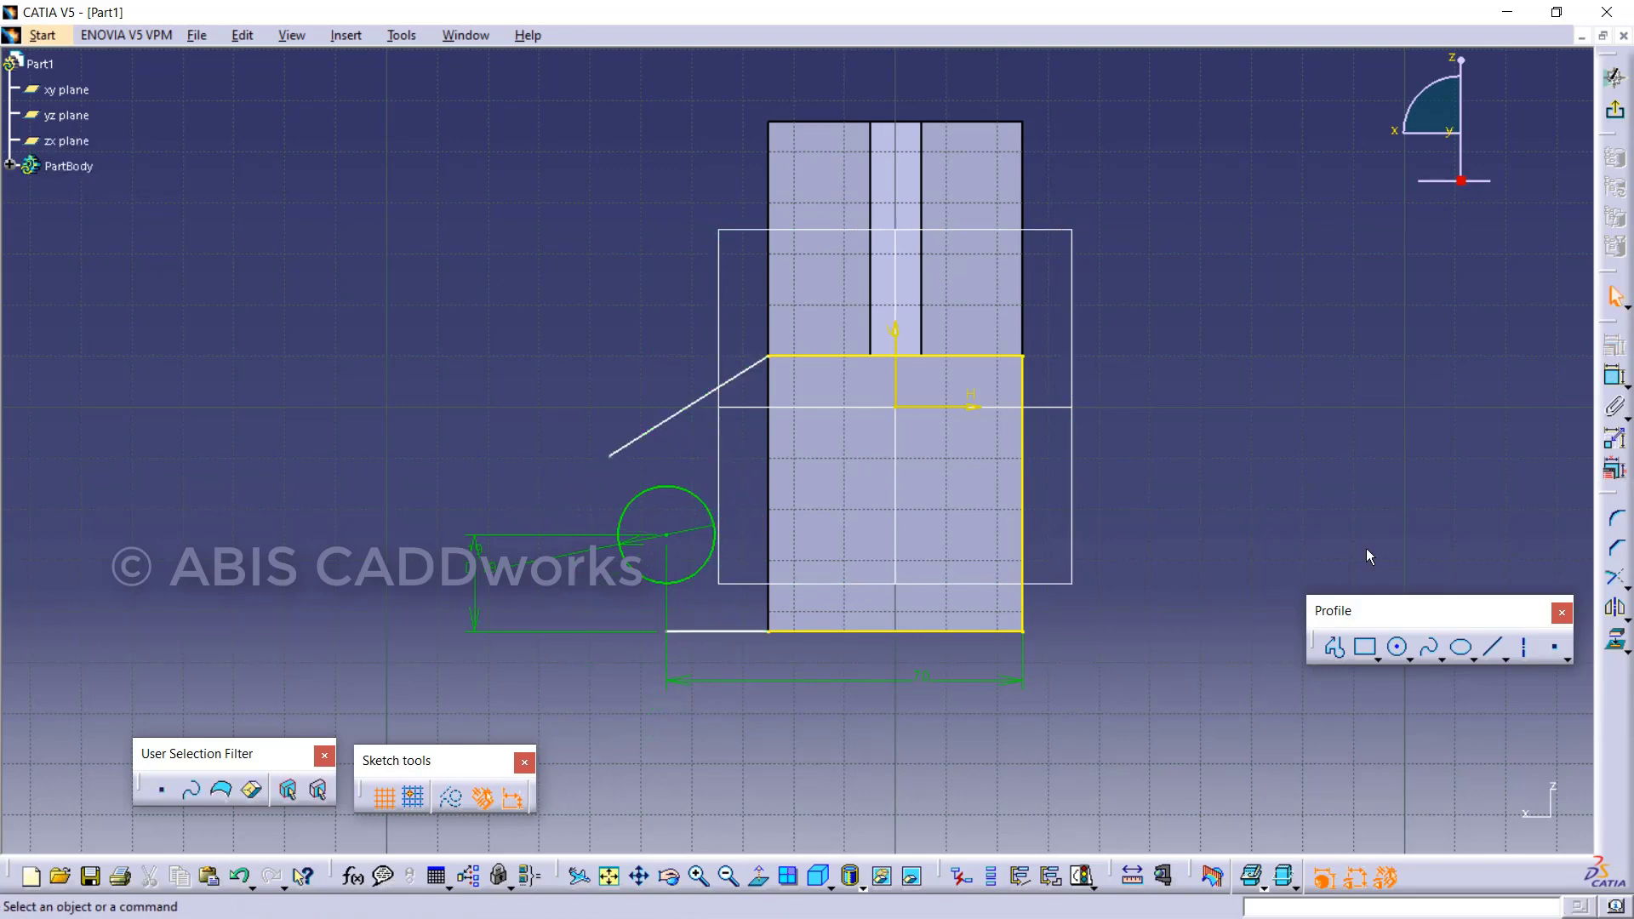
left_click(1409, 658)
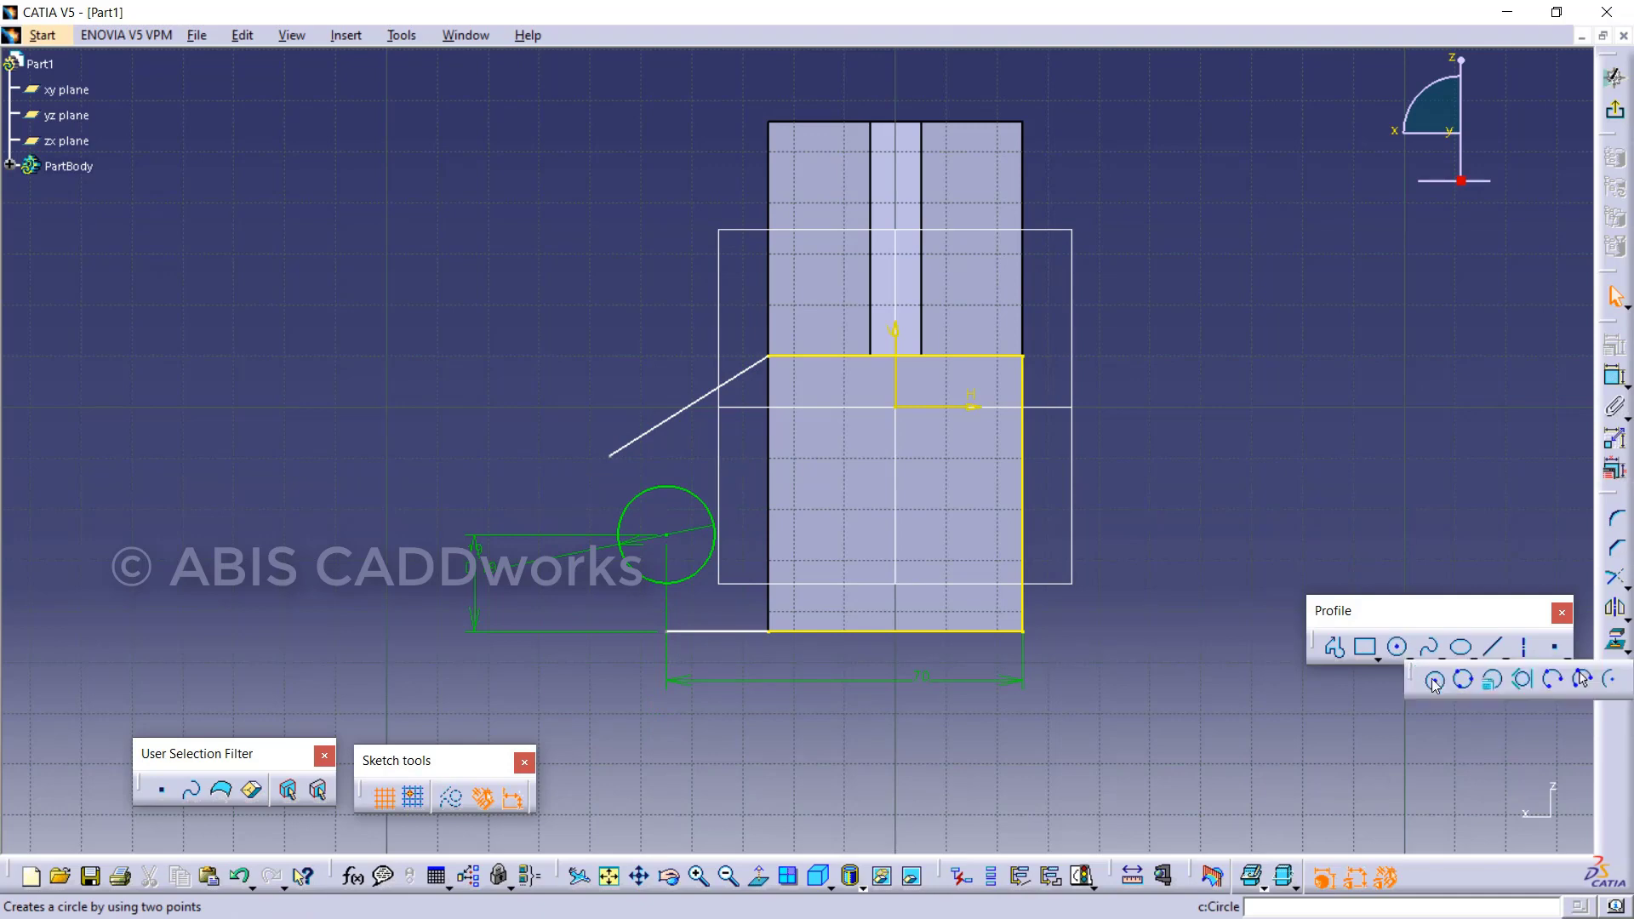
left_click(1462, 678)
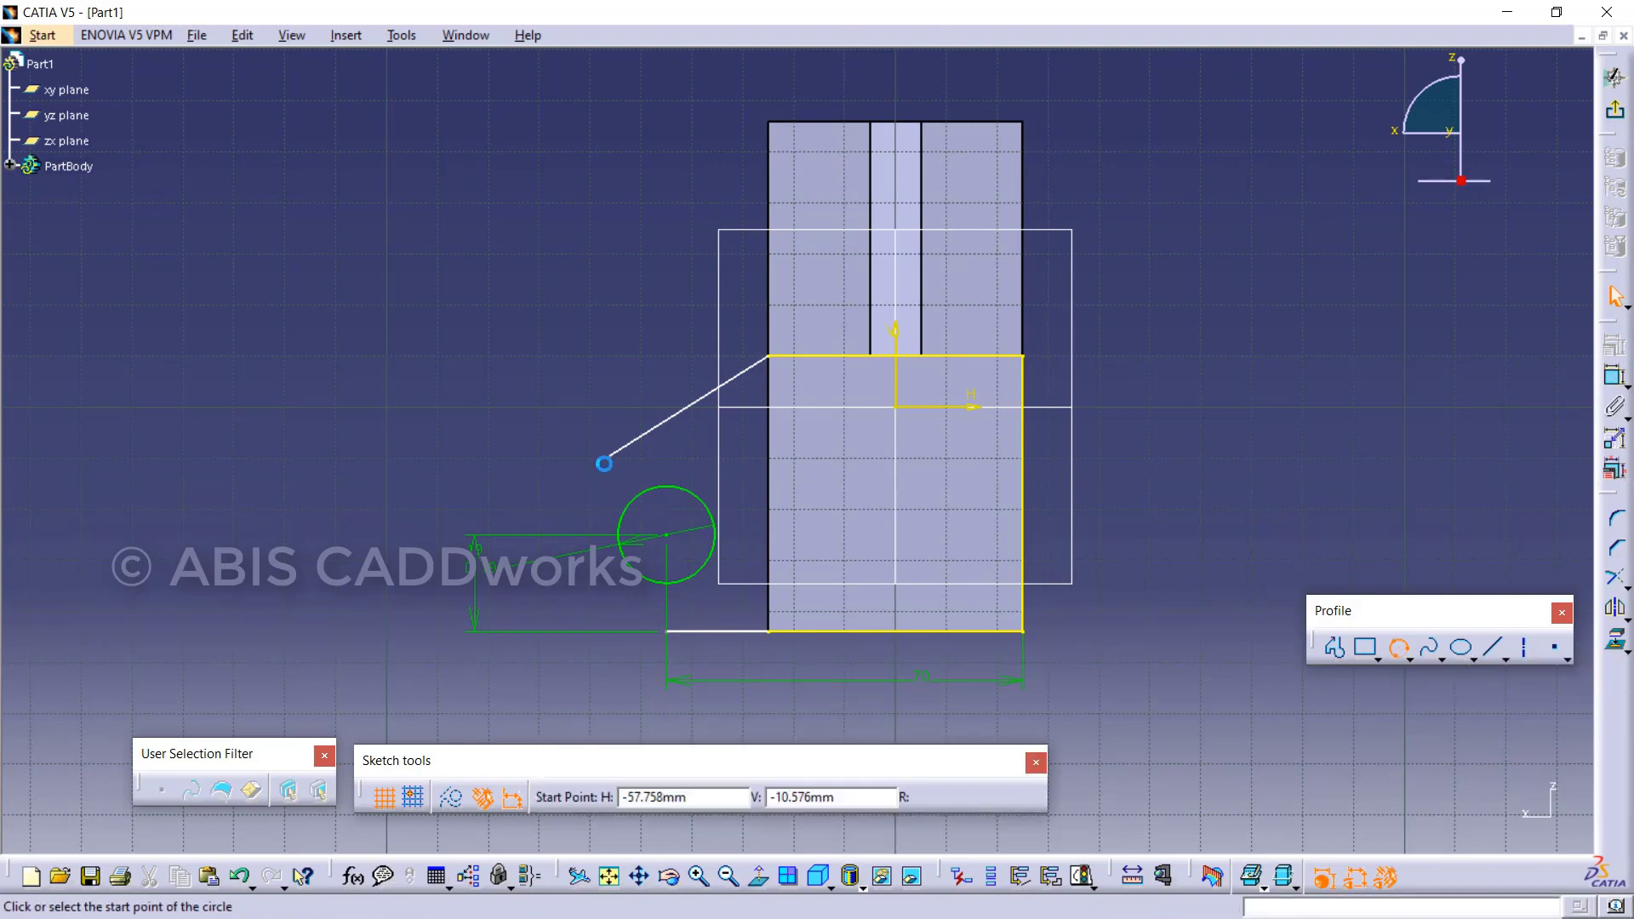
left_click(611, 458)
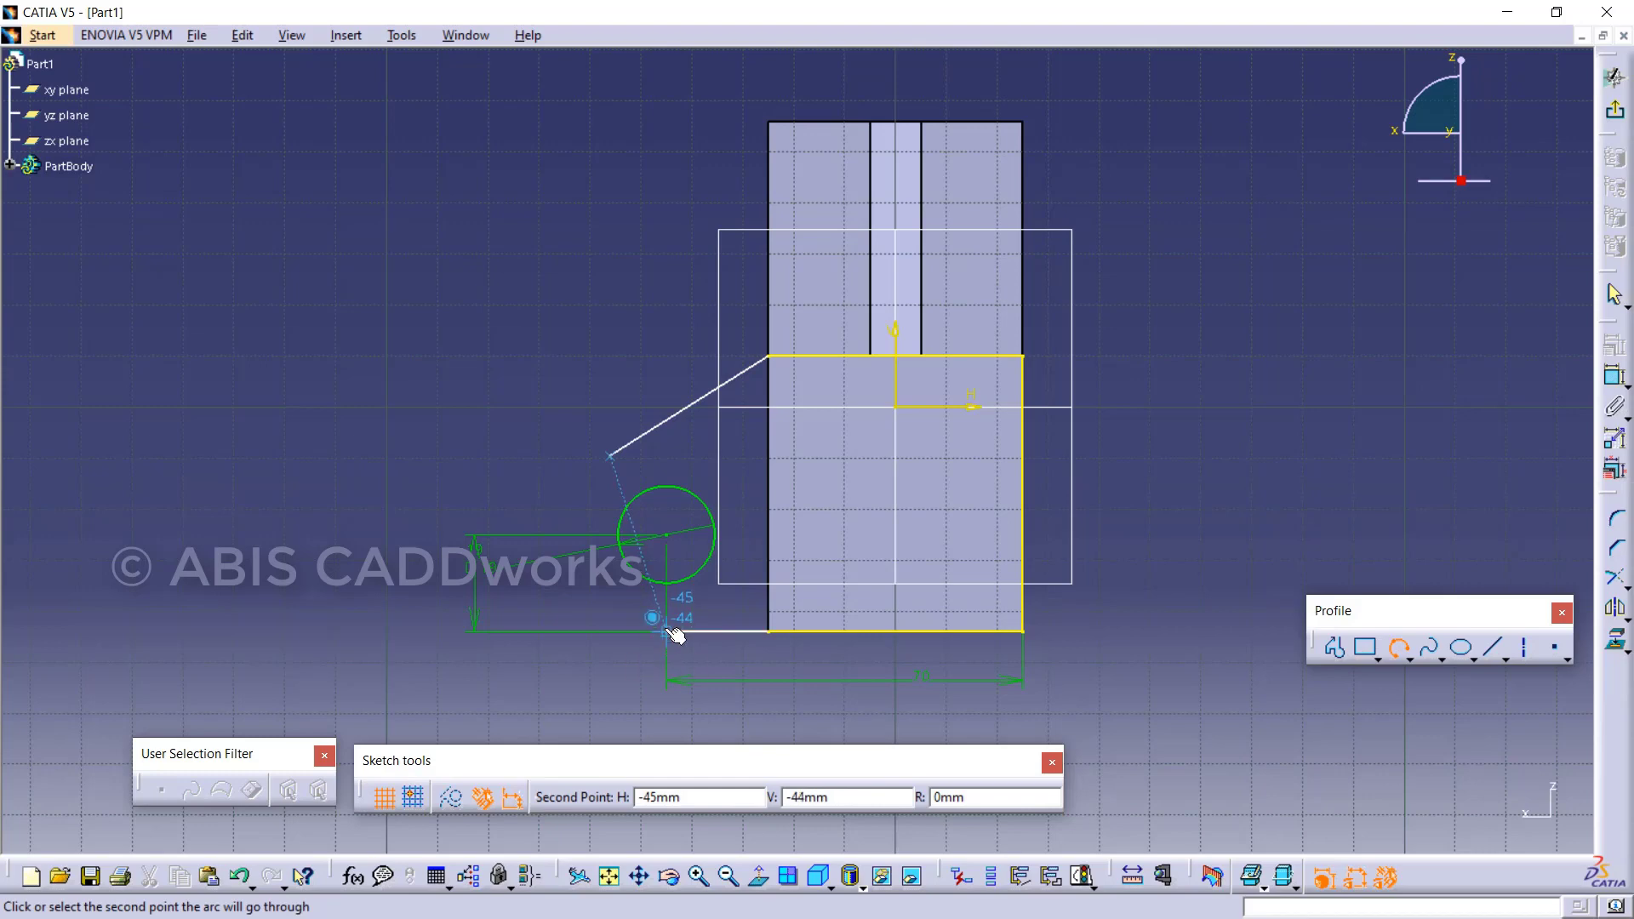
left_click(668, 631)
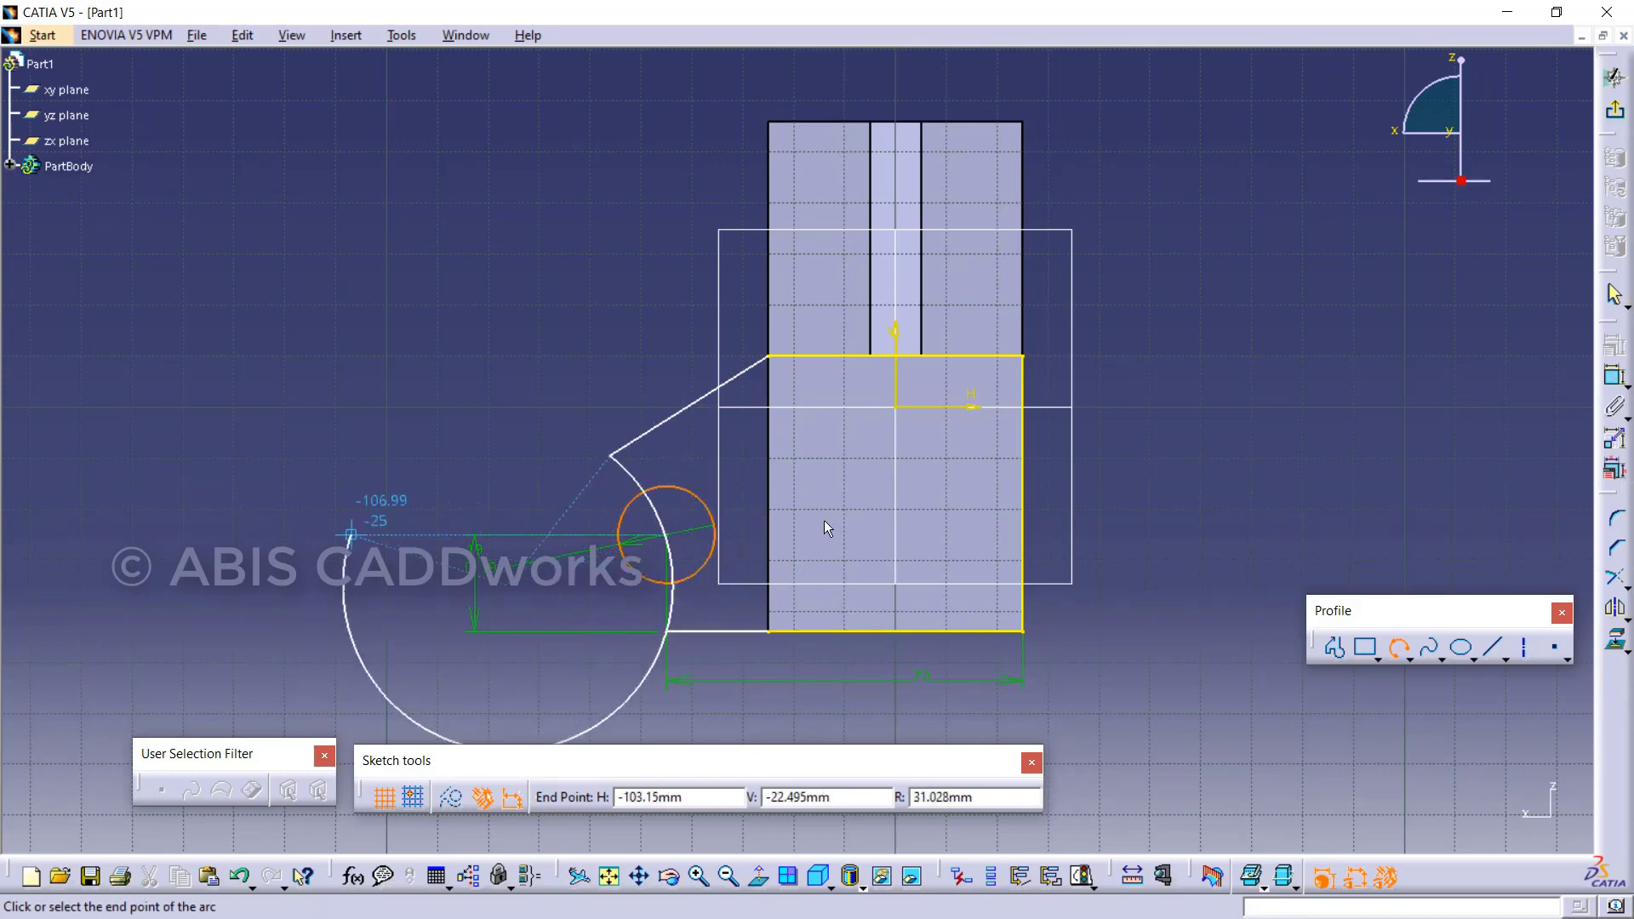
Draw an outward three-point arc of about 19 mm radius from the sloped line's lower end to the bottom line's free end.
left_click(1409, 657)
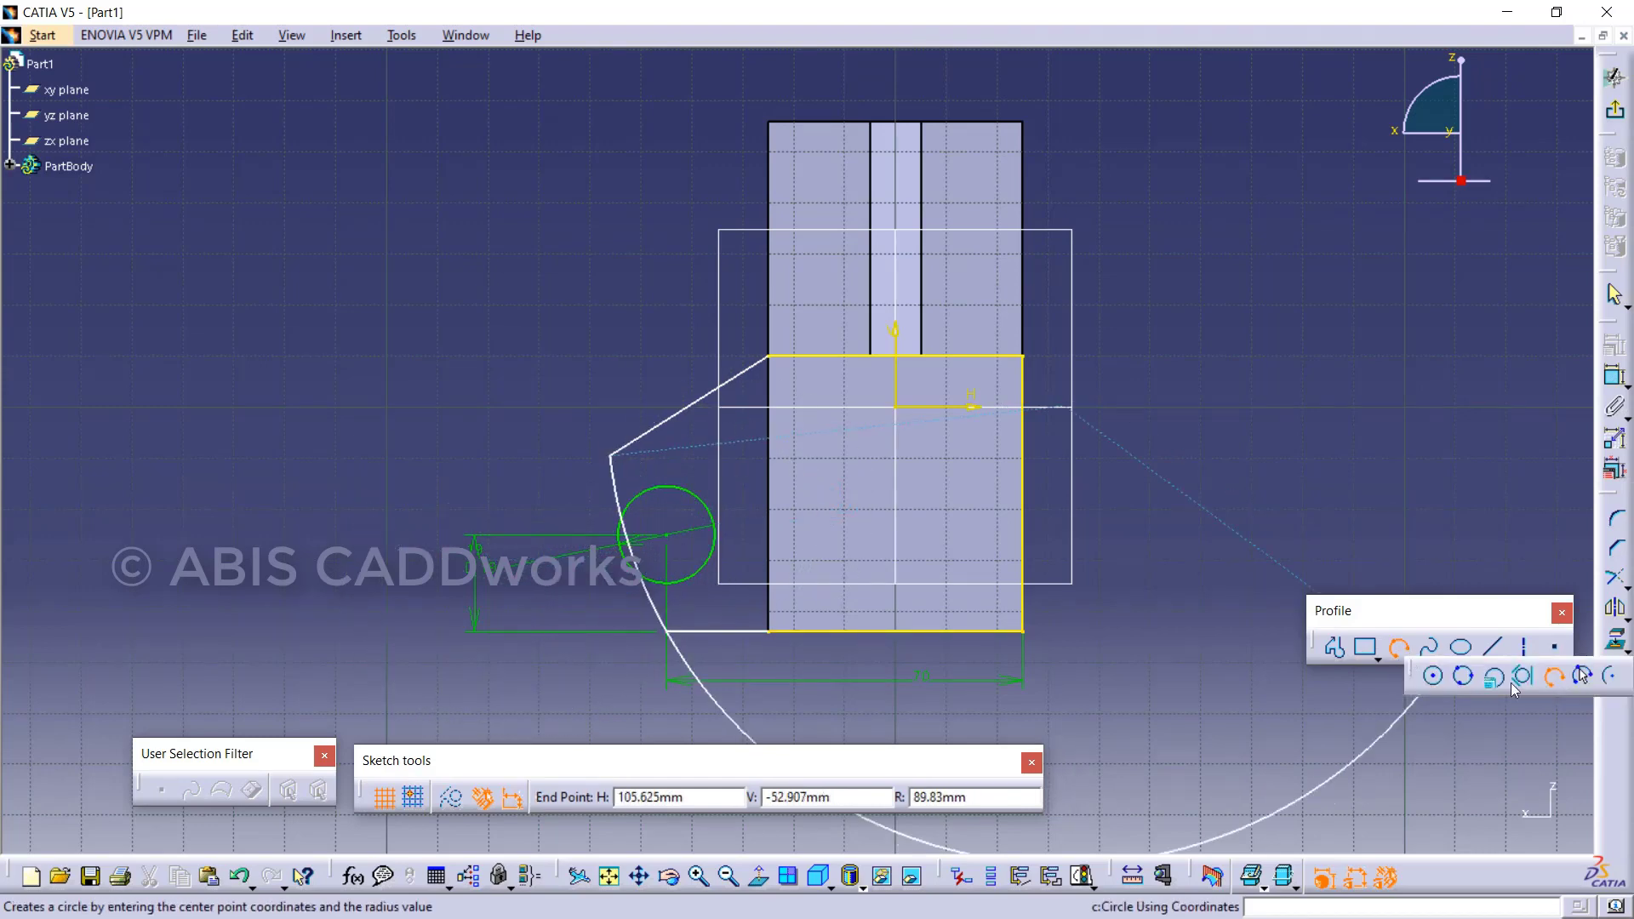
left_click(1555, 679)
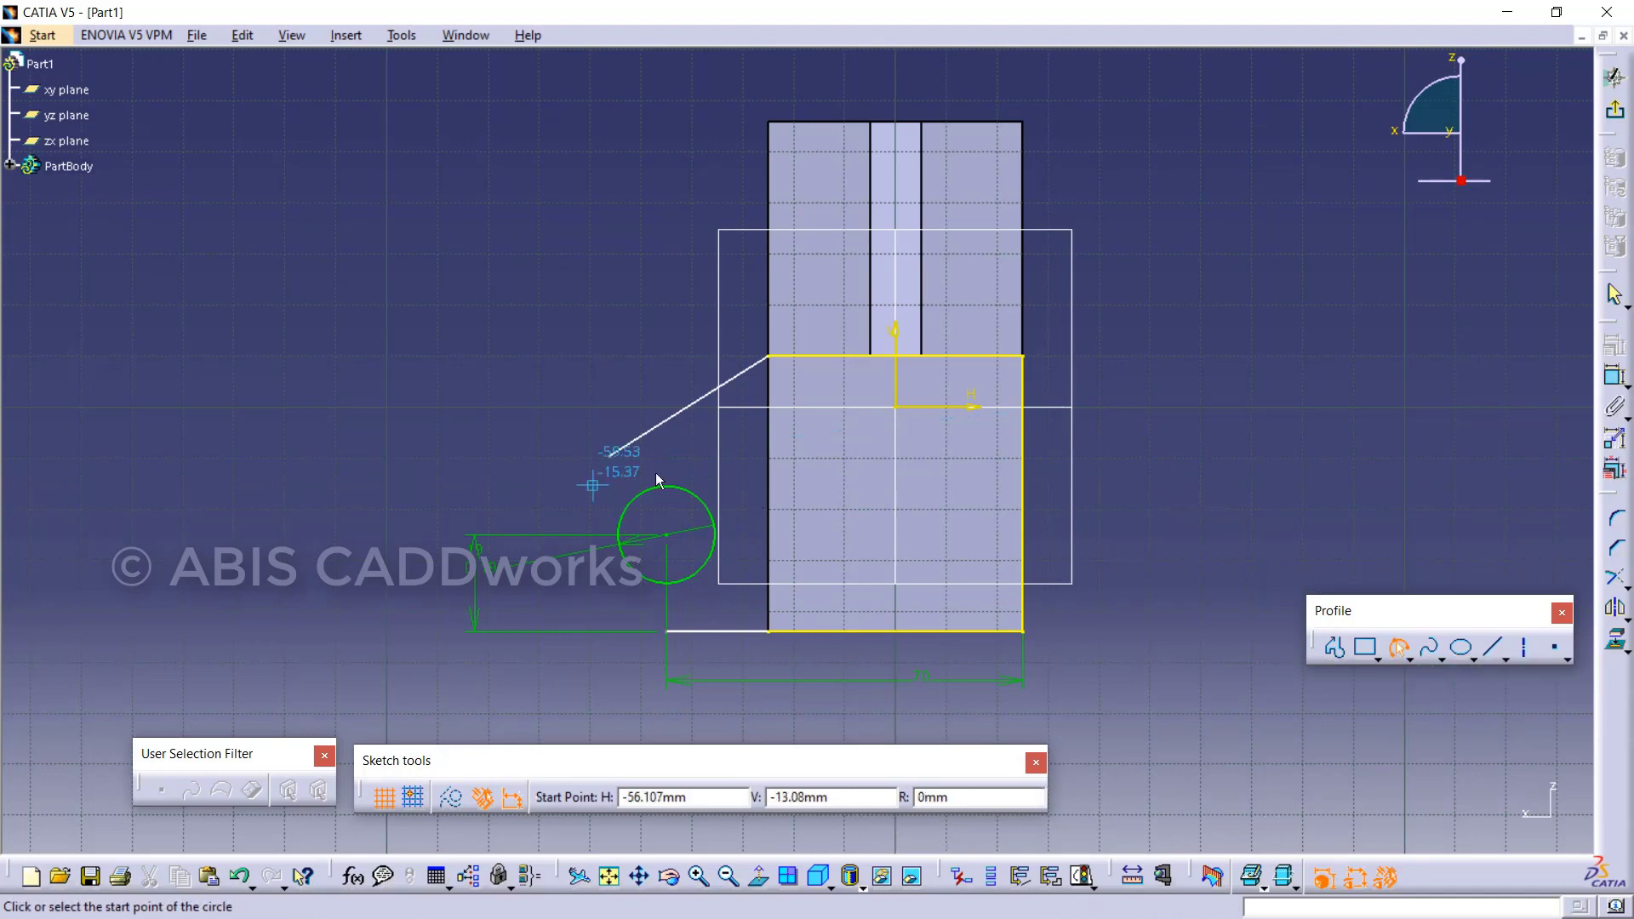
left_click(609, 456)
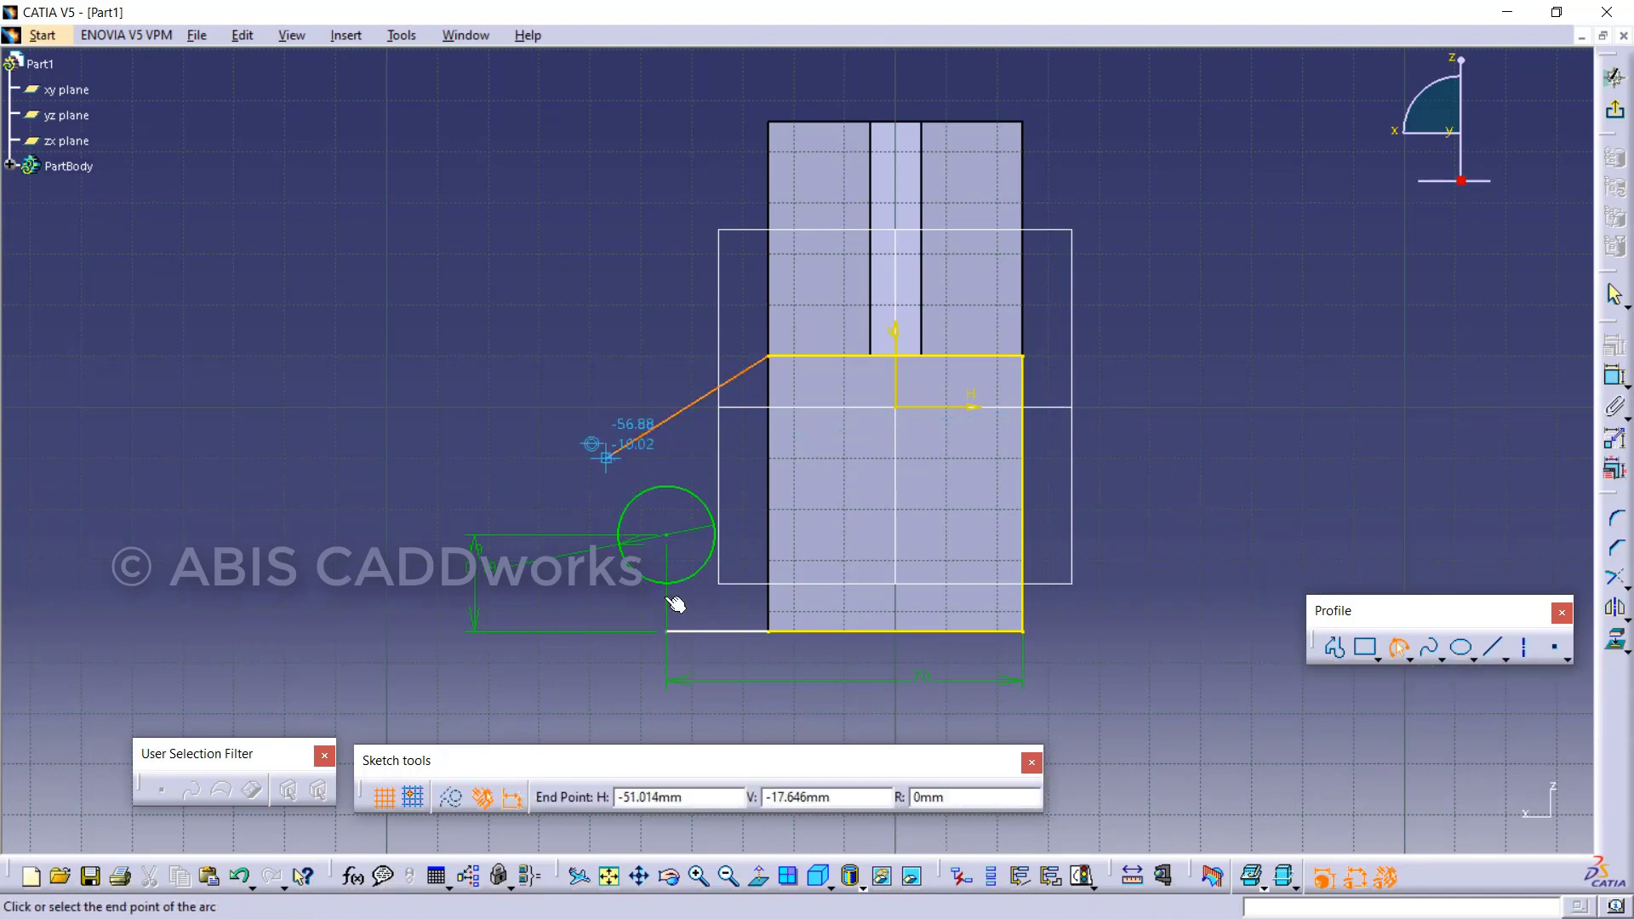
left_click(667, 630)
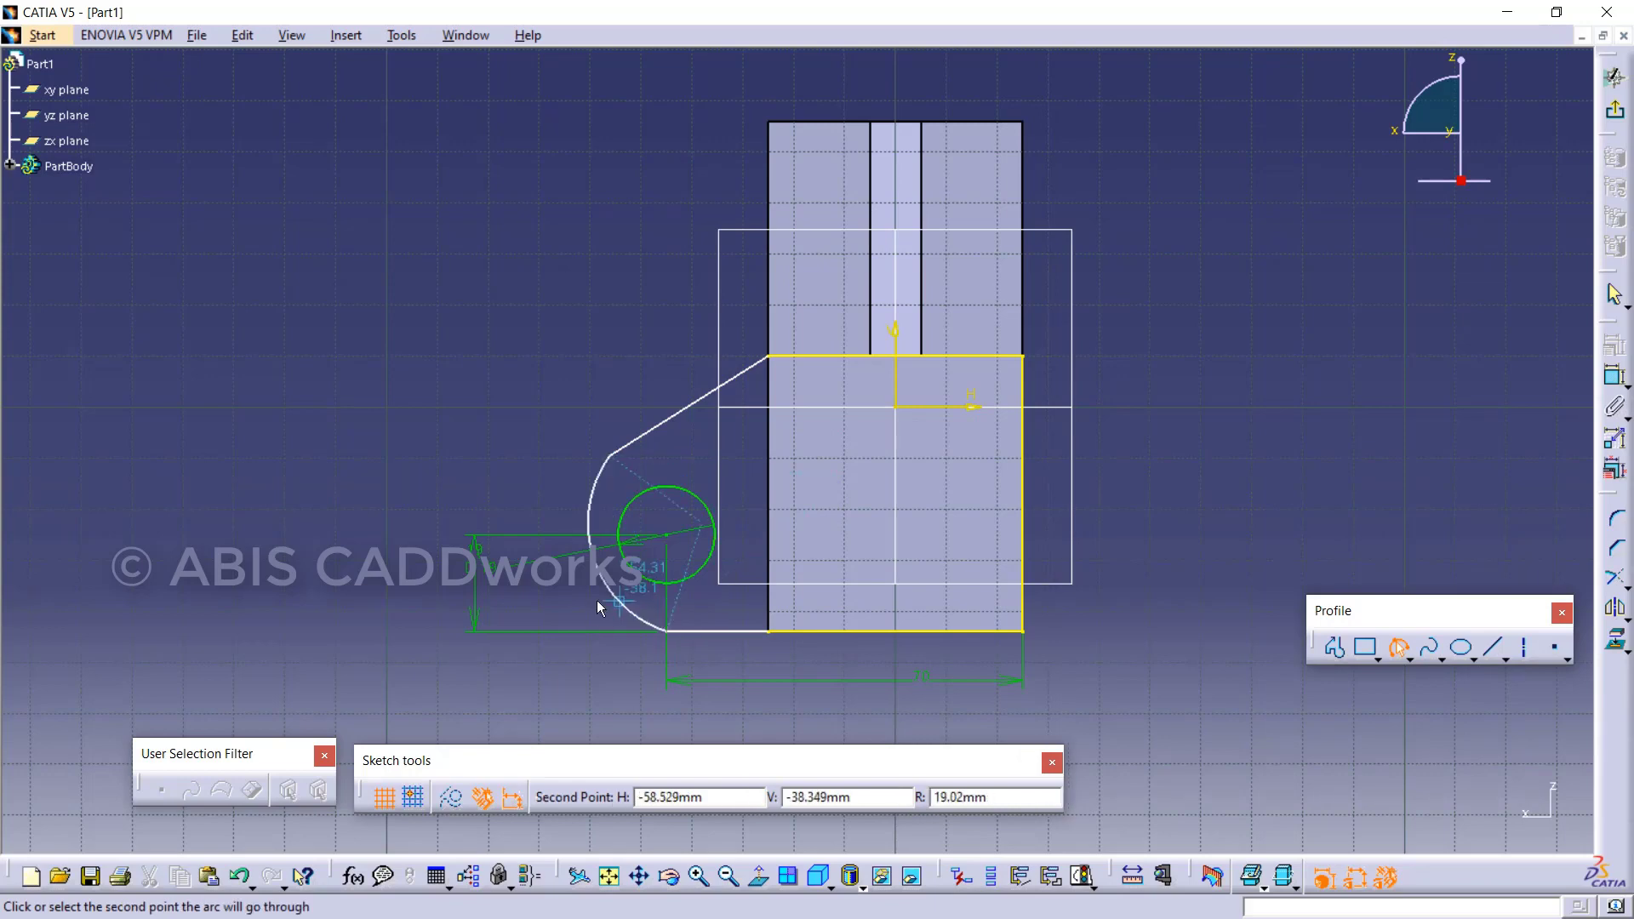
left_click(580, 598)
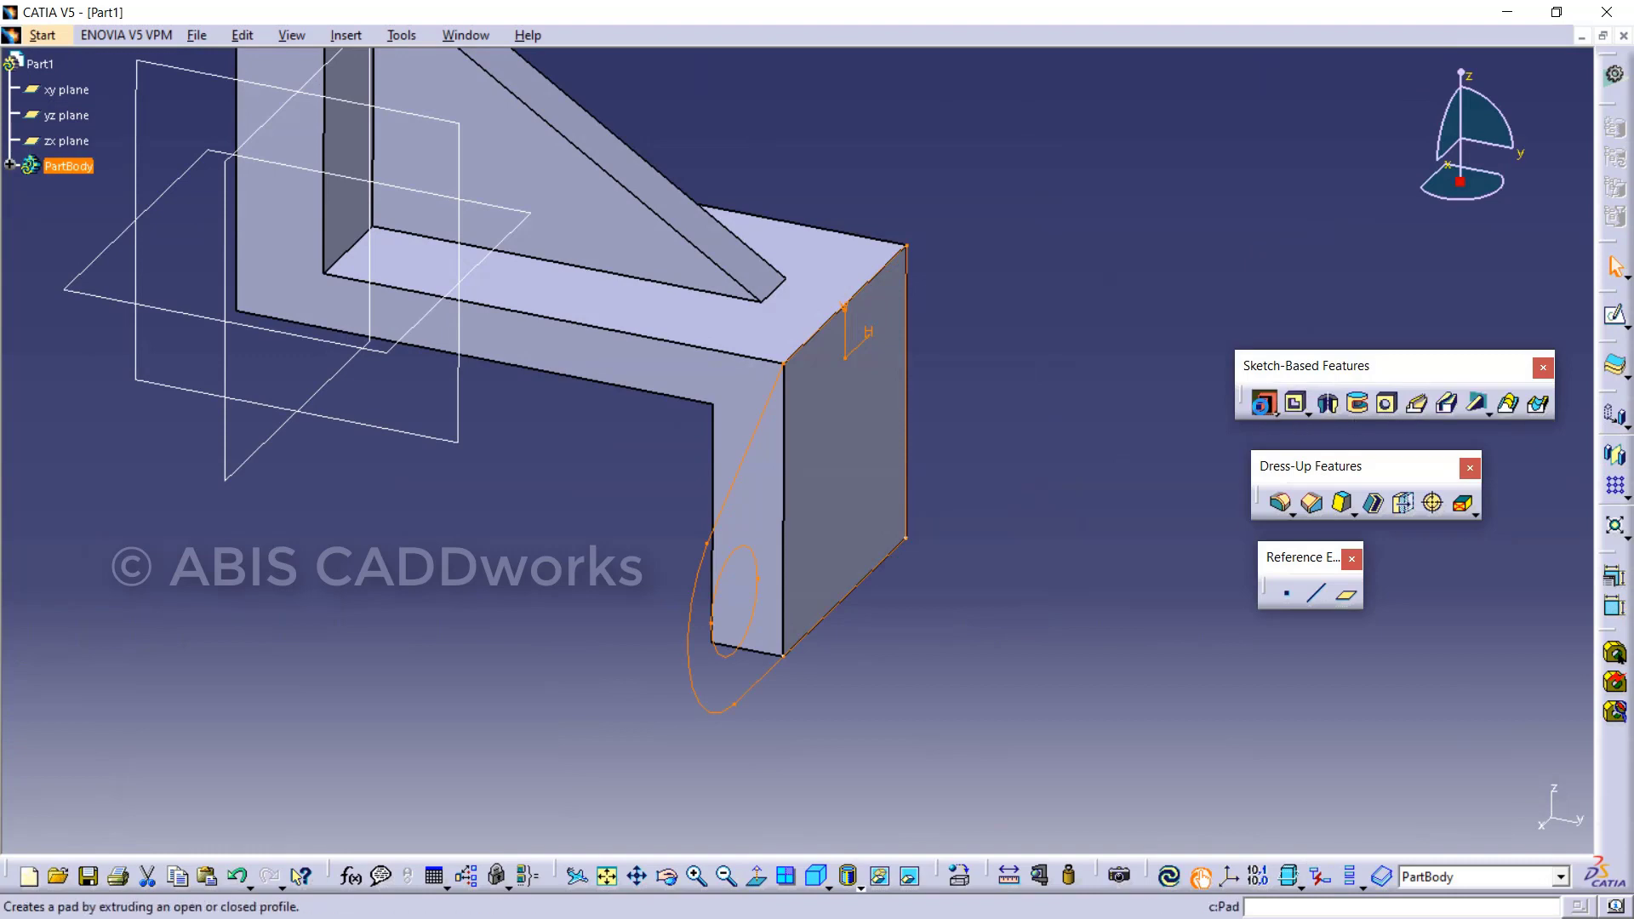
Pad the closed lug profile in the reversed direction, back across the leg's thickness.
left_click(1263, 402)
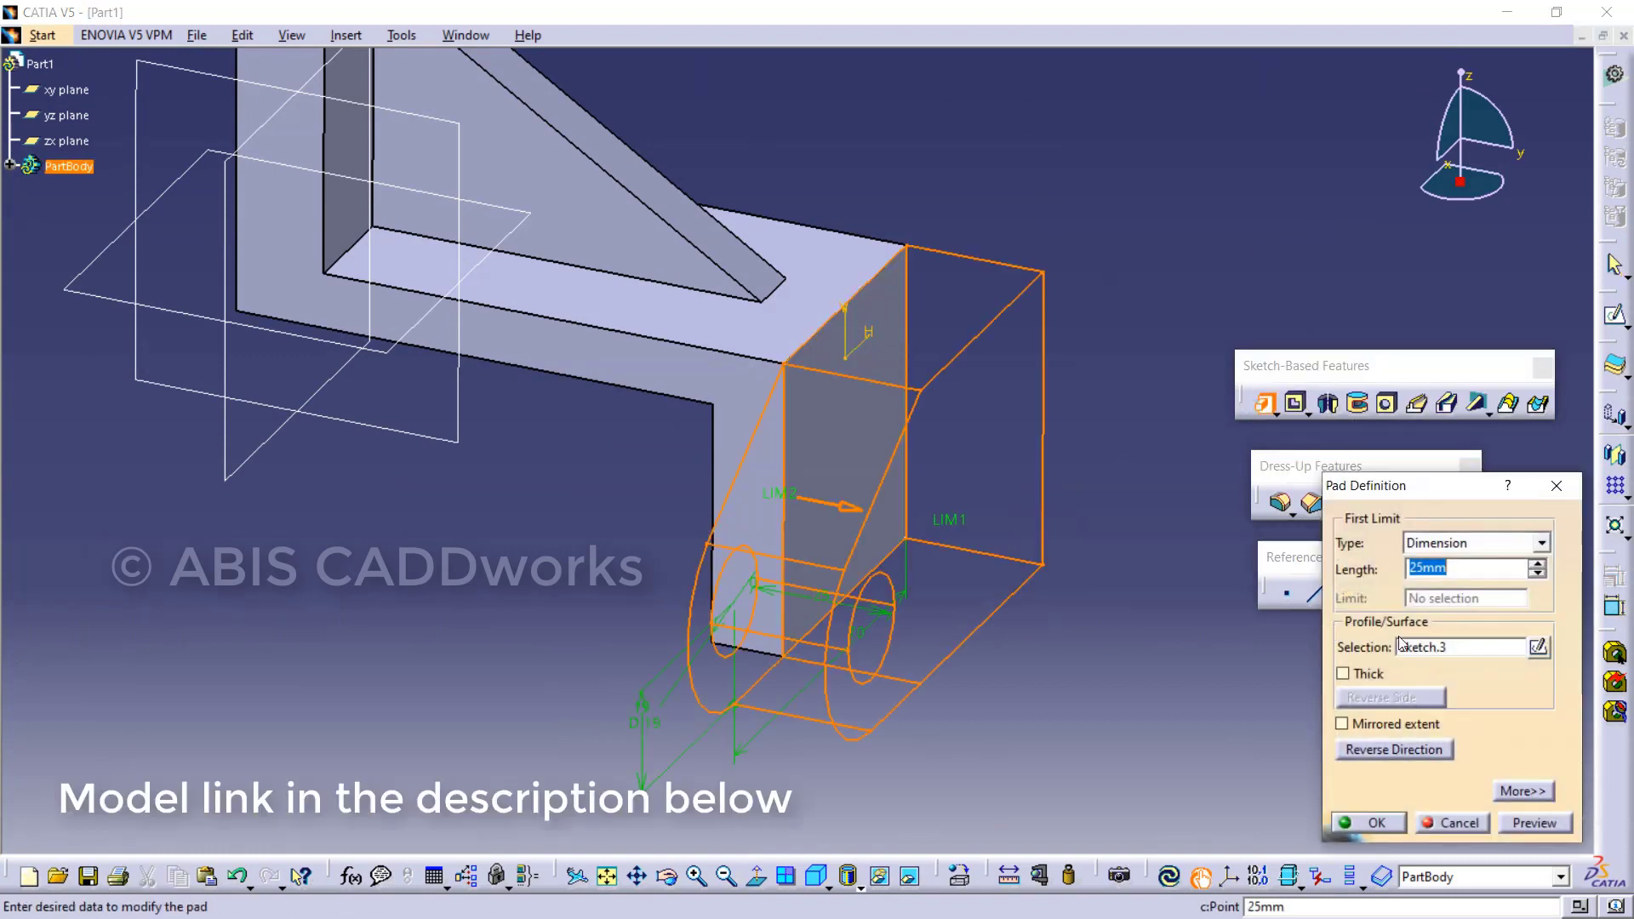
left_click(1346, 749)
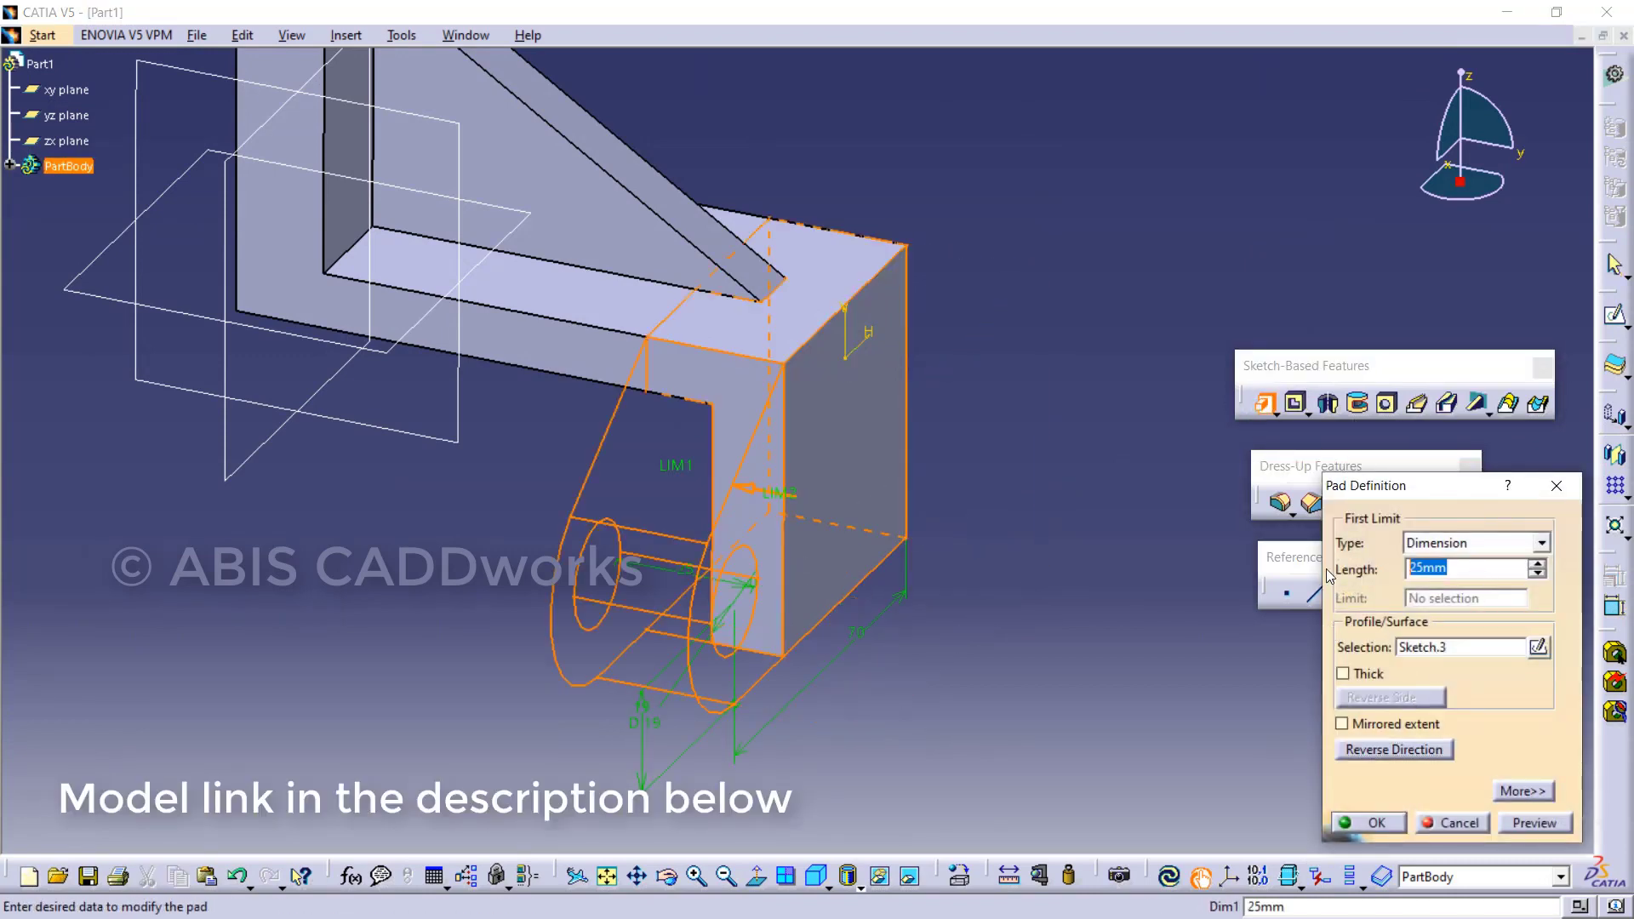
key("Return")
left_click(1025, 621)
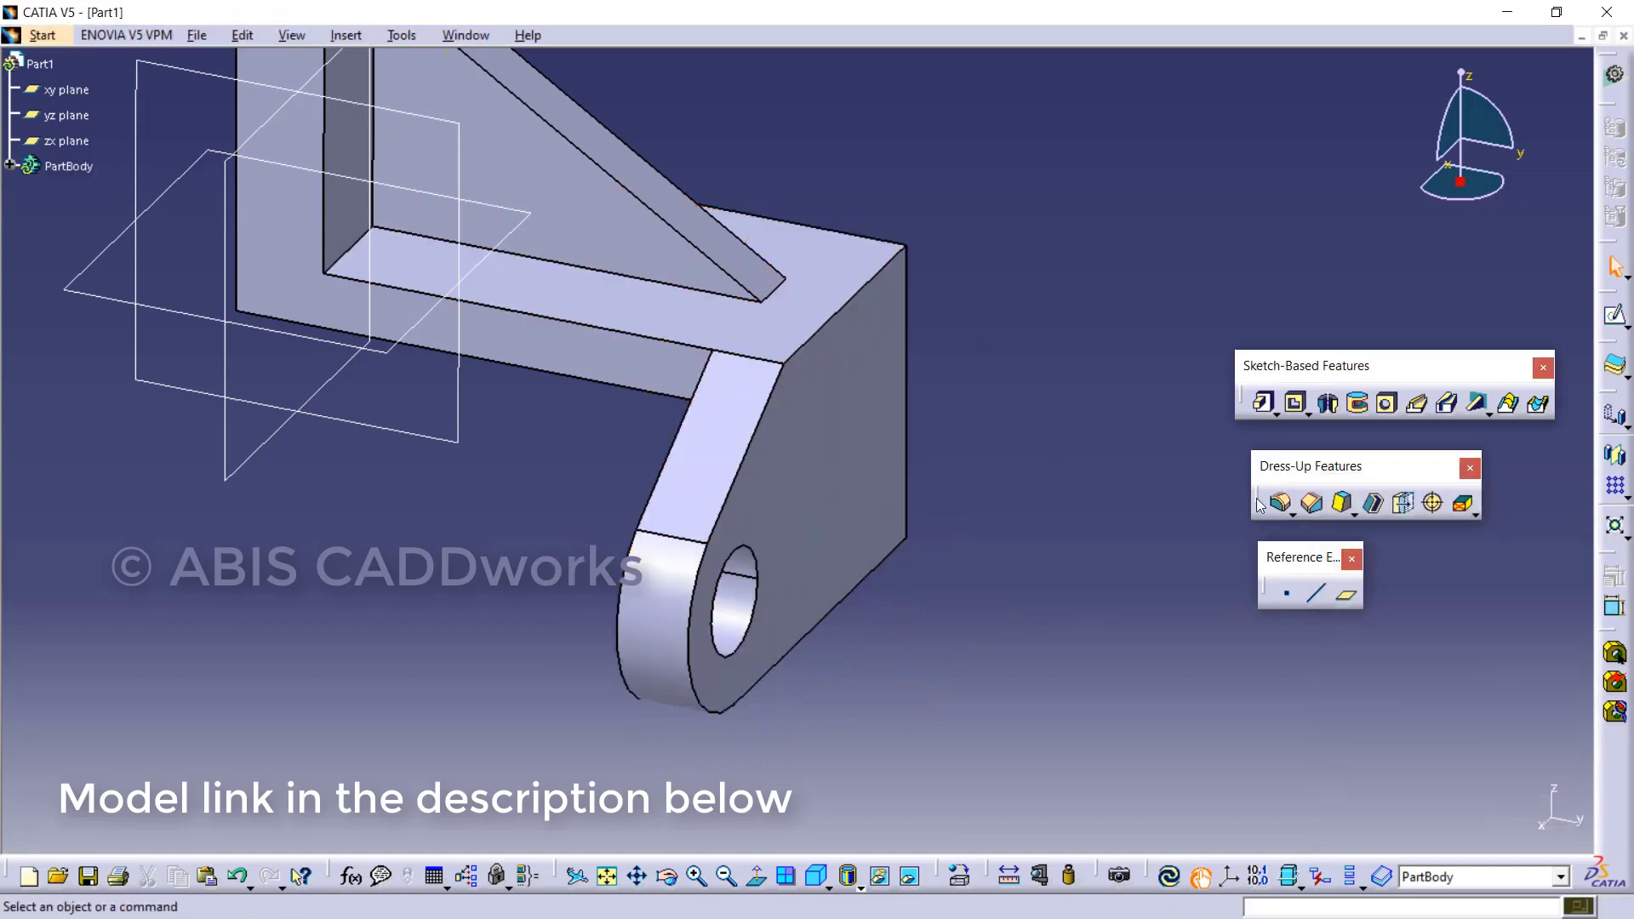
Hide the xy, yz and zx reference planes.
left_click(817, 876)
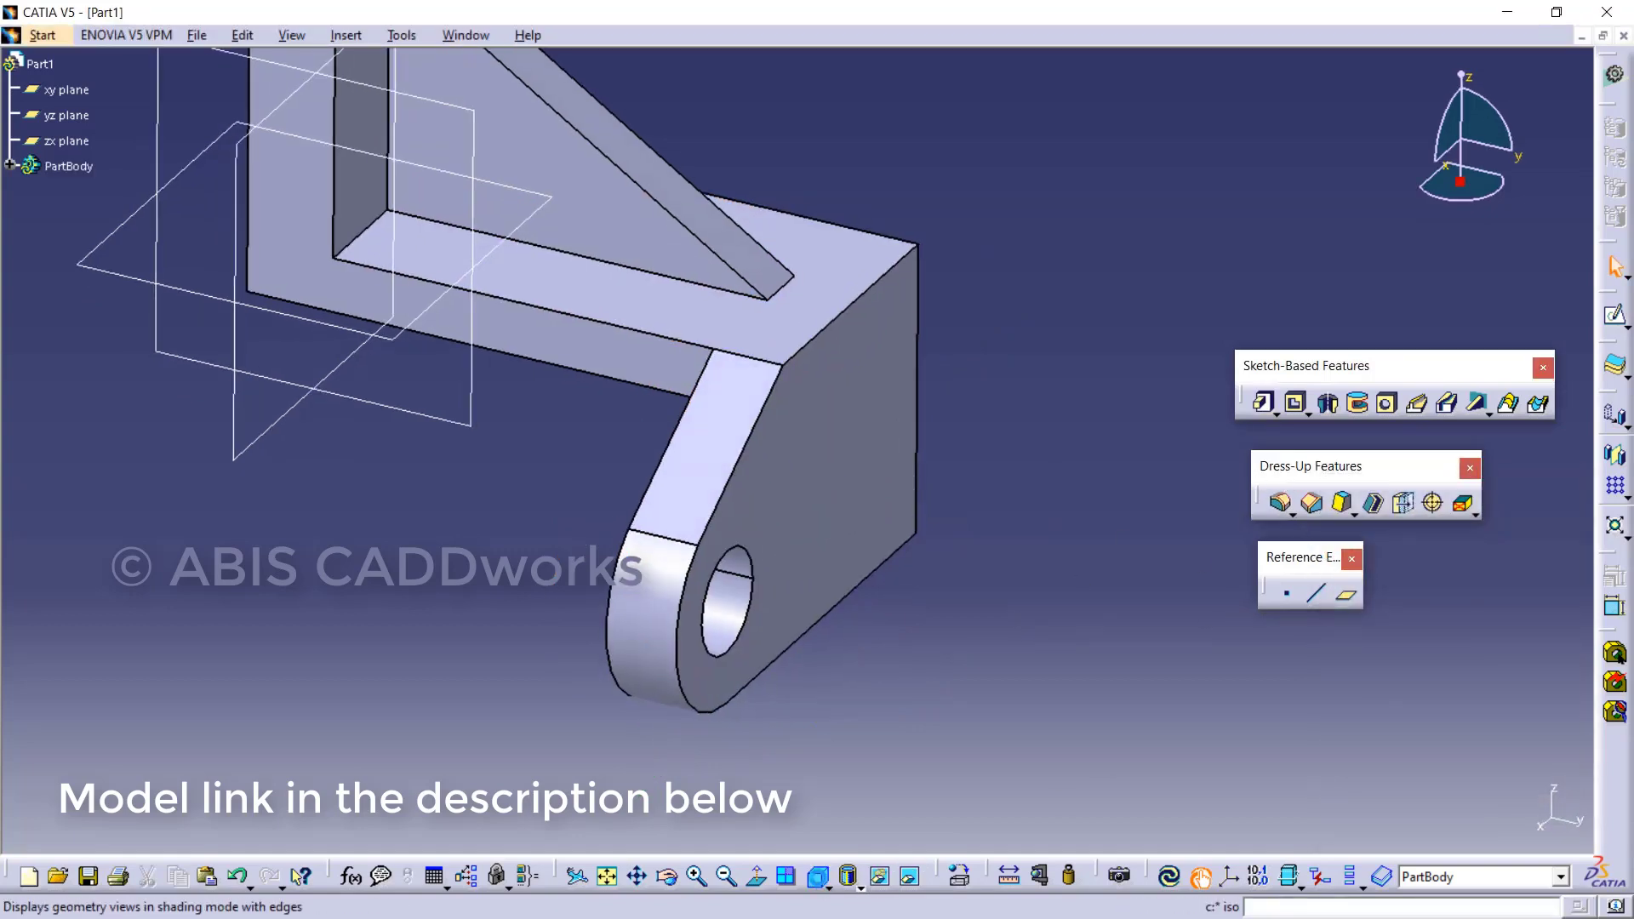
left_click(605, 876)
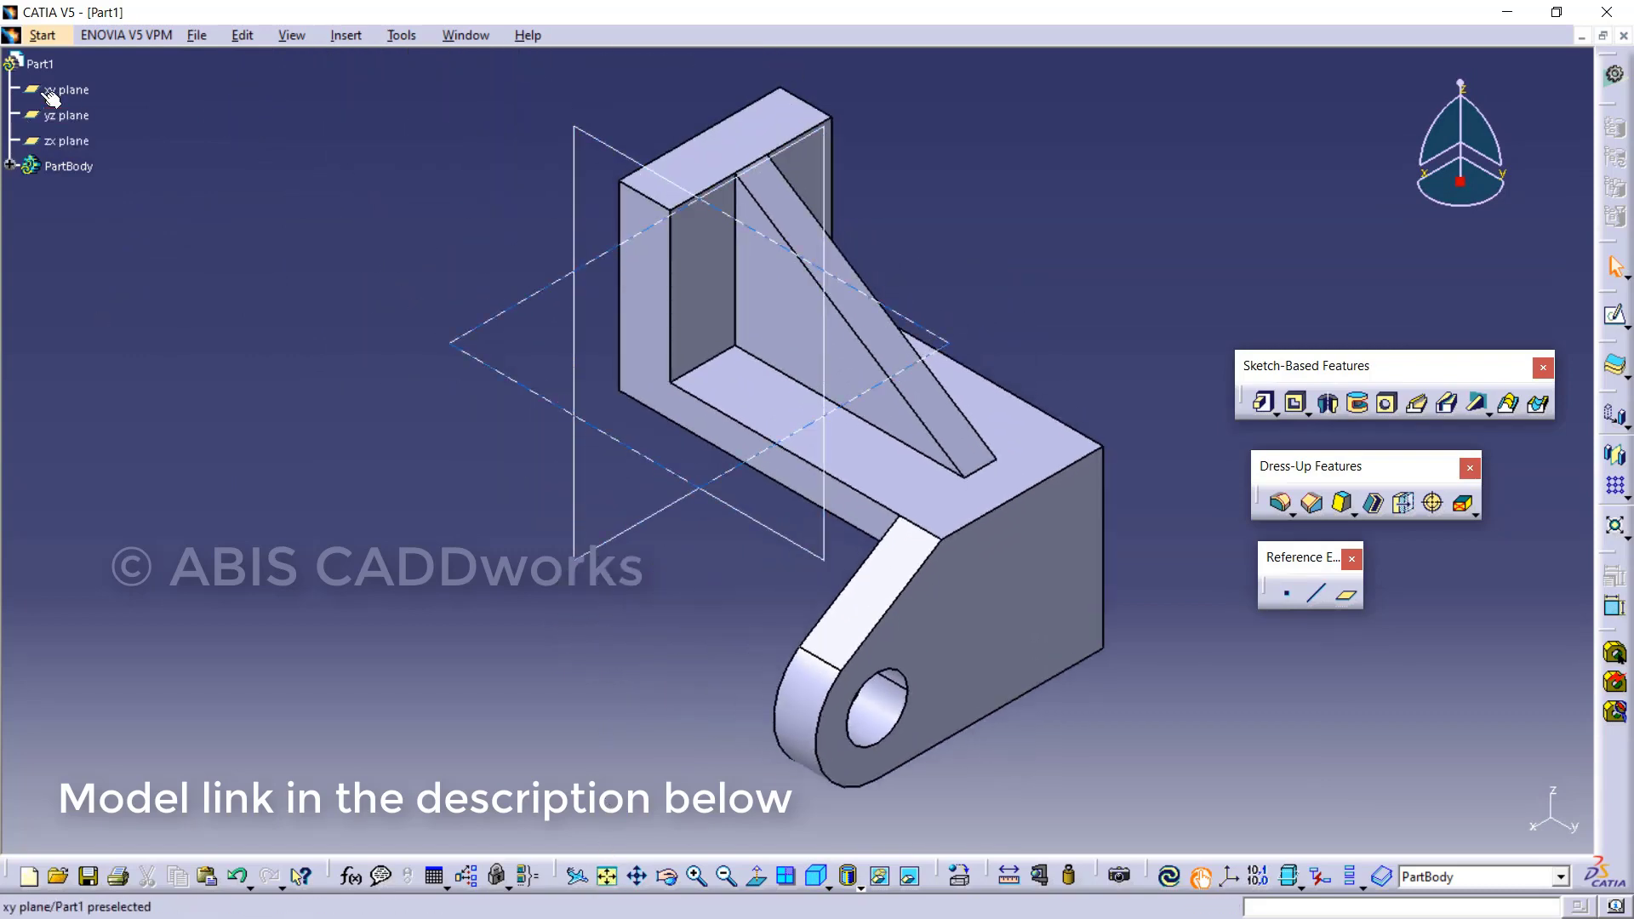
left_click(51, 92)
left_click(59, 115, "ctrl")
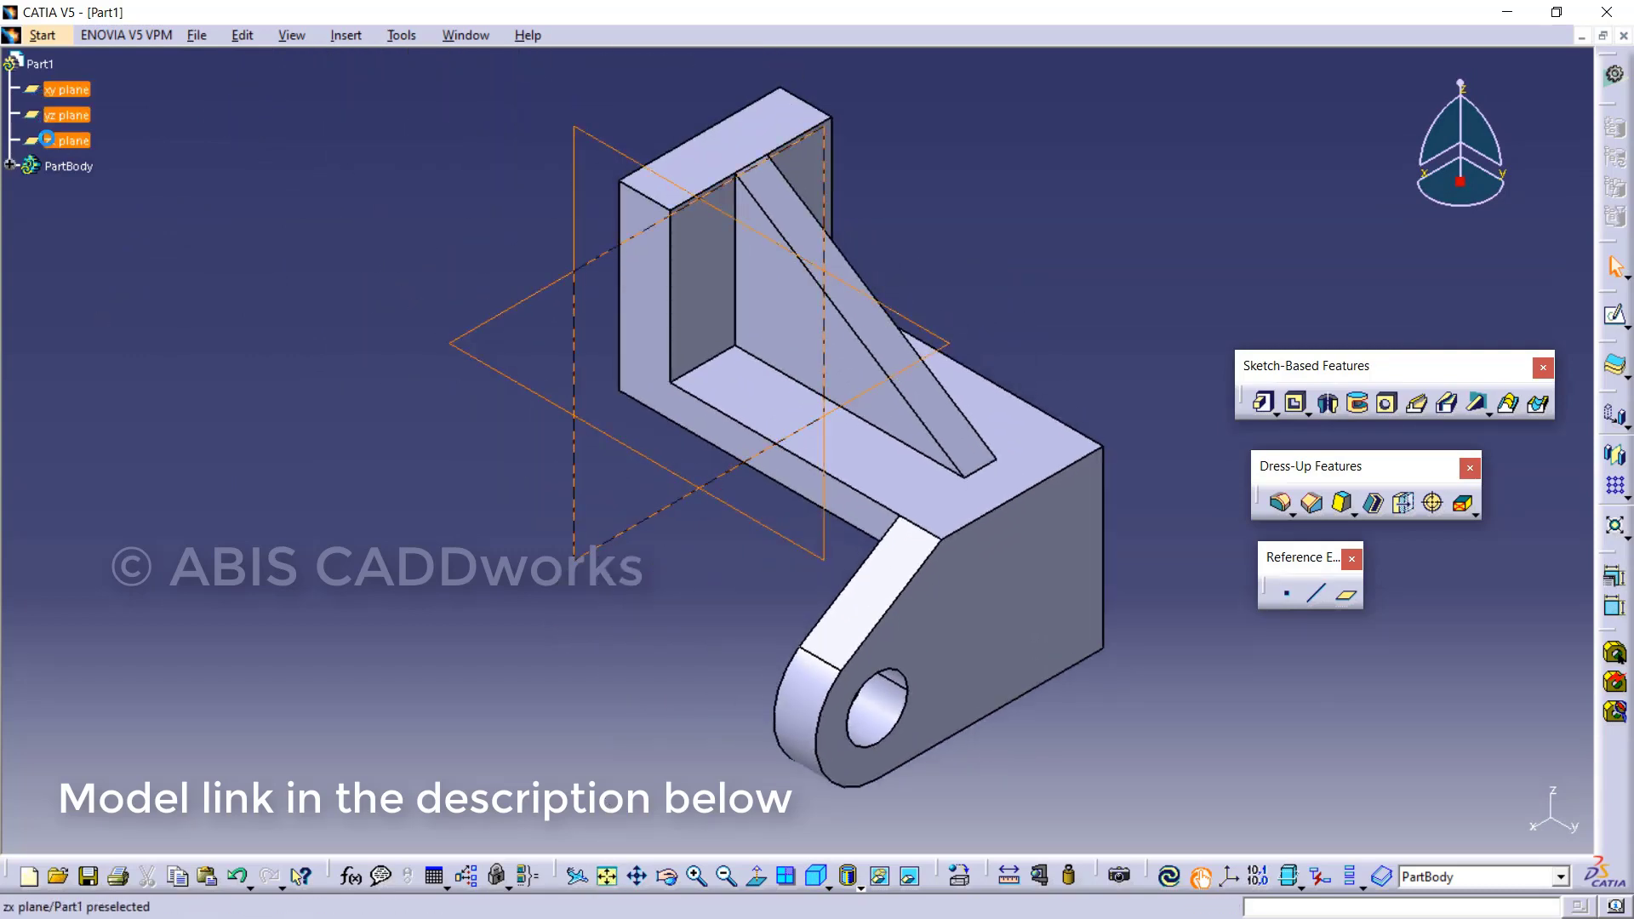
left_click(59, 141, "ctrl")
right_click(53, 141)
left_click(94, 216)
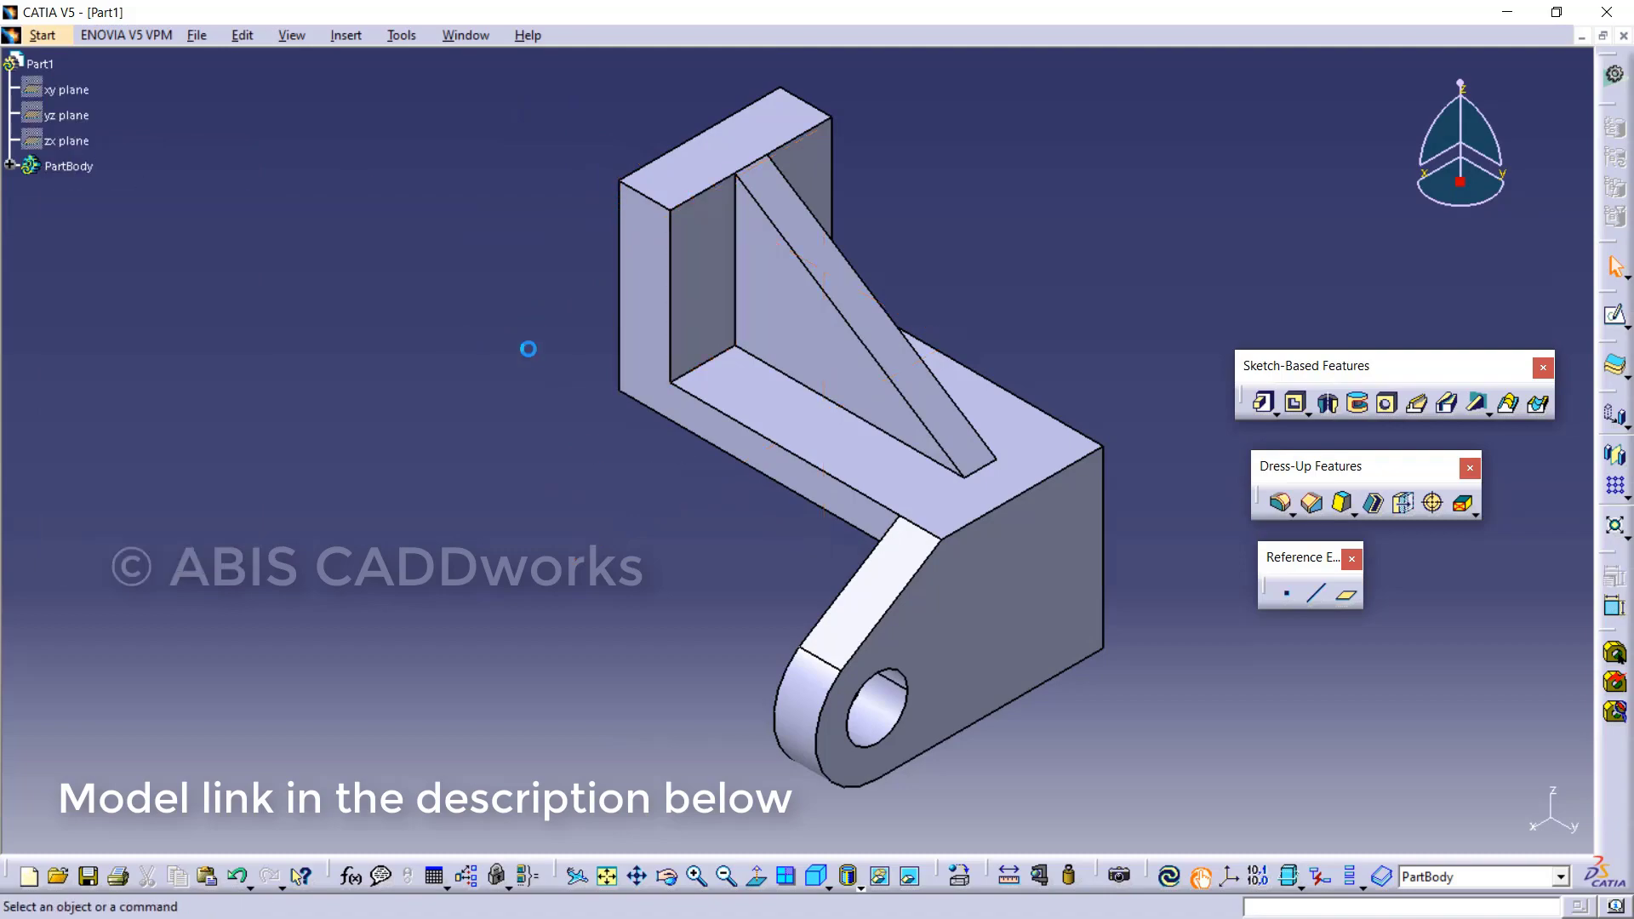